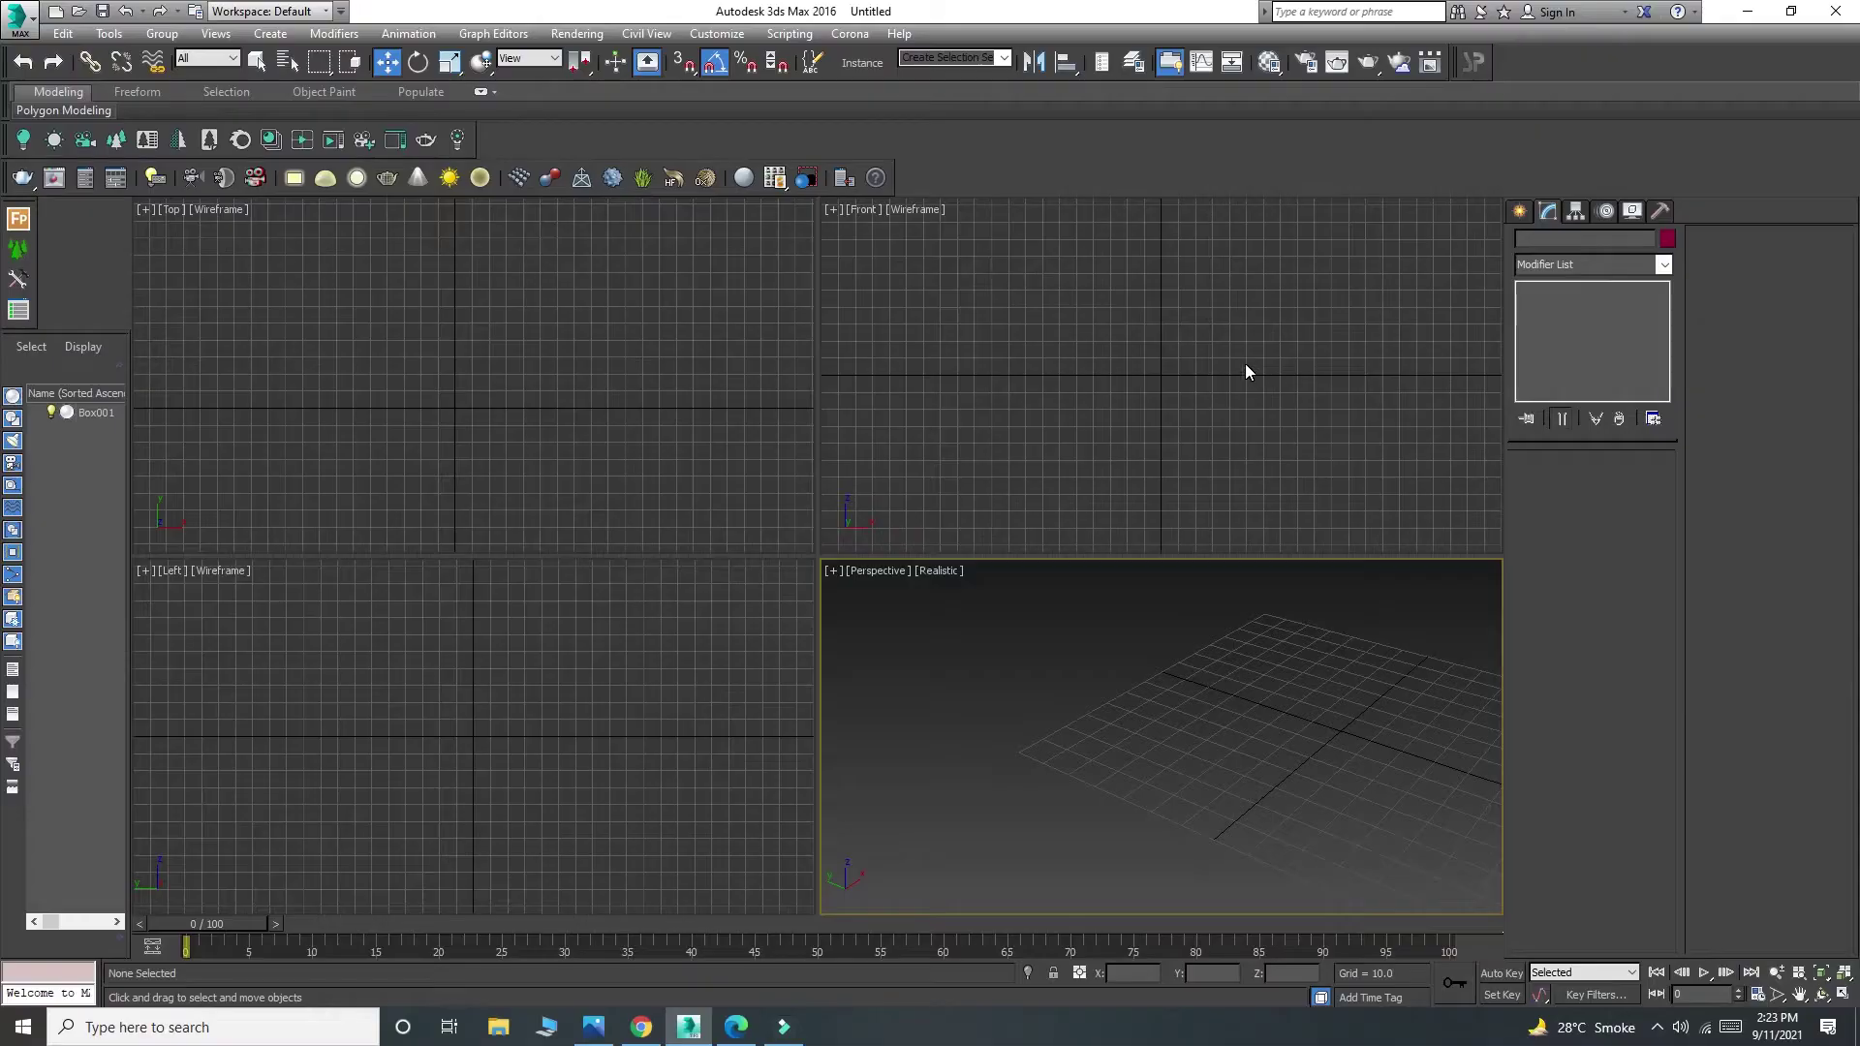
Create a sphere with a radius of about 28.7 at the grid centre and maximize the Perspective viewport.
{"action": "middle_click_drag", "start_coordinate": [1229, 744], "coordinate": [1094, 689], "text": "alt"}
{"action": "left_click", "coordinate": [1520, 211]}
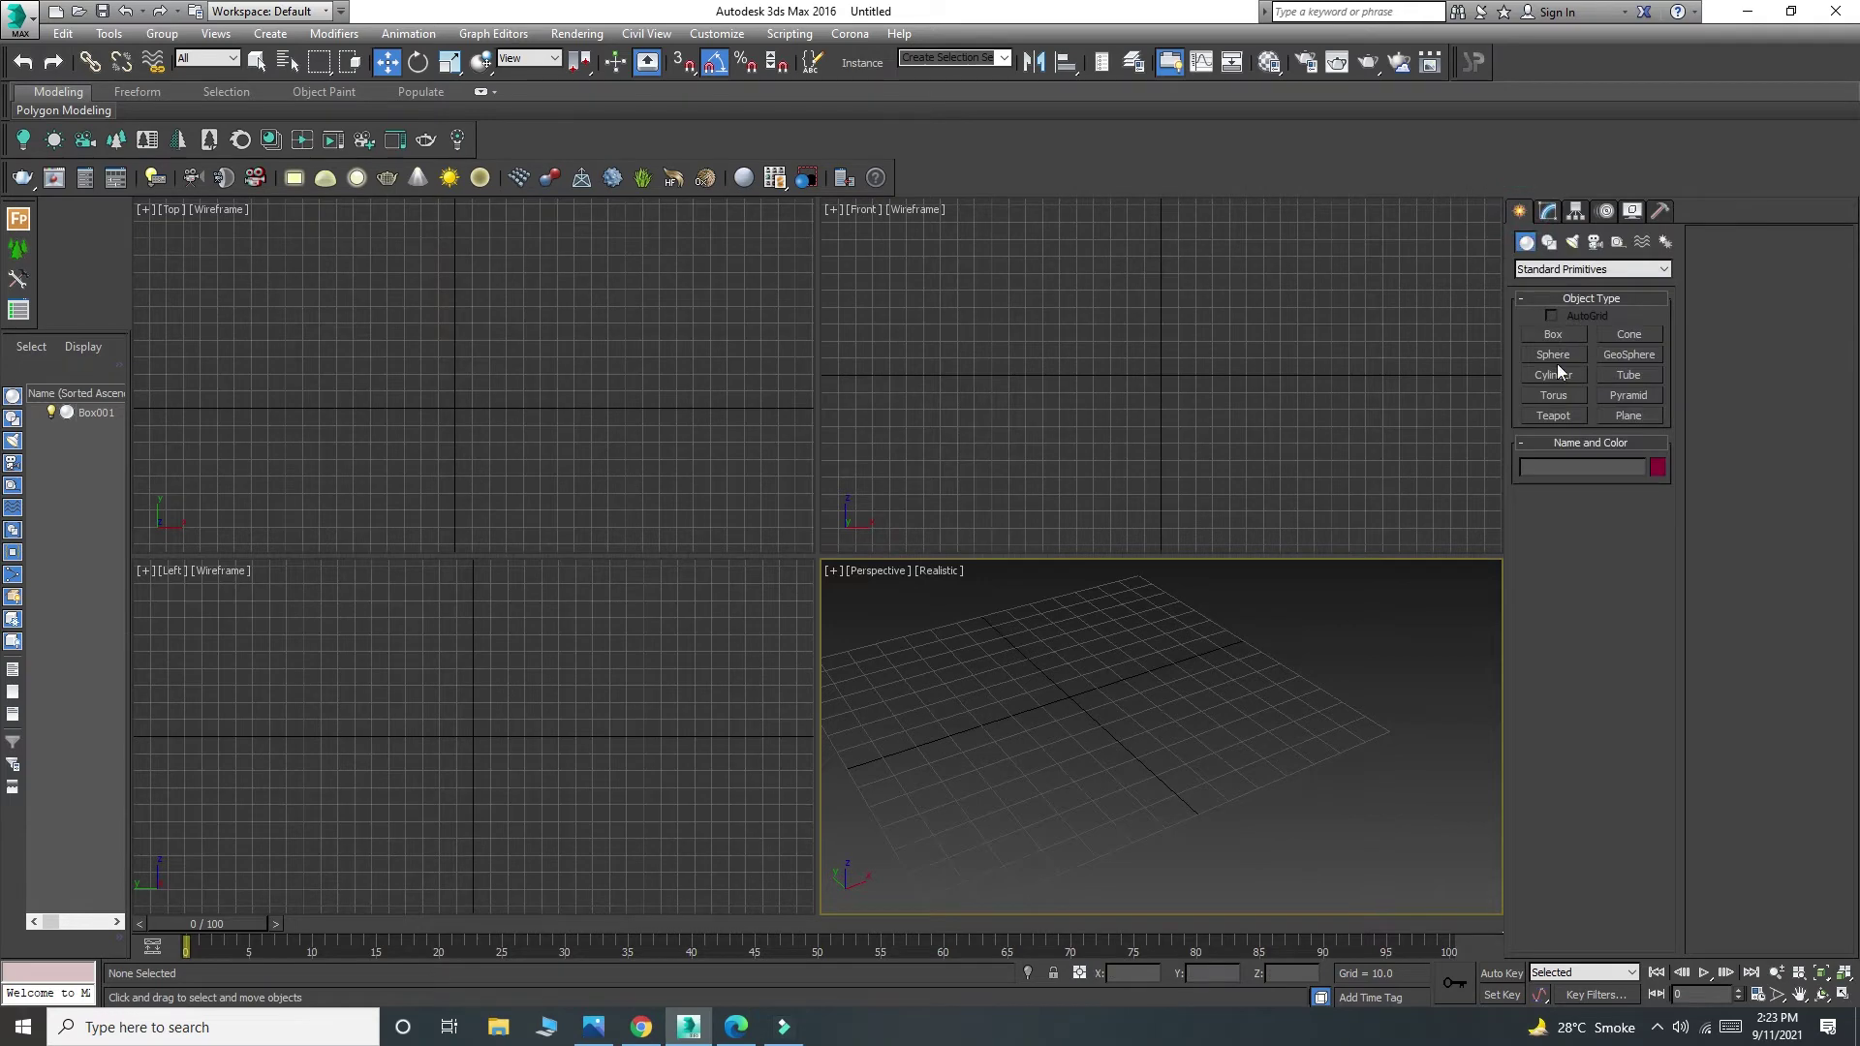
{"action": "left_click", "coordinate": [1556, 359]}
{"action": "left_click_drag", "start_coordinate": [1066, 686], "coordinate": [1089, 746]}
{"action": "key", "text": "w"}
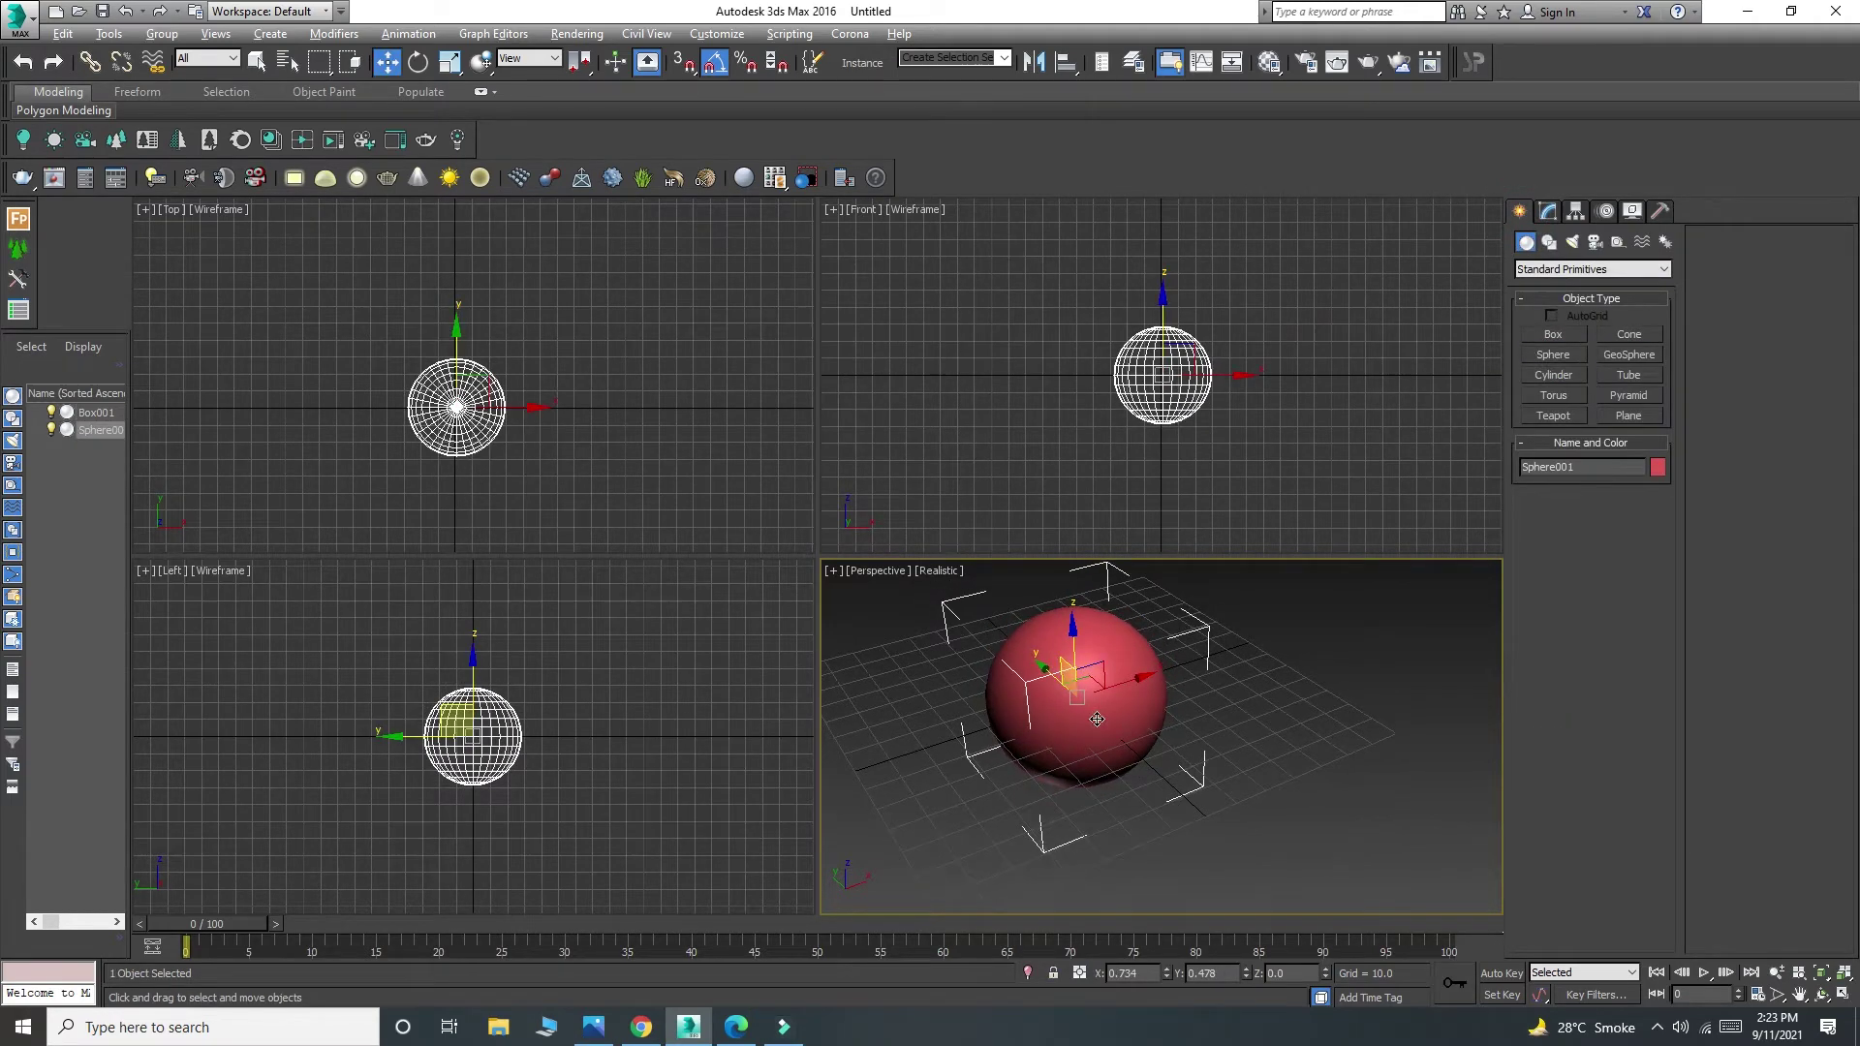
{"action": "key", "text": "alt+w"}
{"action": "middle_click_drag", "start_coordinate": [674, 568], "coordinate": [781, 582]}
{"action": "scroll", "coordinate": [781, 581], "scroll_direction": "up", "scroll_amount": 2}
{"action": "scroll", "coordinate": [783, 582], "scroll_direction": "down", "scroll_amount": 2}
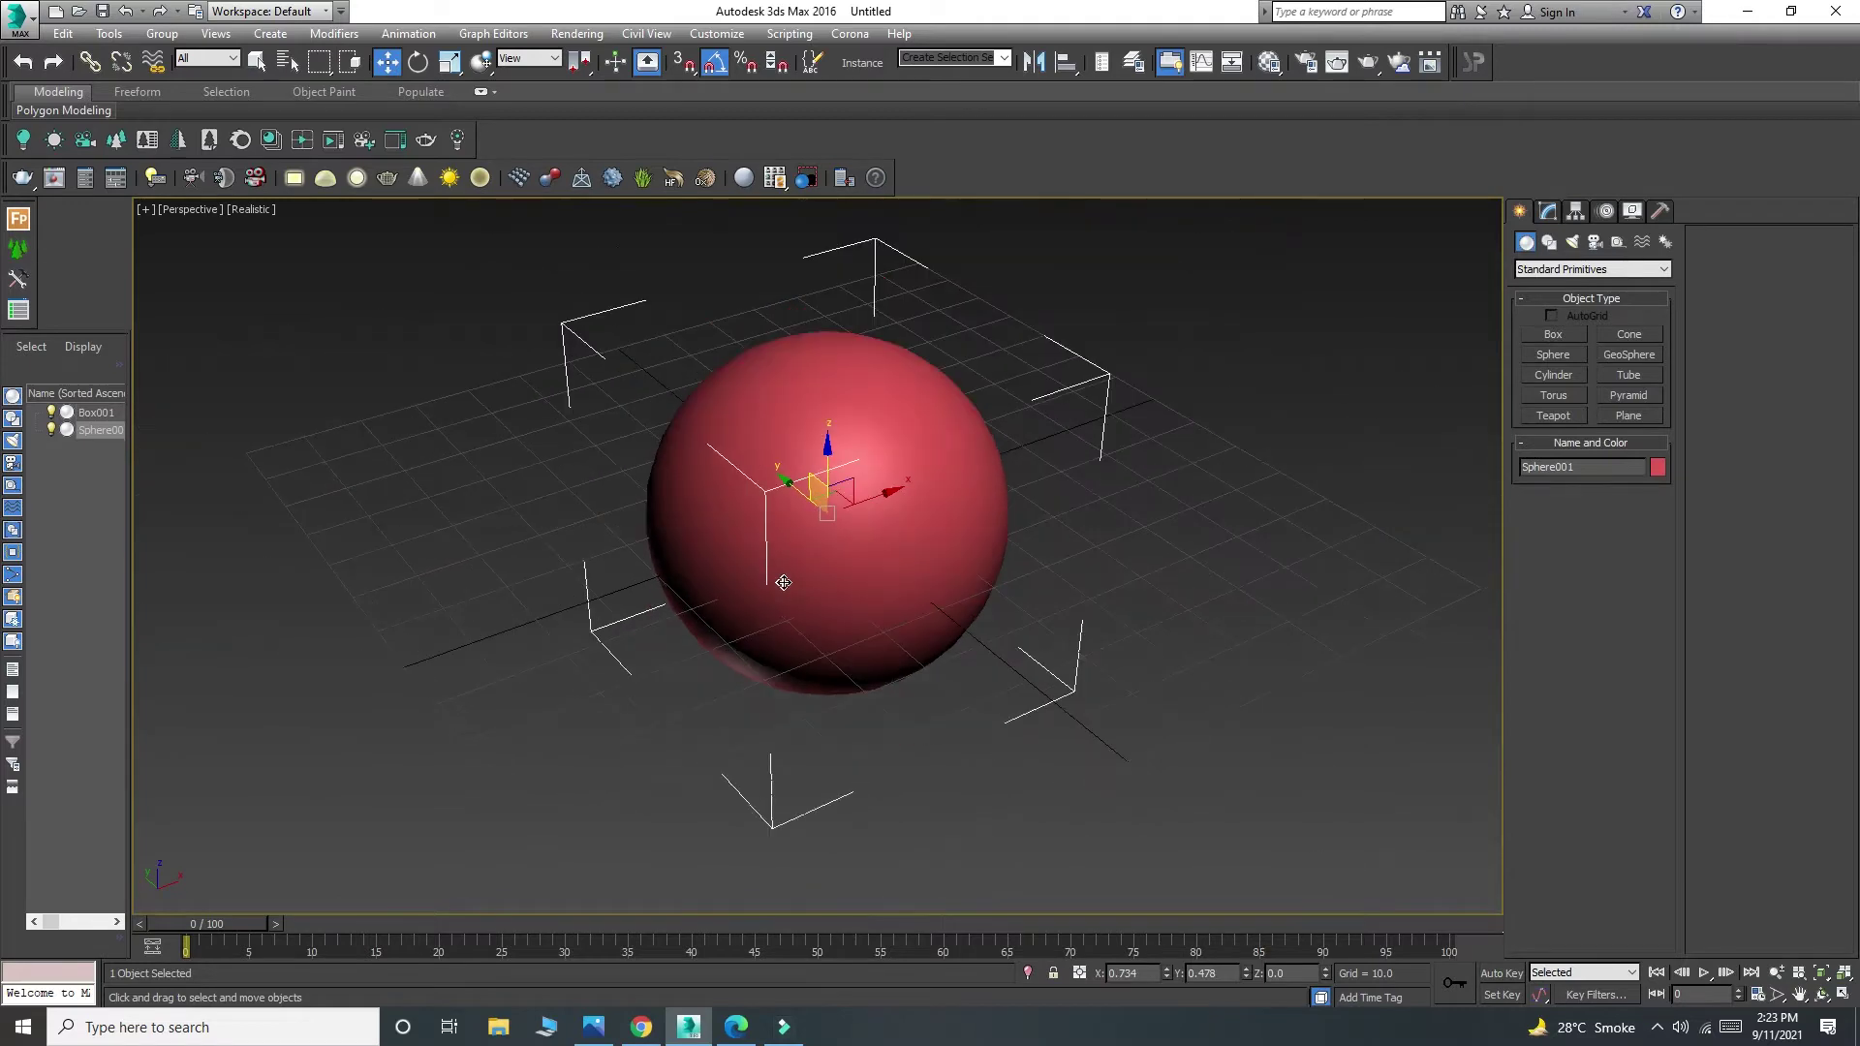
Set the sphere's segments to 20 and turn on the edged faces display.
{"action": "left_click", "coordinate": [1549, 213]}
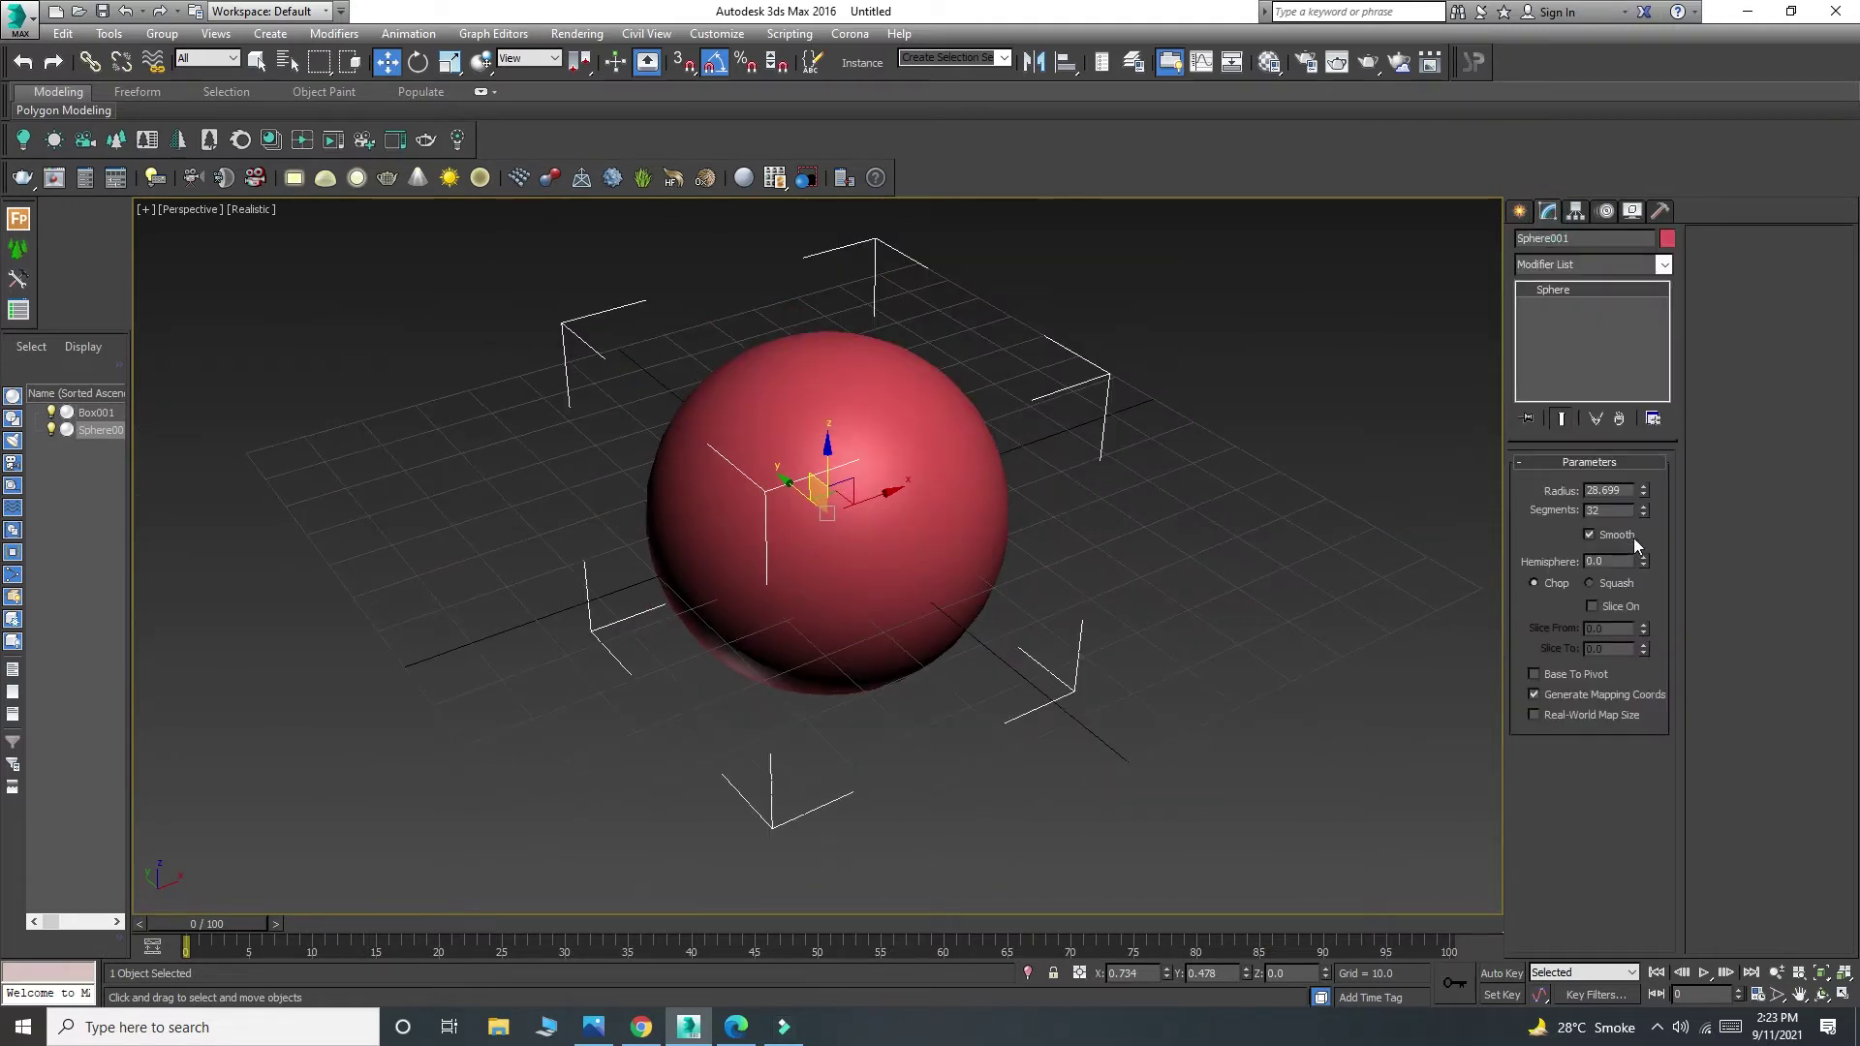
{"action": "double_click", "coordinate": [1613, 510]}
{"action": "type", "text": "20"}
{"action": "key", "text": "Return"}
{"action": "key", "text": "F4"}
{"action": "middle_click_drag", "start_coordinate": [846, 442], "coordinate": [969, 581], "text": "alt"}
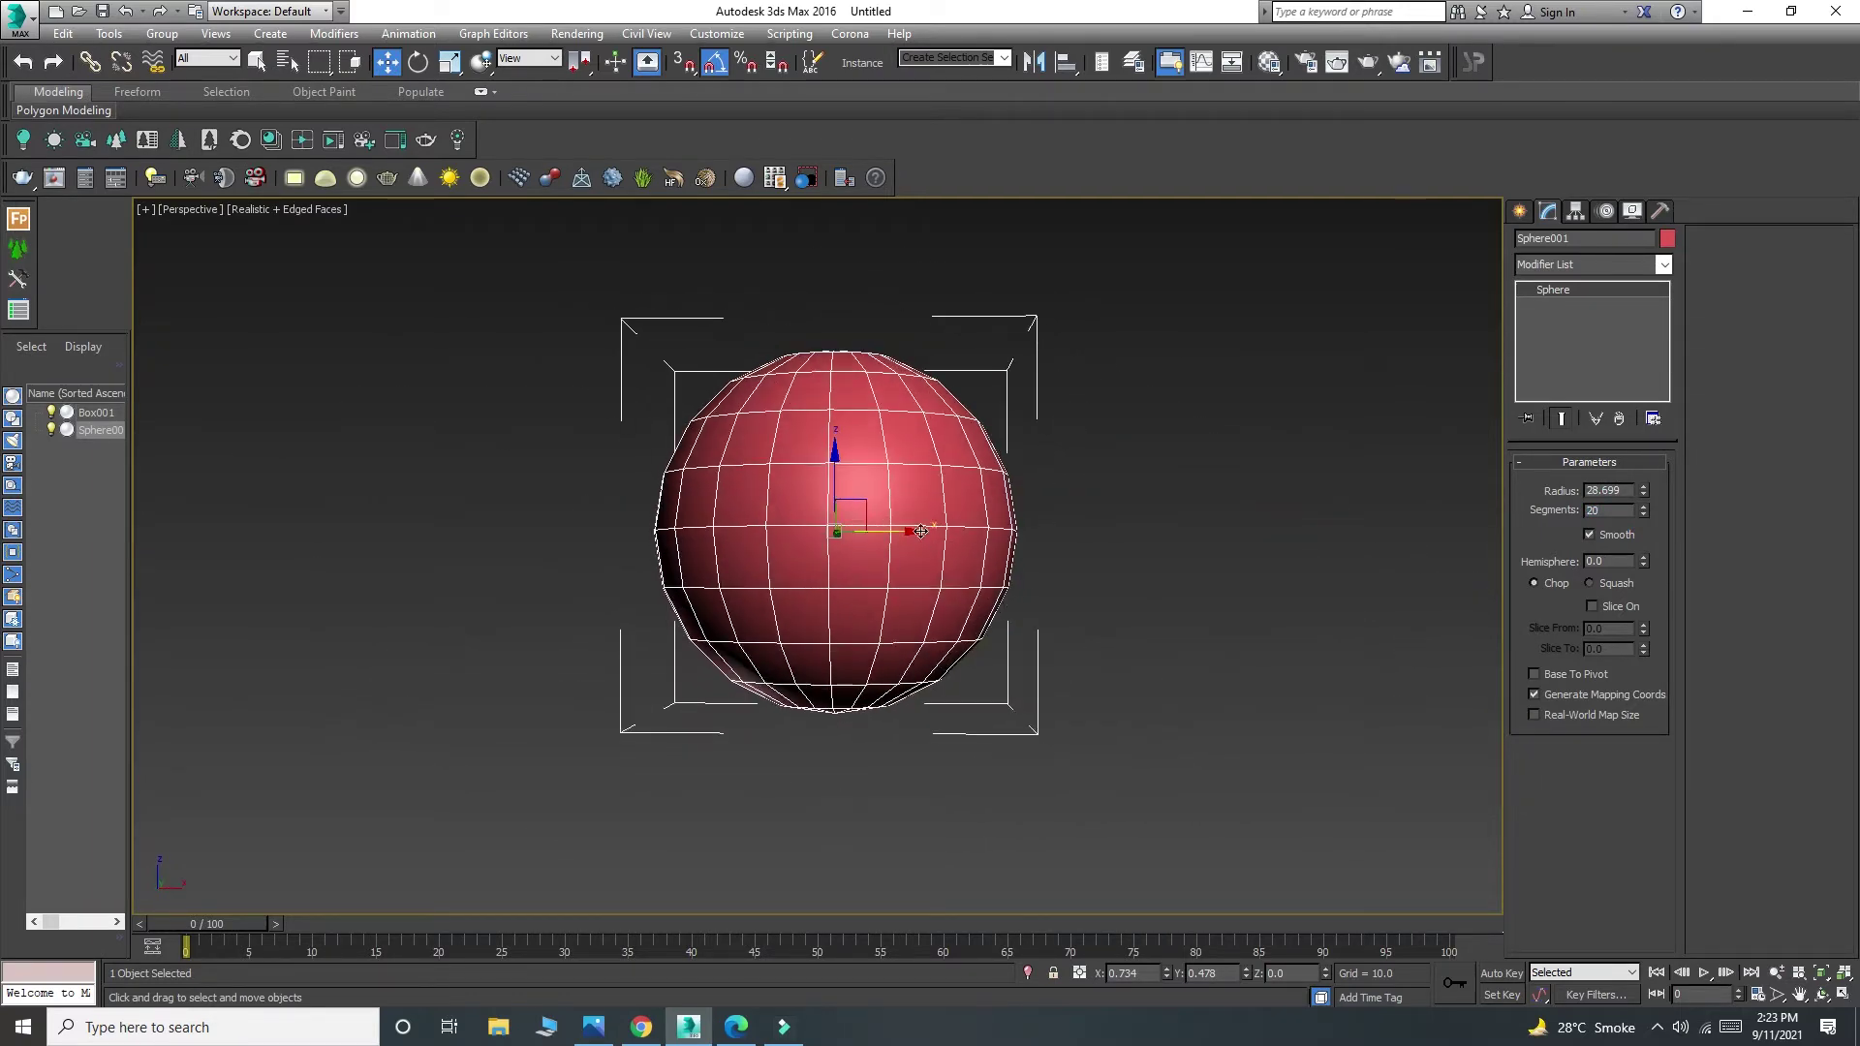
{"action": "right_click", "coordinate": [919, 529]}
{"action": "mouse_move", "coordinate": [1054, 721]}
{"action": "left_click", "coordinate": [1180, 600]}
{"action": "middle_click_drag", "start_coordinate": [1180, 600], "coordinate": [1223, 641], "text": "alt"}
Draw a four-point S-curved line in the Front view, starting at the sphere's equator edge and running down below the sphere.
{"action": "left_click", "coordinate": [1520, 210]}
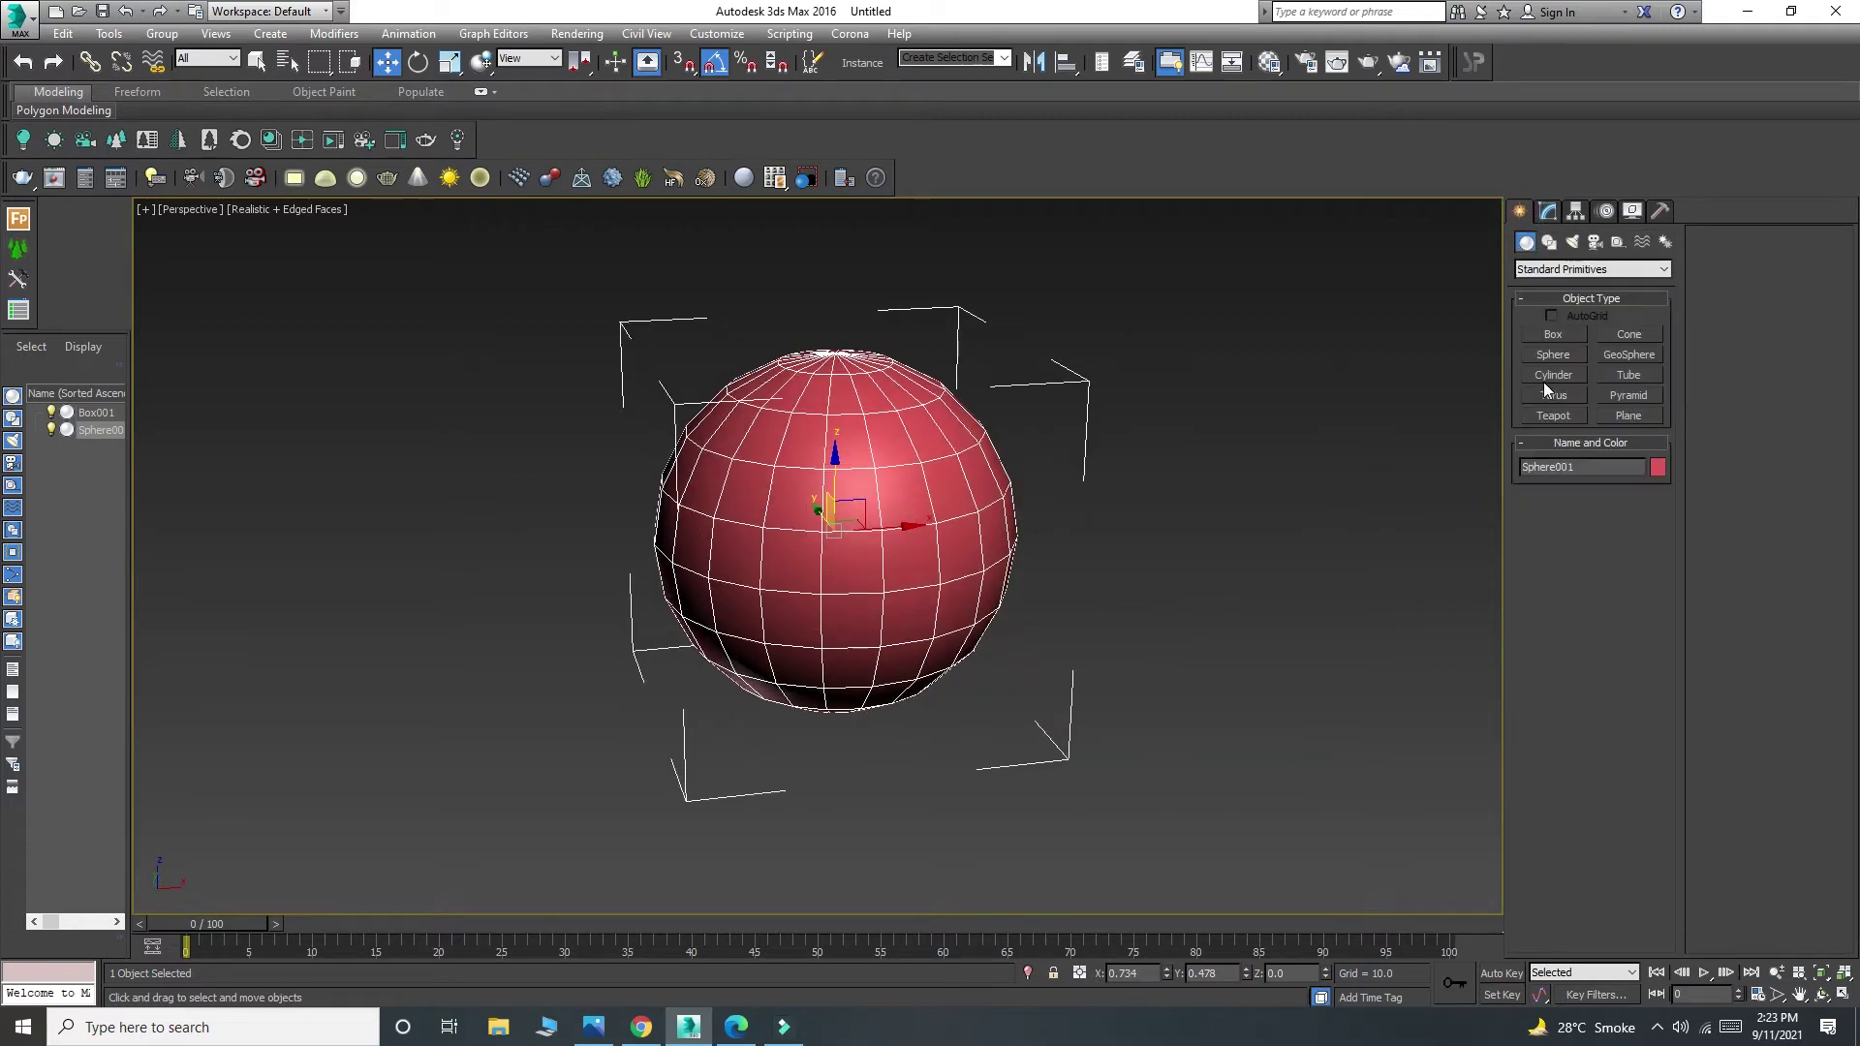
{"action": "left_click", "coordinate": [1549, 242]}
{"action": "left_click", "coordinate": [1553, 349]}
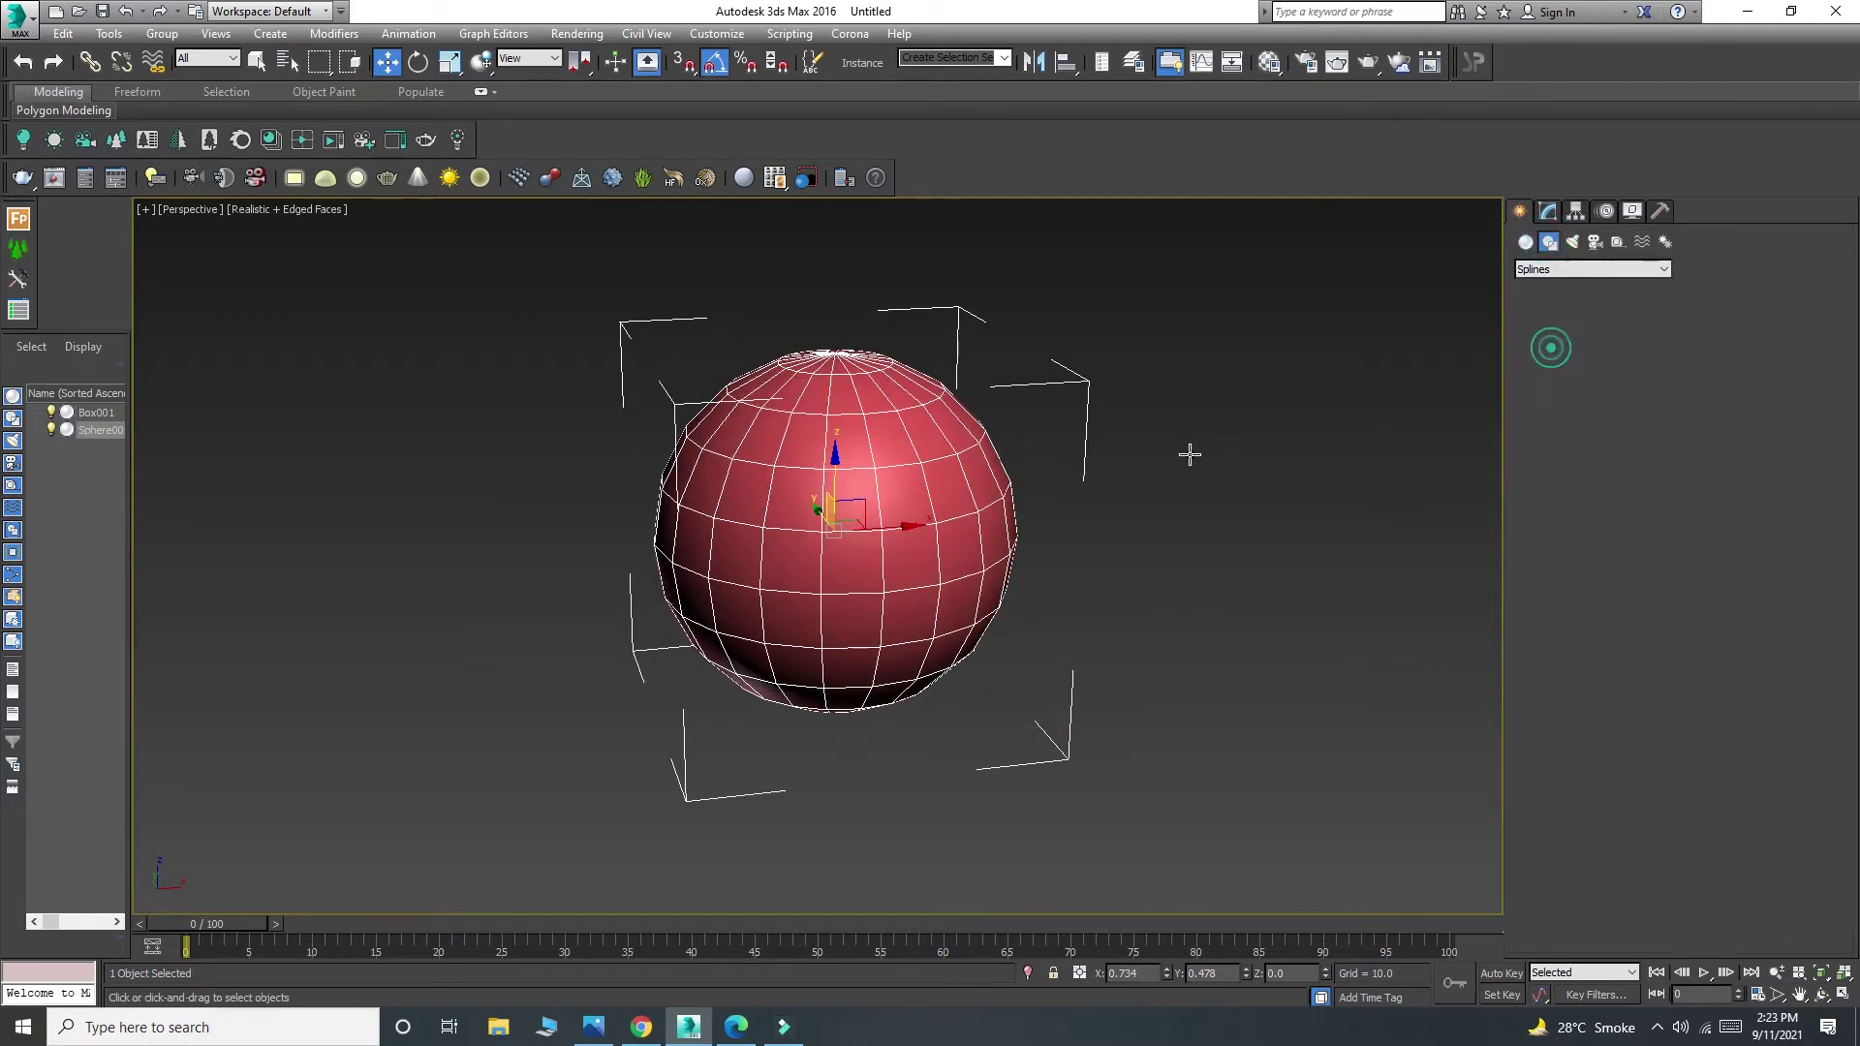
{"action": "key", "text": "f"}
{"action": "key", "text": "z"}
{"action": "middle_click_drag", "start_coordinate": [1127, 592], "coordinate": [818, 500]}
{"action": "scroll", "coordinate": [987, 567], "scroll_direction": "down", "scroll_amount": 2}
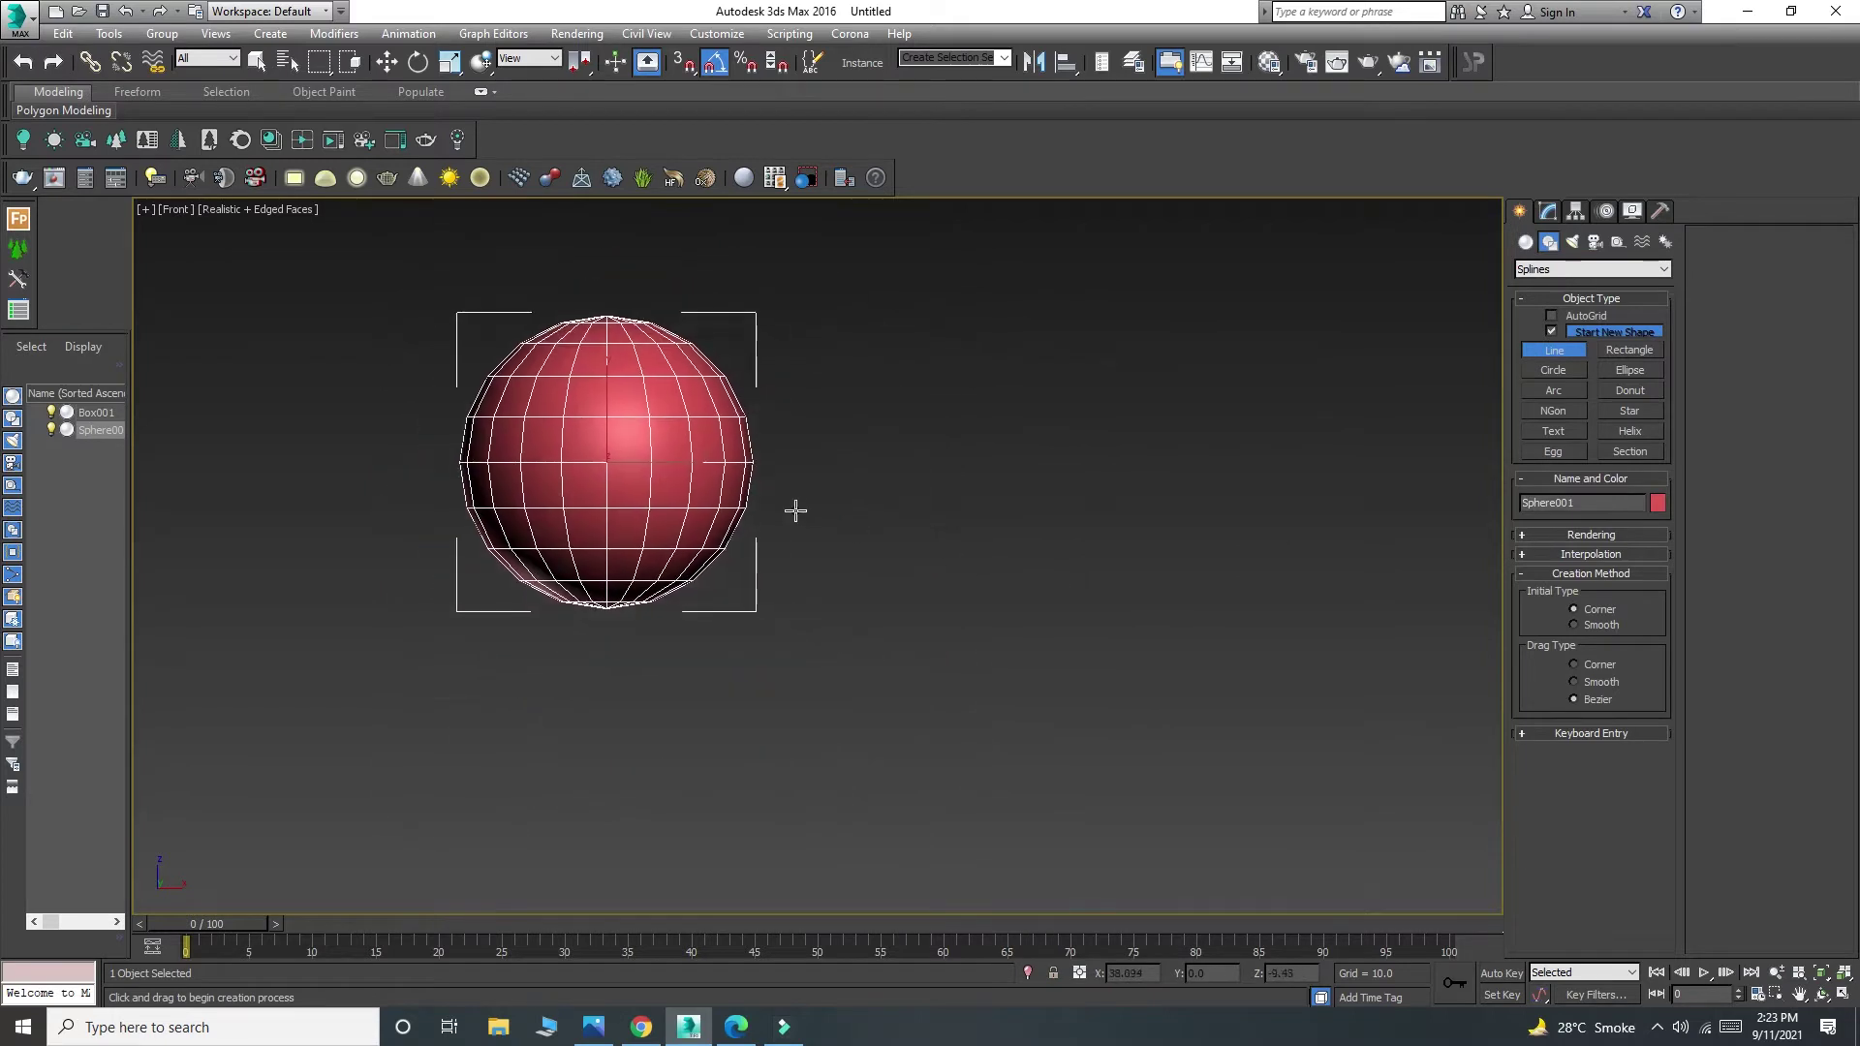
{"action": "scroll", "coordinate": [687, 433], "scroll_direction": "up", "scroll_amount": 2}
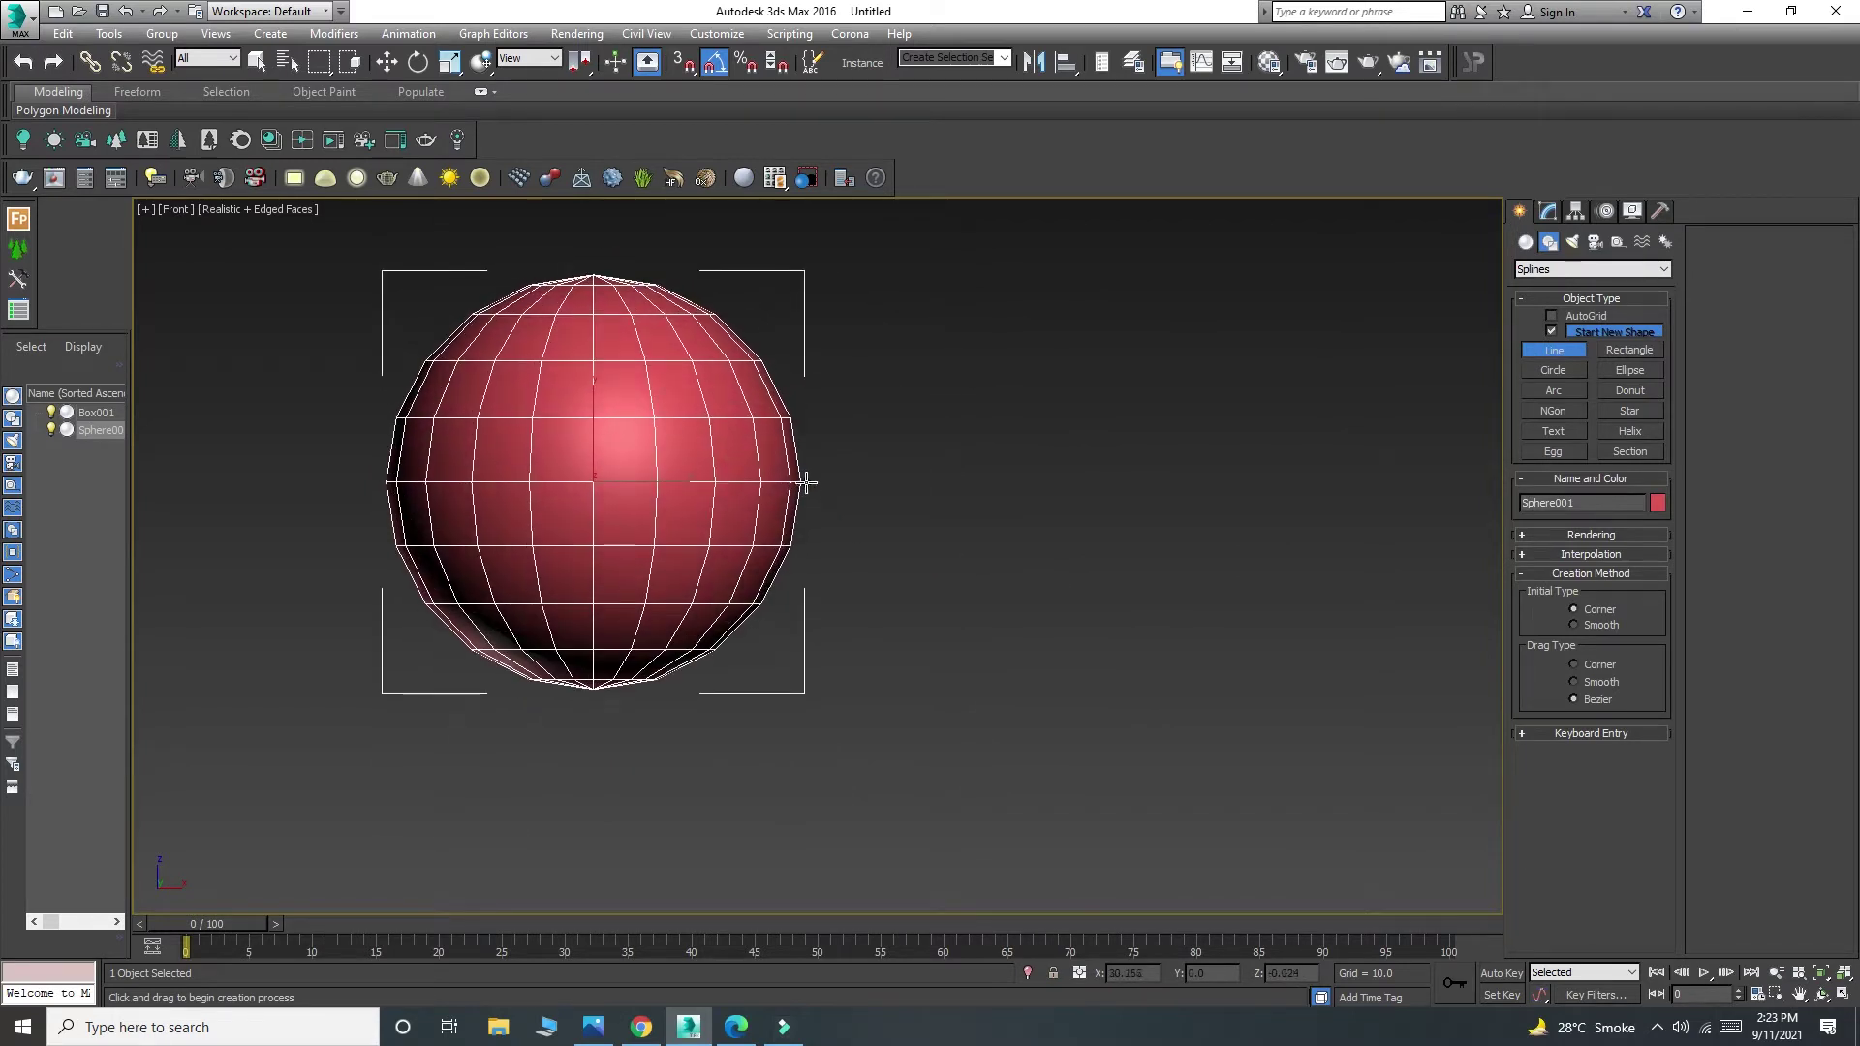
{"action": "left_click", "coordinate": [805, 482]}
{"action": "left_click_drag", "start_coordinate": [873, 508], "coordinate": [878, 545]}
{"action": "left_click", "coordinate": [817, 723]}
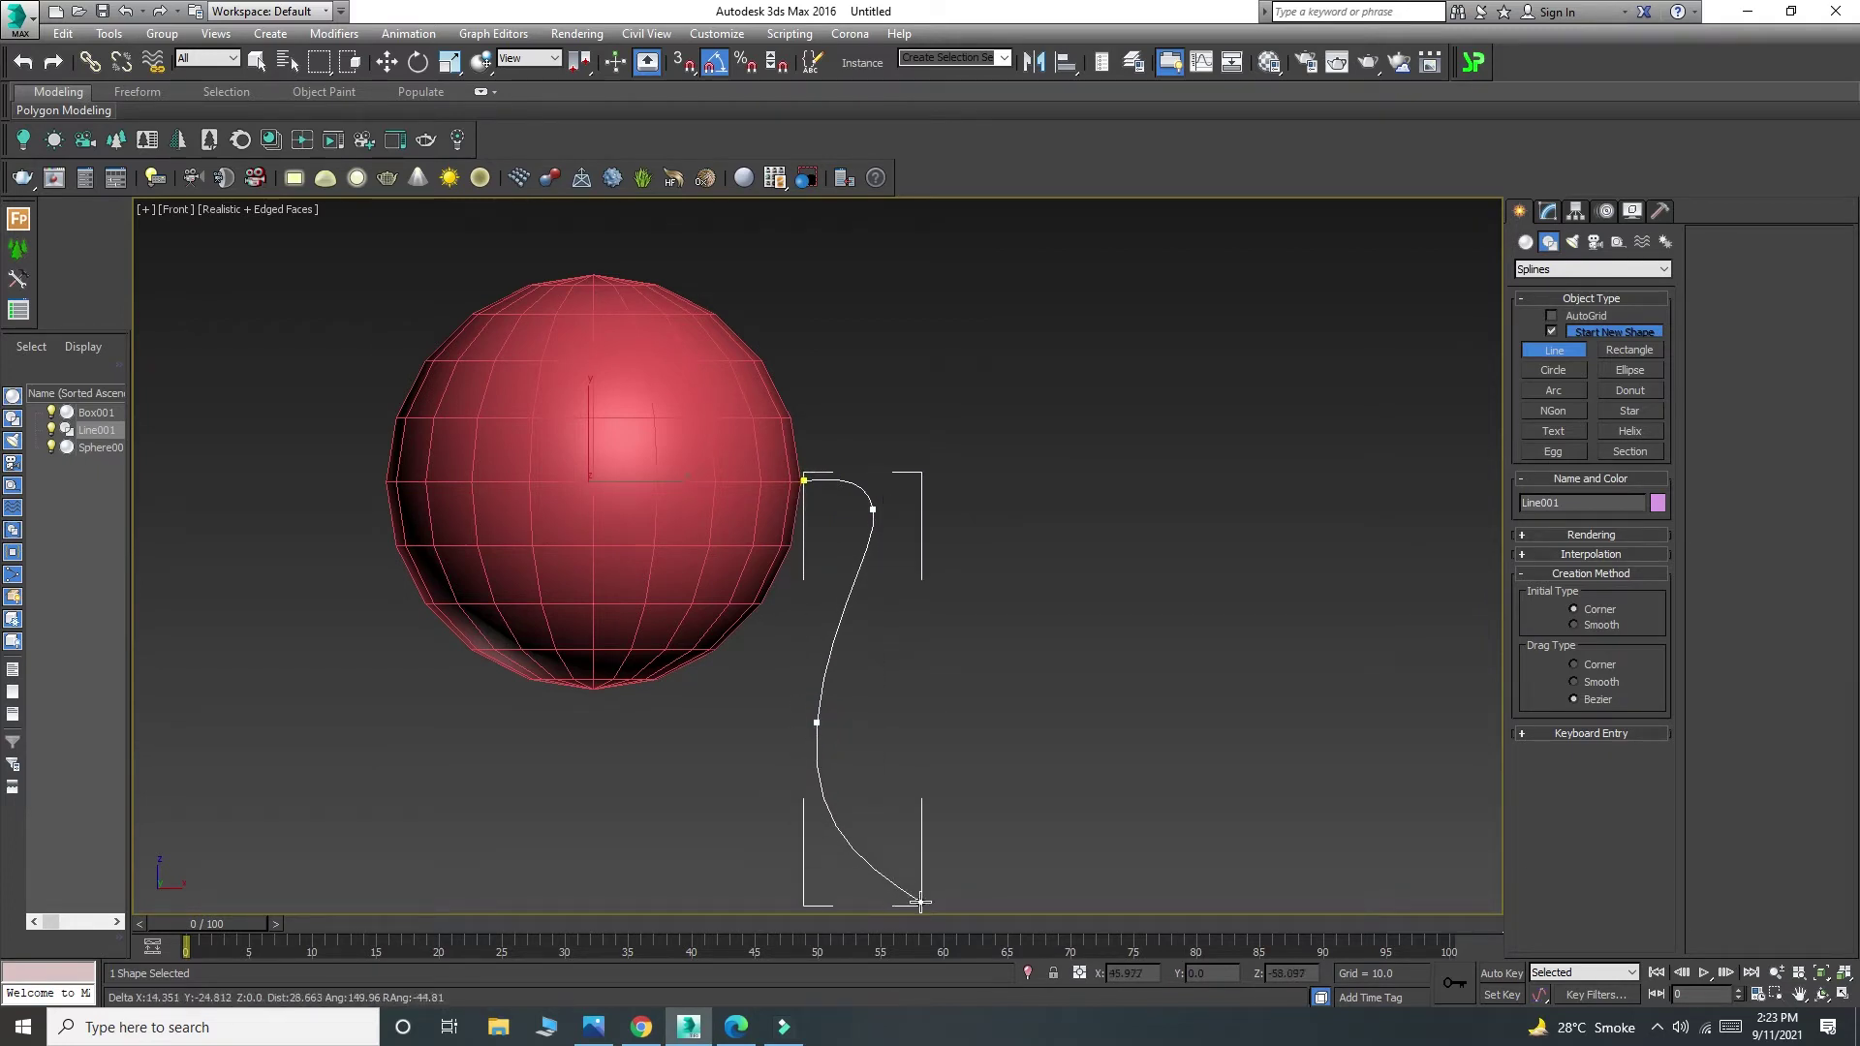
{"action": "left_click", "coordinate": [921, 902]}
{"action": "right_click", "coordinate": [921, 902]}
{"action": "middle_click_drag", "start_coordinate": [973, 788], "coordinate": [889, 704]}
{"action": "right_click", "coordinate": [970, 718]}
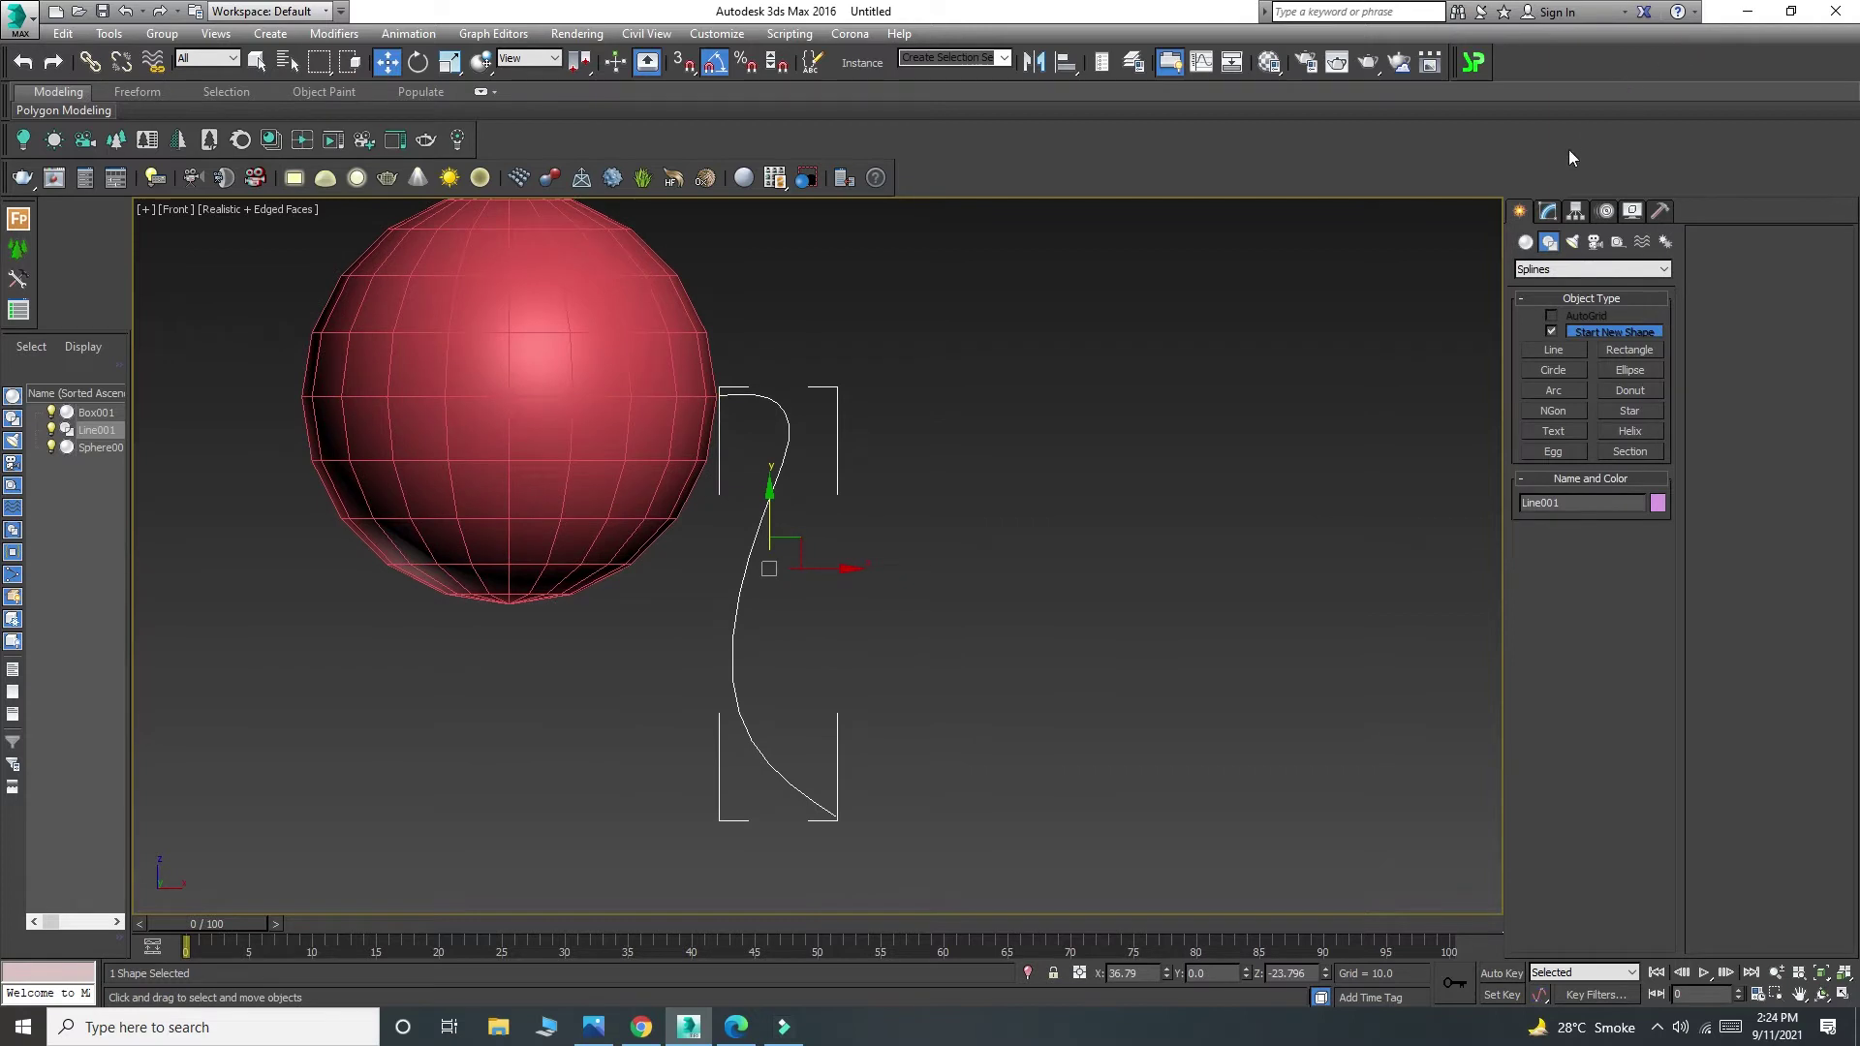
Adjust the Bezier handles of the curved line's two middle vertices, then leave vertex editing in the Perspective view.
{"action": "left_click", "coordinate": [1549, 209]}
{"action": "left_click", "coordinate": [1567, 529]}
{"action": "left_click", "coordinate": [789, 423]}
{"action": "left_click_drag", "start_coordinate": [838, 404], "coordinate": [820, 444]}
{"action": "left_click", "coordinate": [733, 637]}
{"action": "left_click_drag", "start_coordinate": [759, 619], "coordinate": [778, 662]}
{"action": "middle_click_drag", "start_coordinate": [934, 589], "coordinate": [886, 562]}
{"action": "key", "text": "p"}
{"action": "key", "text": "z"}
{"action": "scroll", "coordinate": [893, 506], "scroll_direction": "down", "scroll_amount": 10}
{"action": "scroll", "coordinate": [932, 509], "scroll_direction": "up", "scroll_amount": 5}
{"action": "scroll", "coordinate": [932, 508], "scroll_direction": "up", "scroll_amount": 3}
{"action": "left_click", "coordinate": [1566, 528]}
{"action": "scroll", "coordinate": [905, 519], "scroll_direction": "down", "scroll_amount": 2}
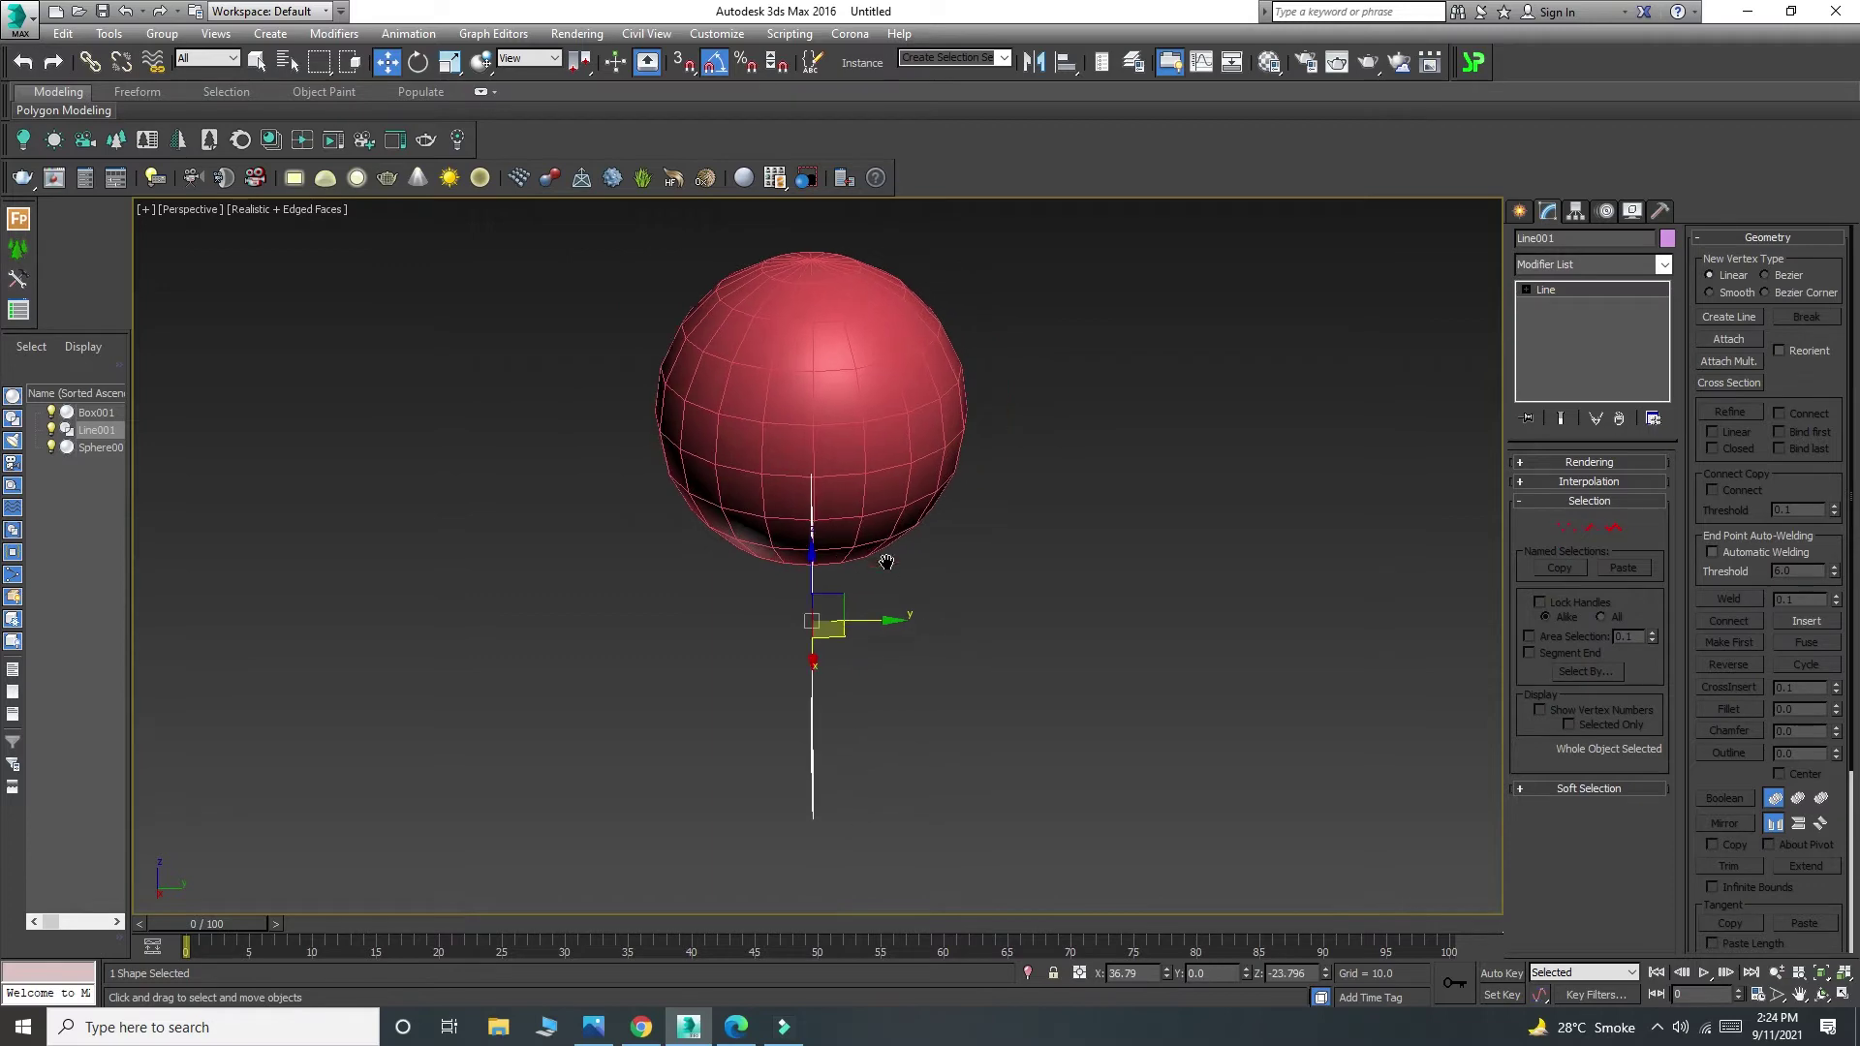
Select the curved line with the Rotate tool and set the reference coordinate system to Local.
{"action": "left_click", "coordinate": [852, 456]}
{"action": "key", "text": "e"}
{"action": "left_click_drag", "start_coordinate": [837, 436], "coordinate": [831, 439]}
{"action": "left_click", "coordinate": [813, 605]}
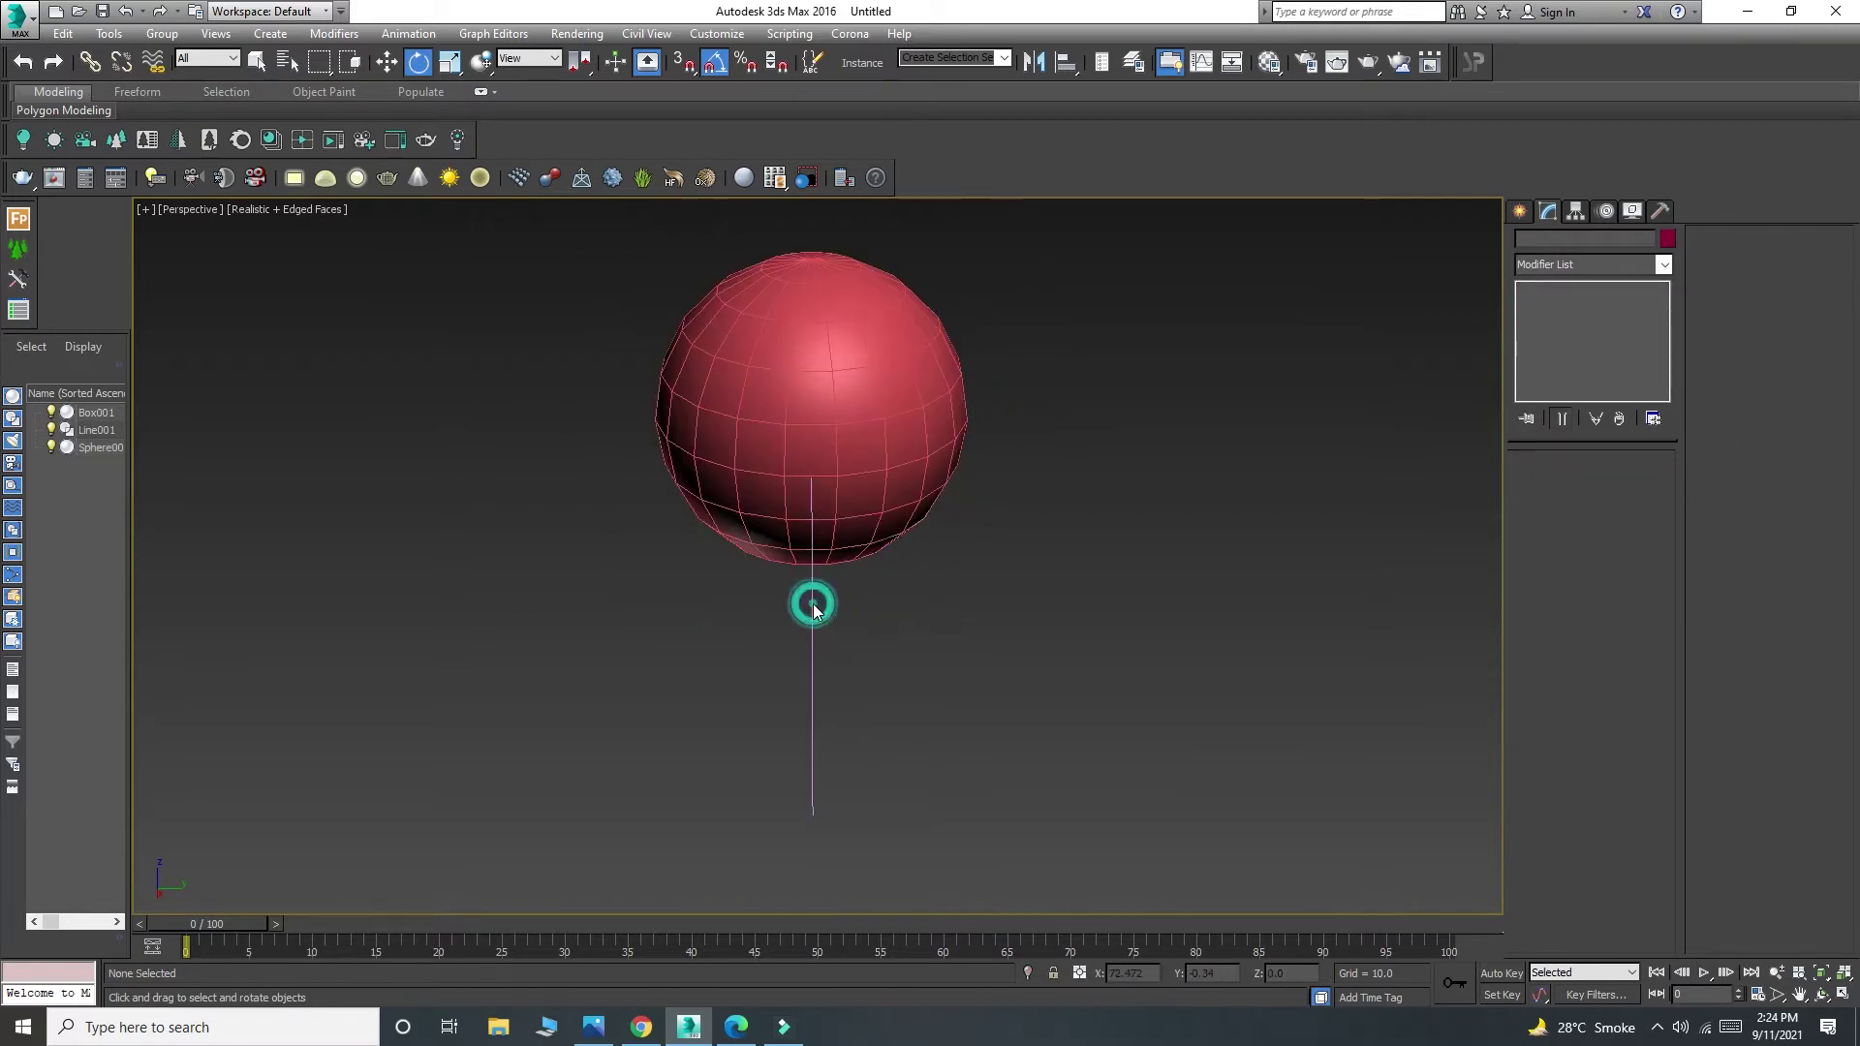
{"action": "left_click", "coordinate": [812, 607]}
{"action": "middle_click_drag", "start_coordinate": [812, 607], "coordinate": [948, 549], "text": "alt"}
{"action": "left_click", "coordinate": [529, 59]}
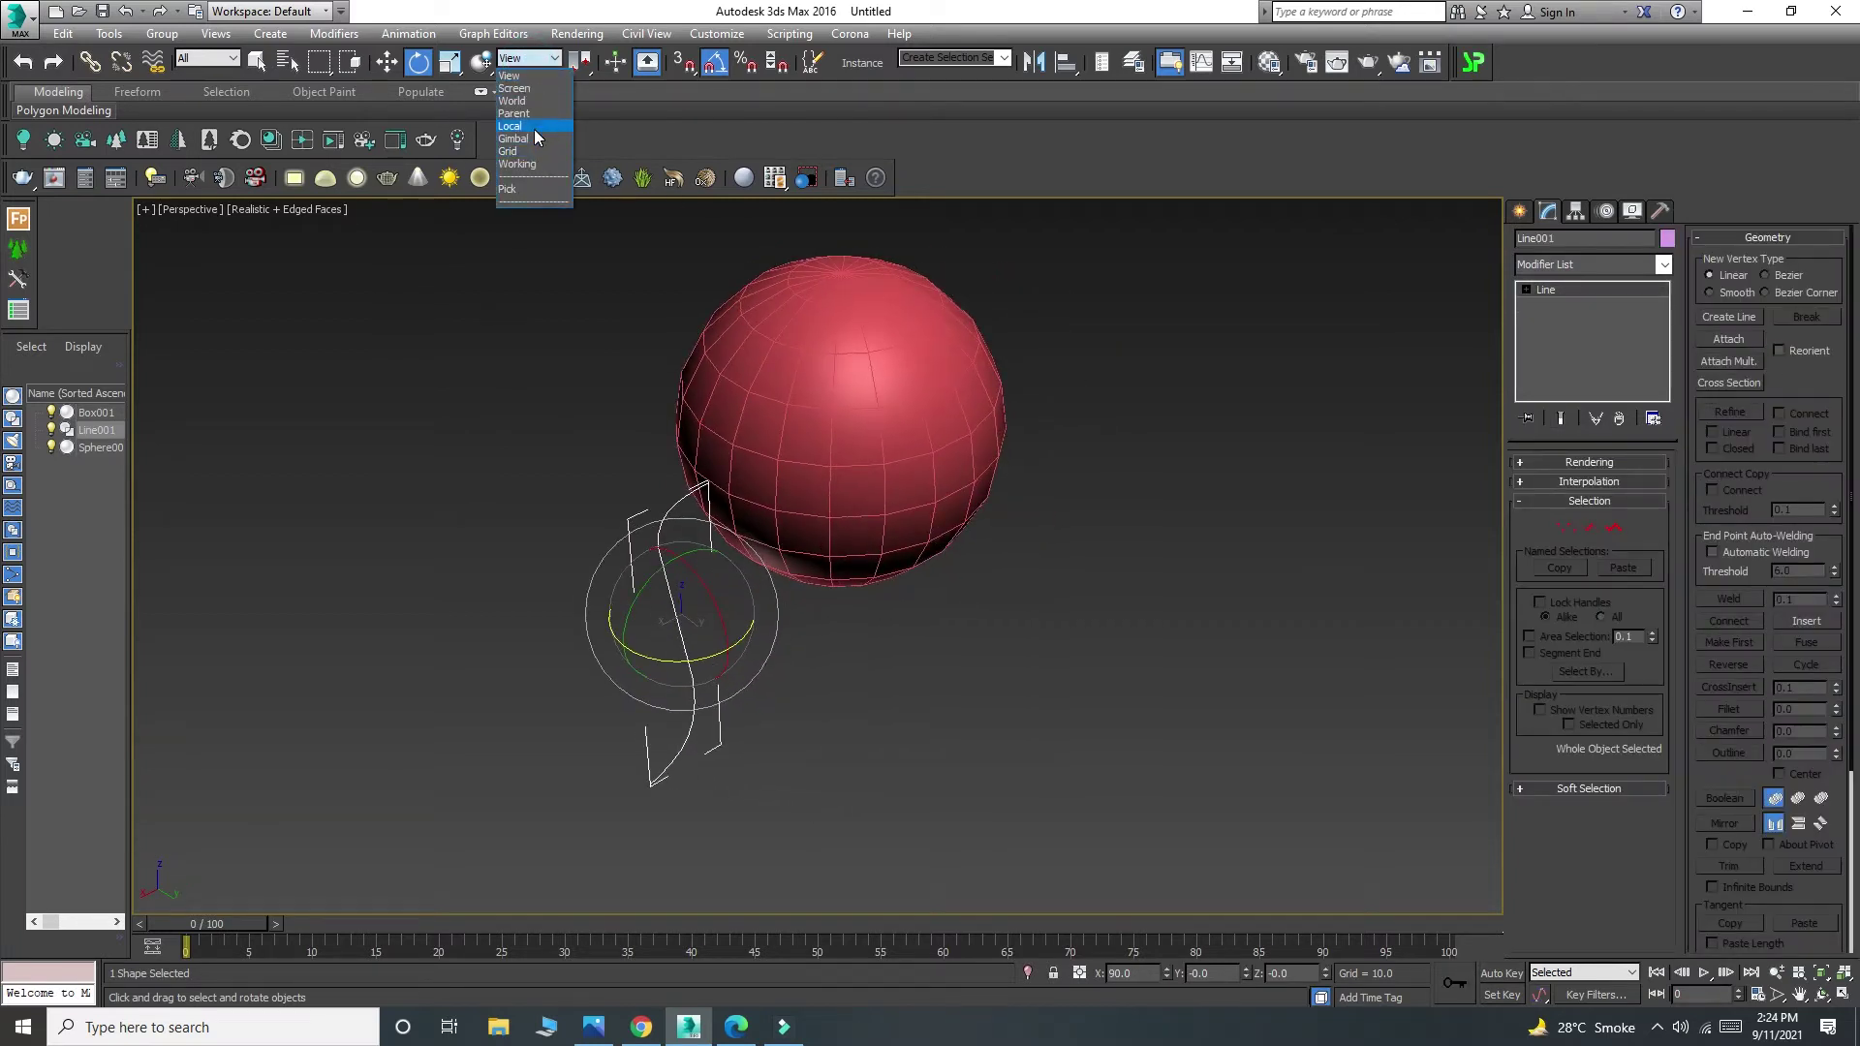
{"action": "left_click", "coordinate": [533, 130]}
{"action": "mouse_move", "coordinate": [916, 523]}
{"action": "middle_mouse_down", "text": "alt"}
{"action": "mouse_move", "coordinate": [885, 532]}
{"action": "mouse_move", "coordinate": [901, 528]}
{"action": "middle_mouse_up", "text": "alt"}
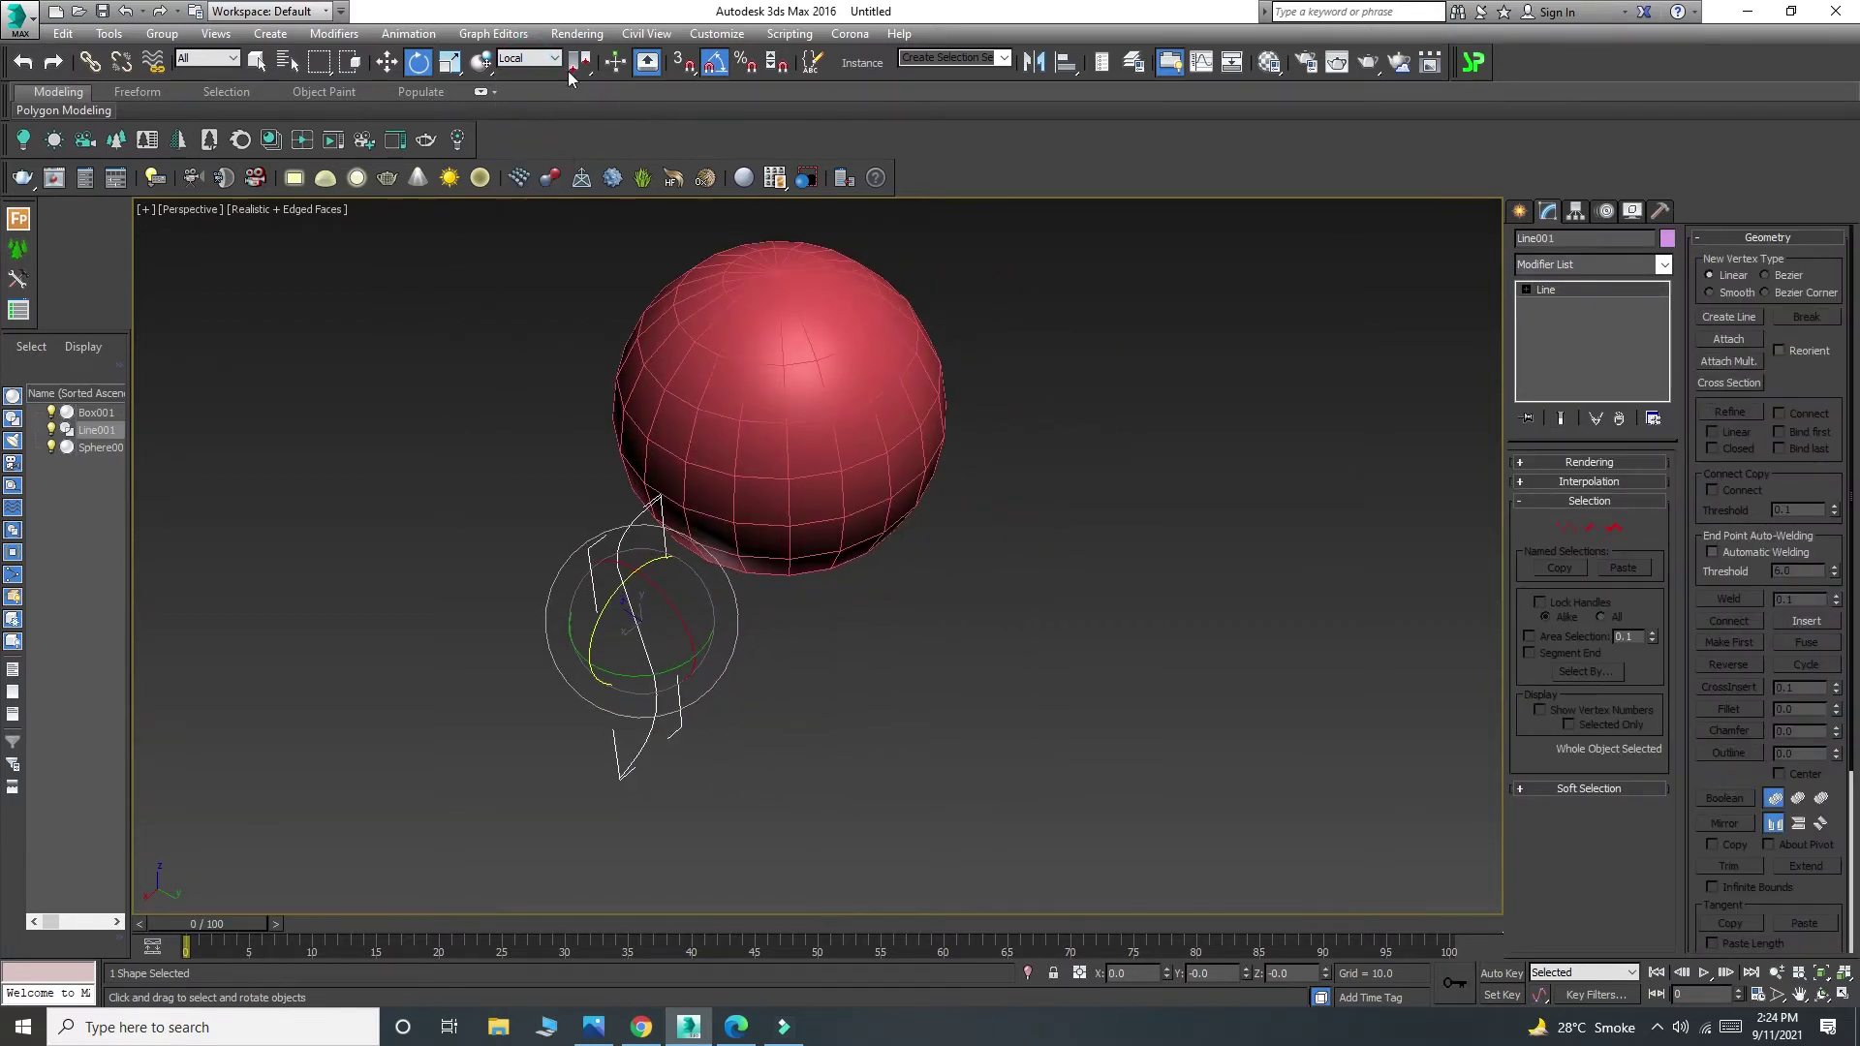
Use the transform coordinate center and pick the sphere as the line's reference coordinate system.
{"action": "left_click", "coordinate": [580, 152]}
{"action": "middle_click_drag", "start_coordinate": [892, 569], "coordinate": [697, 455], "text": "alt"}
{"action": "scroll", "coordinate": [705, 486], "scroll_direction": "up", "scroll_amount": 3}
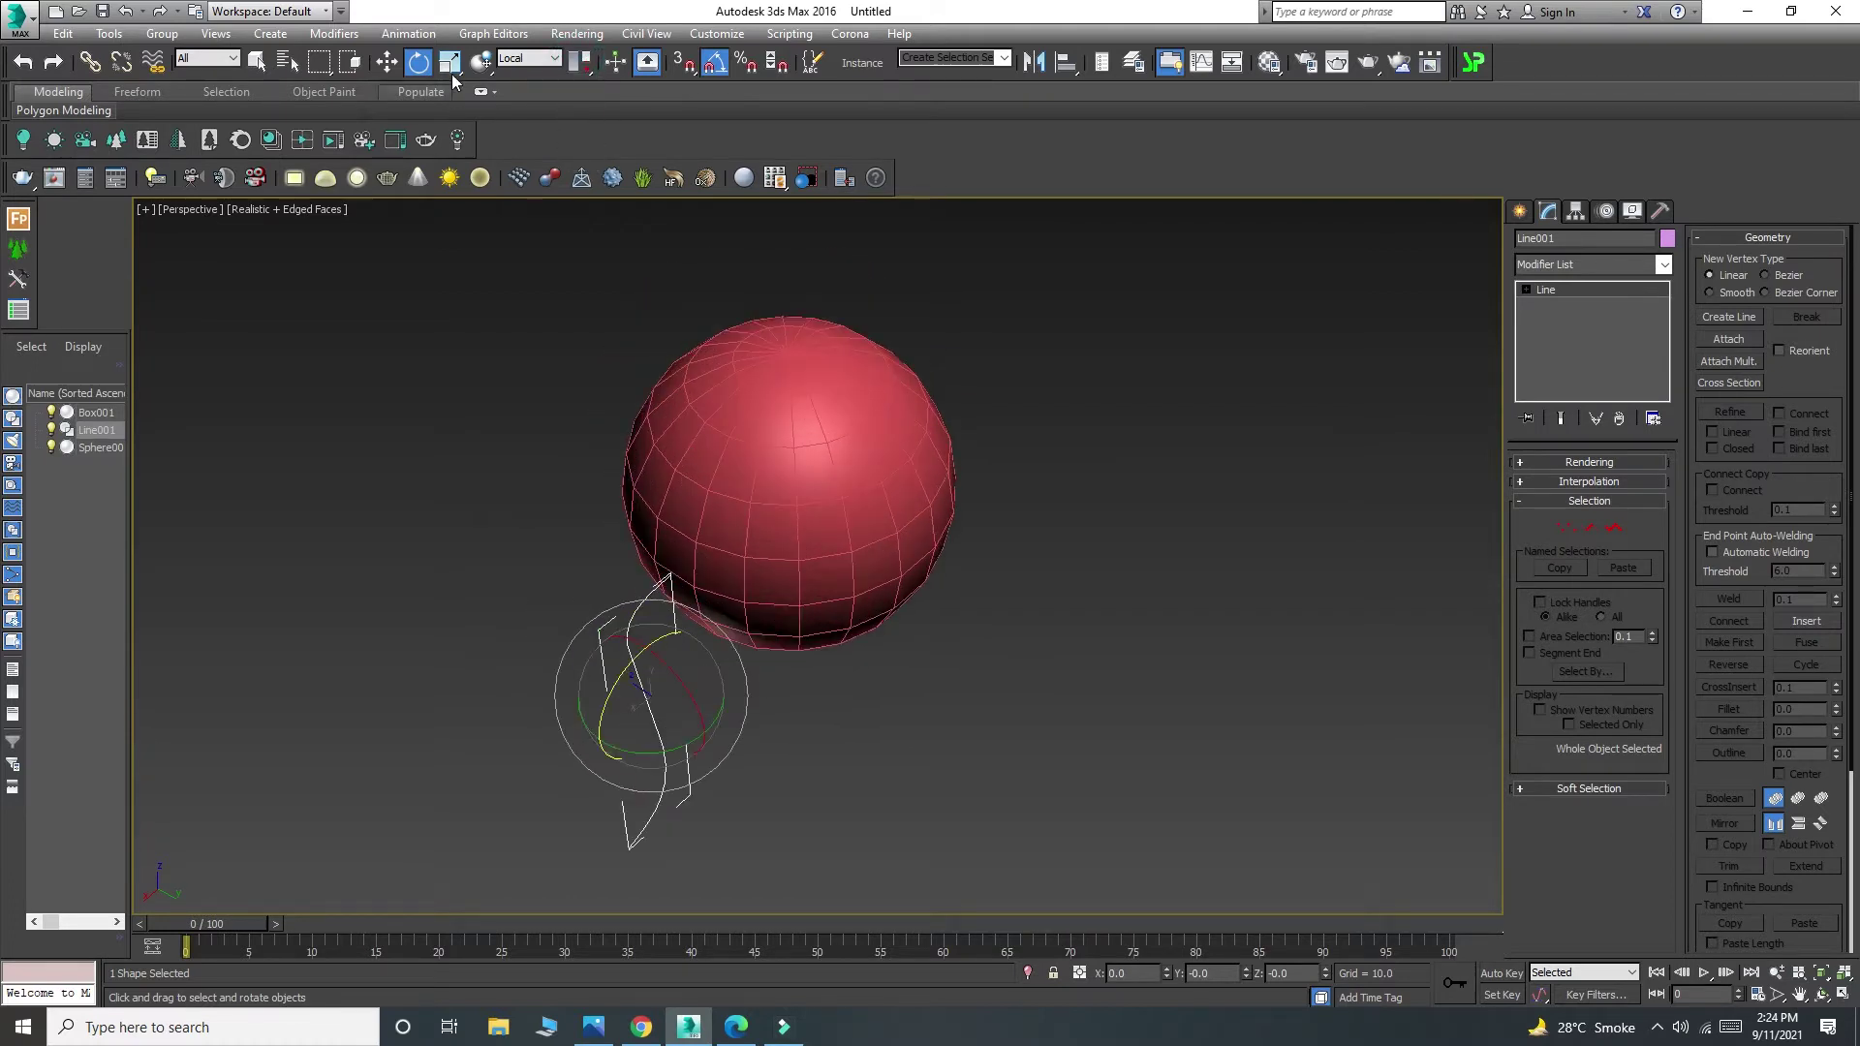
{"action": "left_click", "coordinate": [529, 59]}
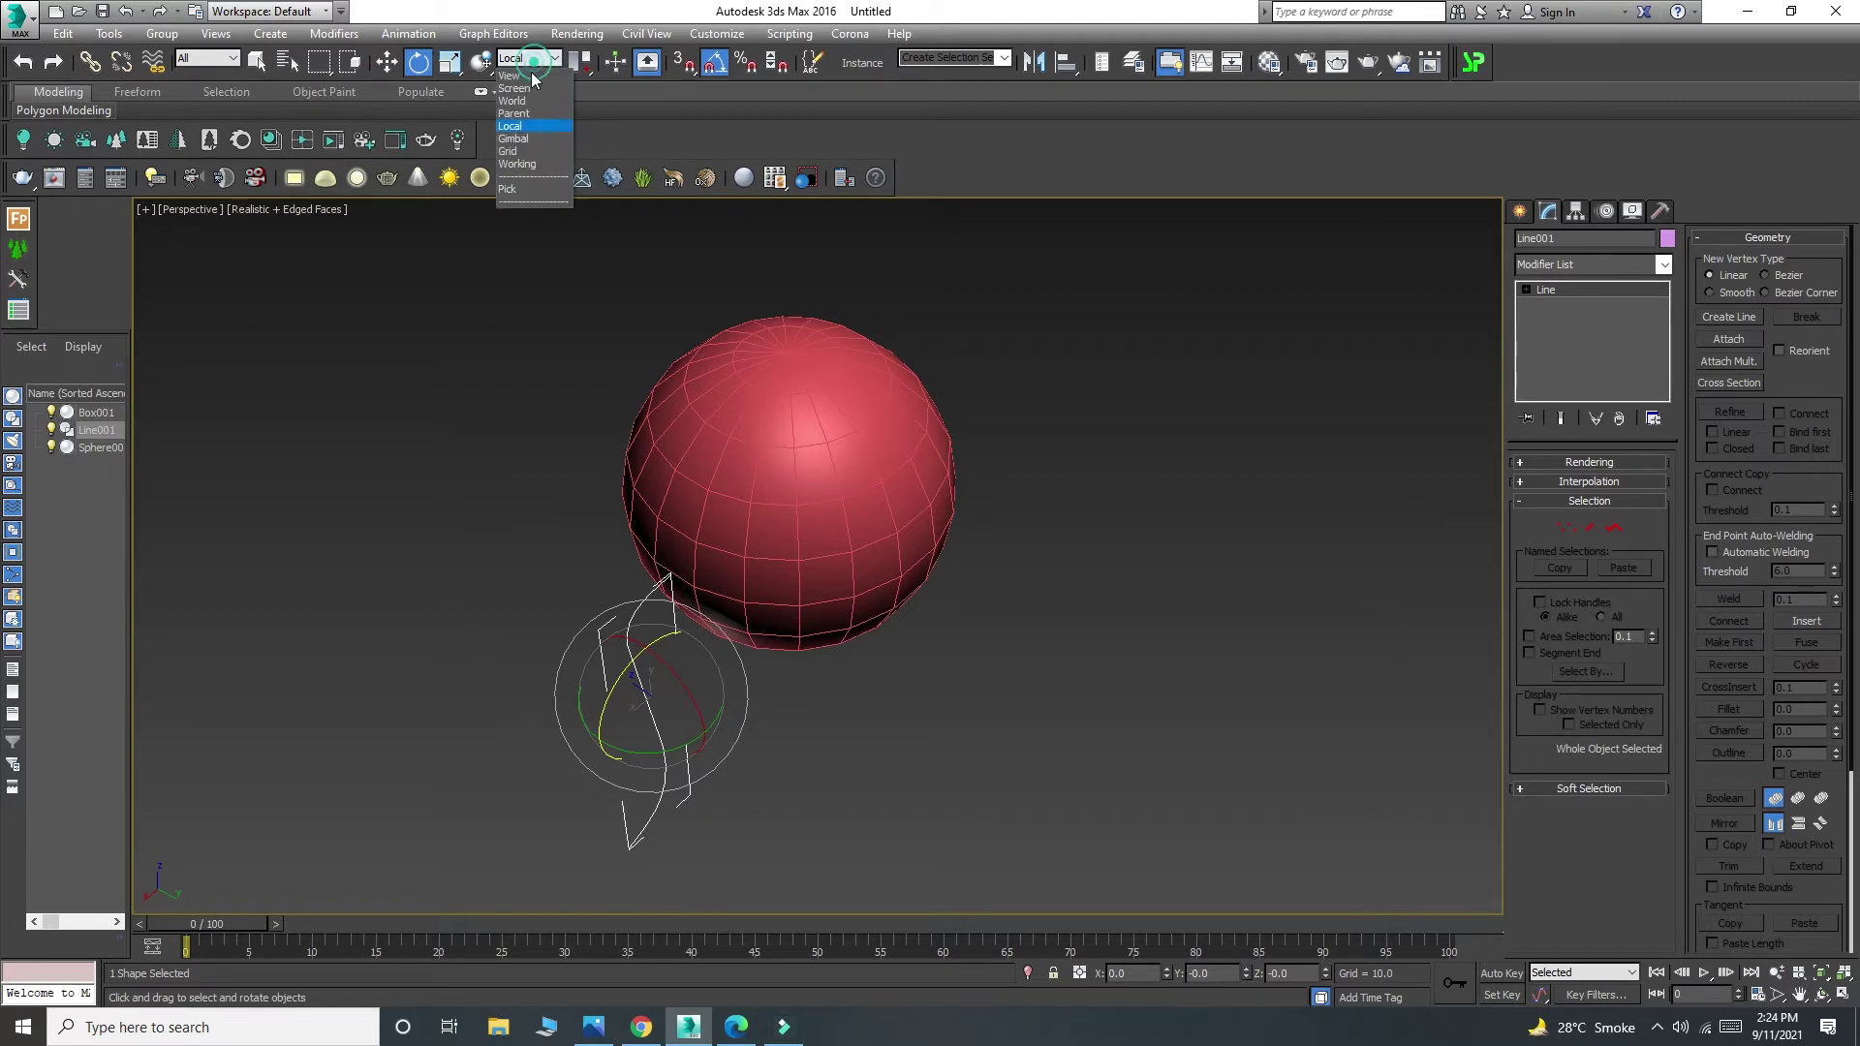
{"action": "left_click", "coordinate": [507, 189]}
{"action": "left_click", "coordinate": [835, 527]}
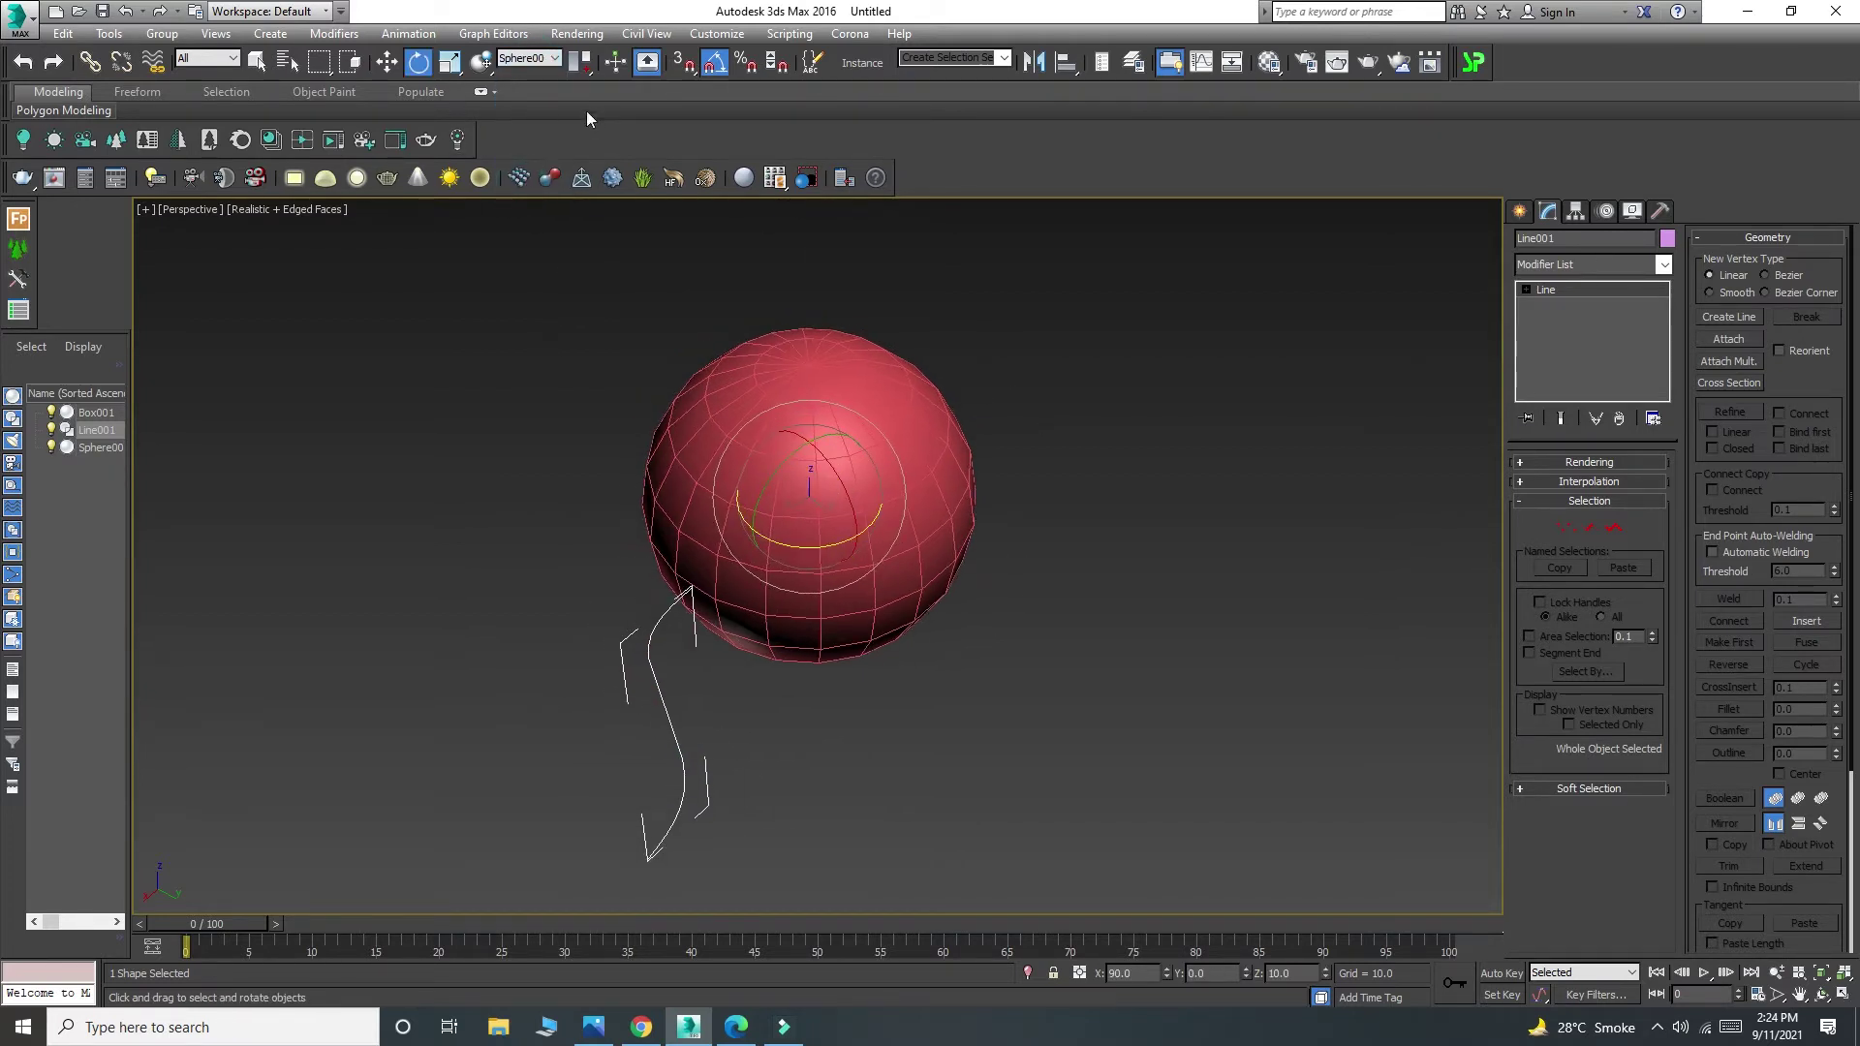
Rotate-clone the curved line 55 degrees around the sphere's vertical axis as 8 instances.
{"action": "mouse_move", "coordinate": [813, 546]}
{"action": "left_mouse_down"}
{"action": "mouse_move", "coordinate": [866, 550]}
{"action": "mouse_move", "coordinate": [909, 492]}
{"action": "left_mouse_up"}
{"action": "double_click", "coordinate": [946, 524]}
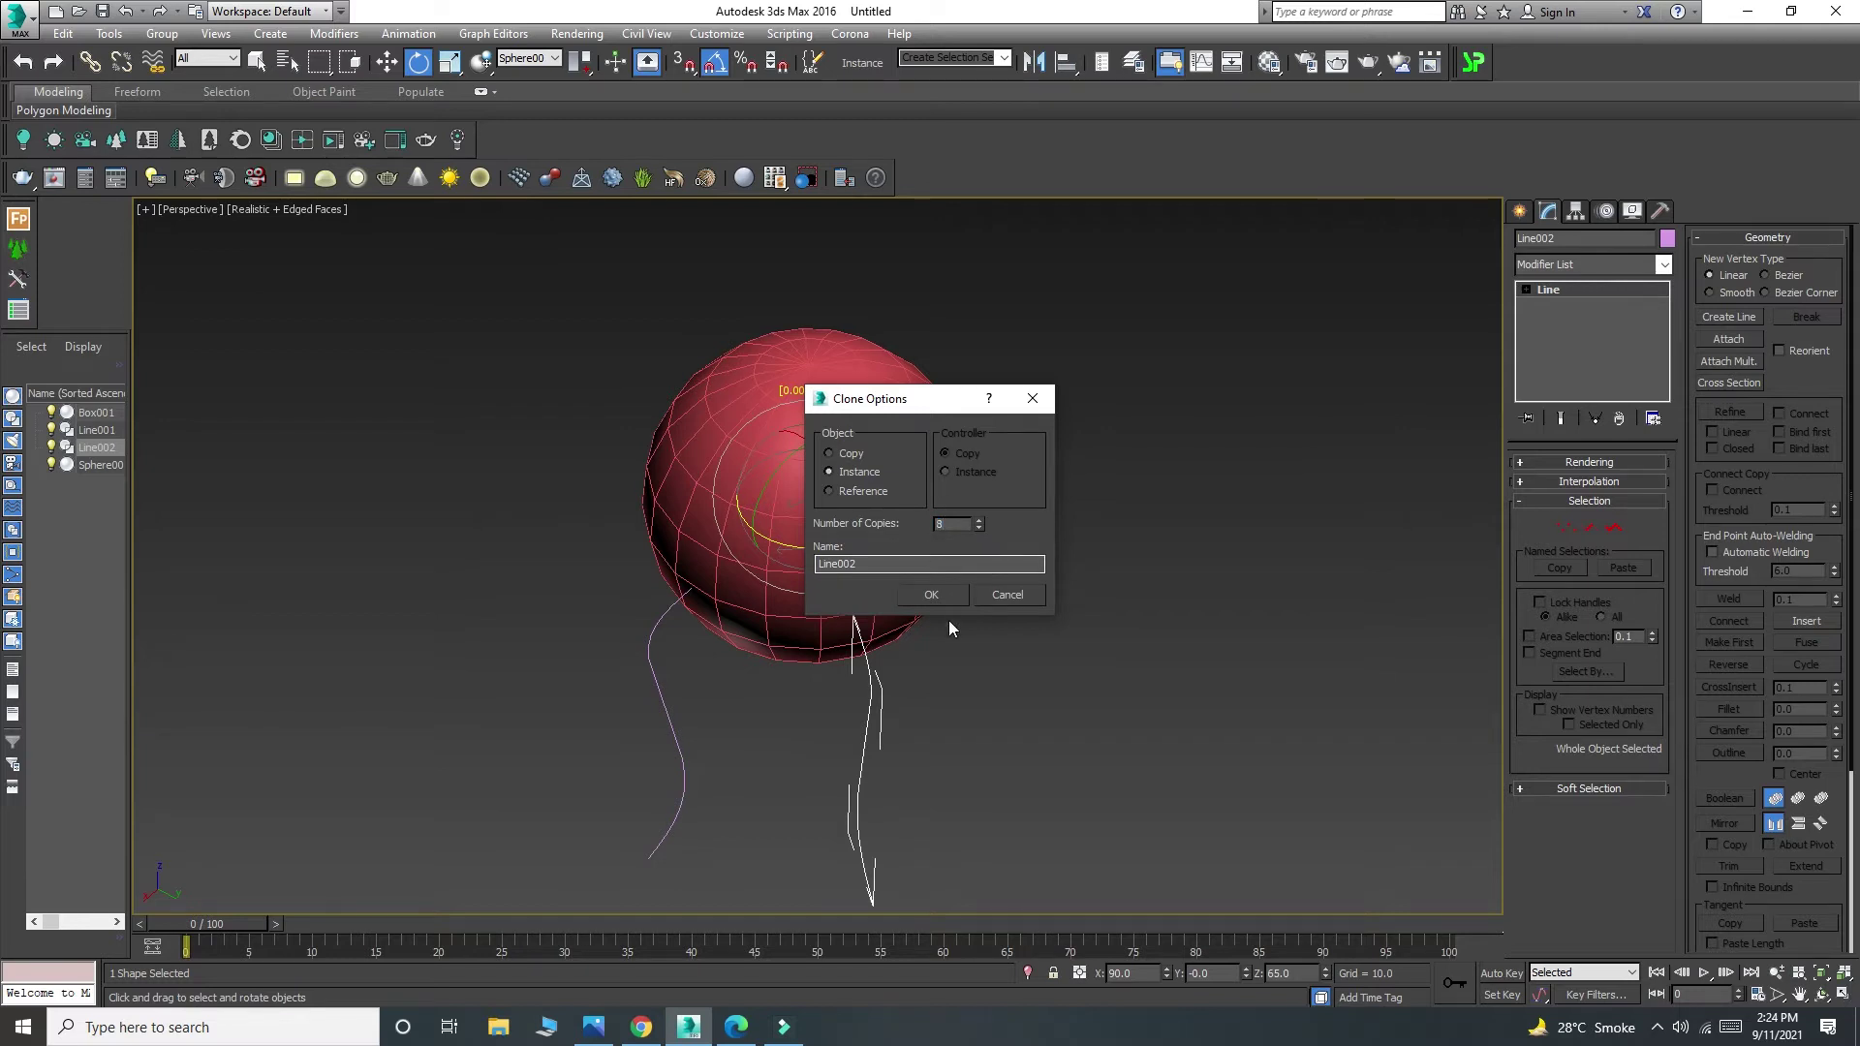
{"action": "left_click", "coordinate": [947, 594]}
{"action": "scroll", "coordinate": [882, 713], "scroll_direction": "up", "scroll_amount": 1}
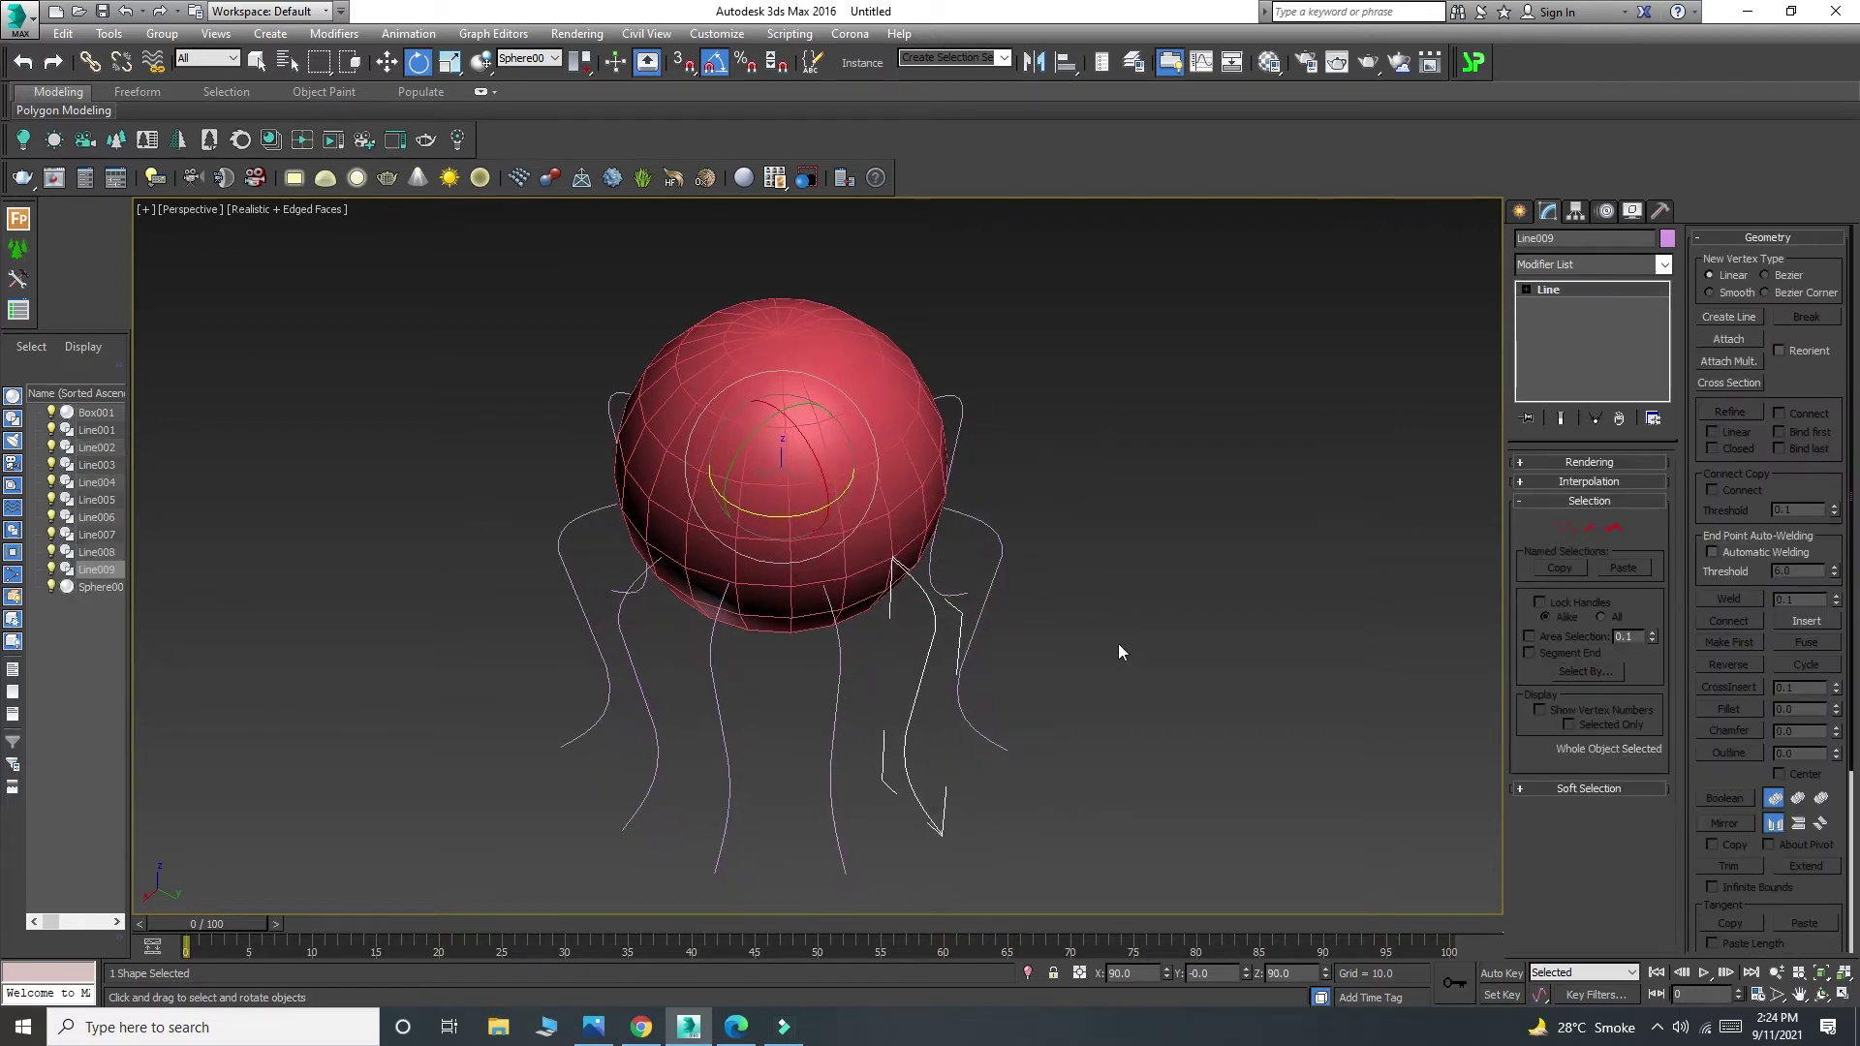
Delete the last two instanced lines around the sphere, Line009 and Line008.
{"action": "middle_click_drag", "start_coordinate": [1118, 645], "coordinate": [952, 667], "text": "alt"}
{"action": "key", "text": "Delete"}
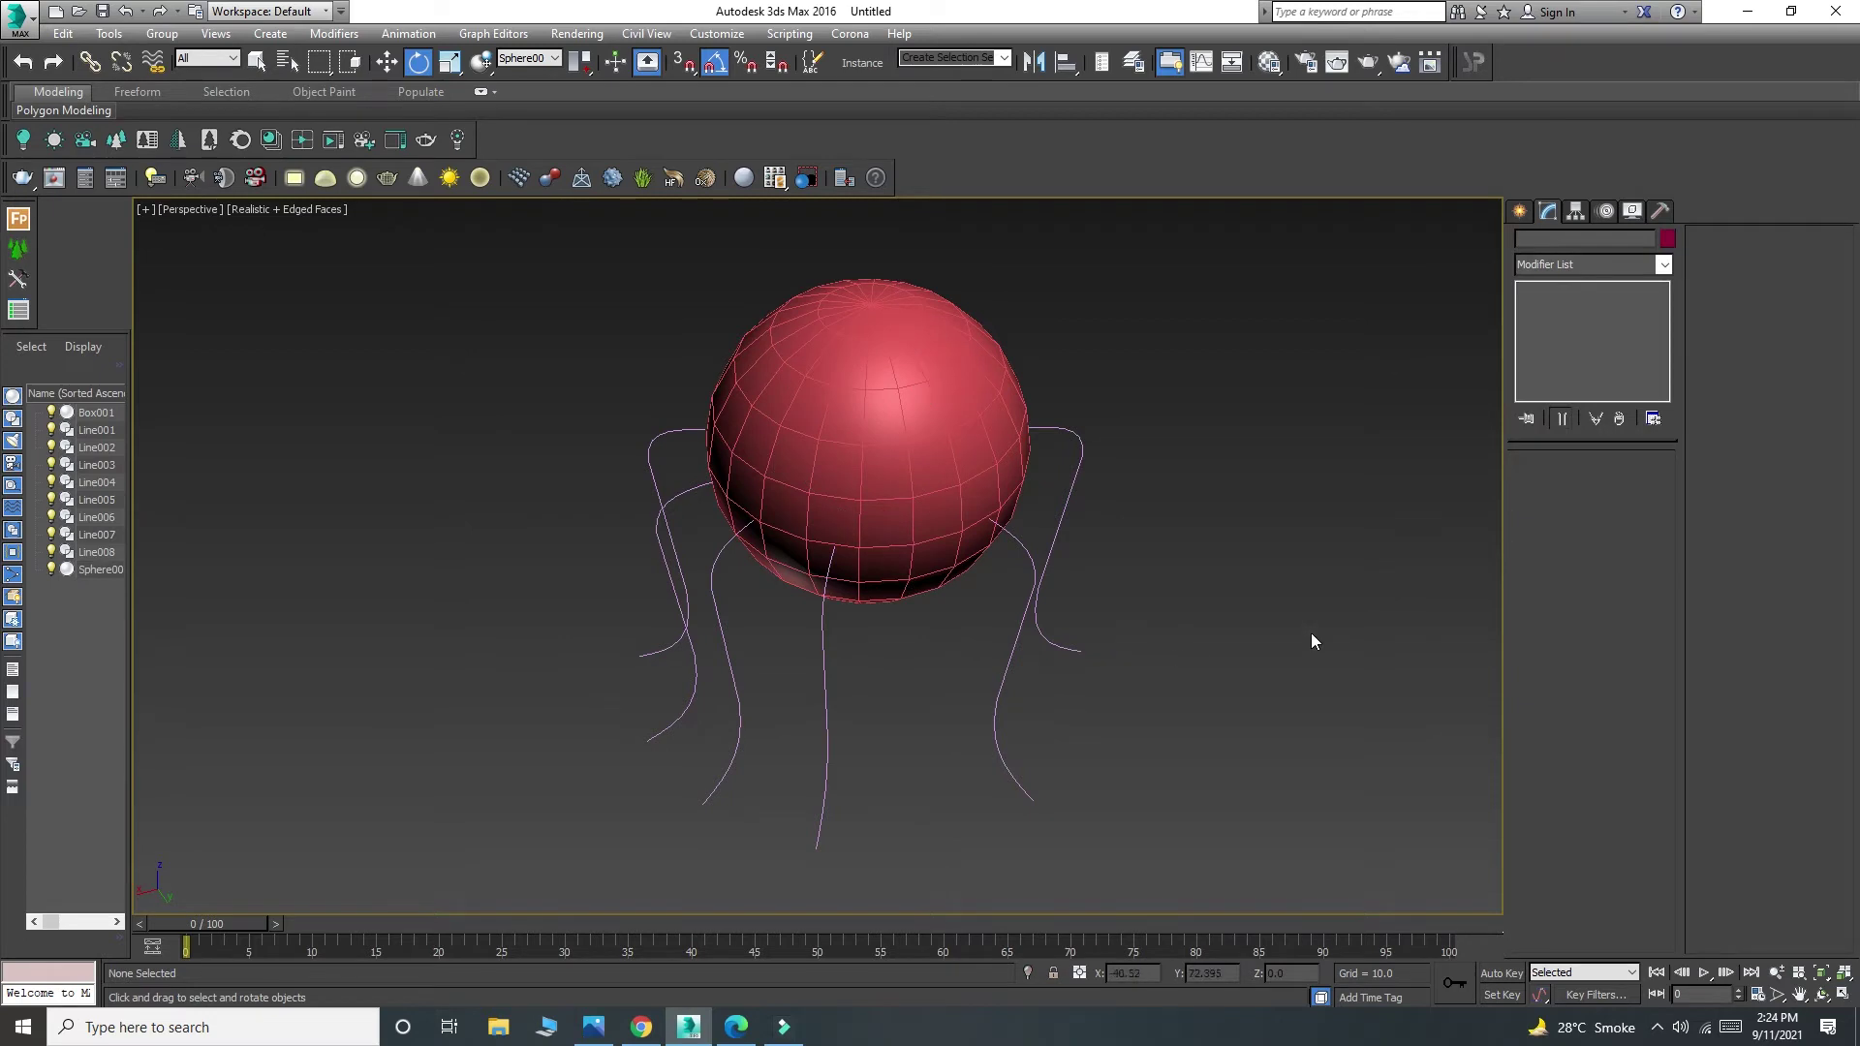
{"action": "scroll", "coordinate": [957, 620], "scroll_direction": "down", "scroll_amount": 3}
{"action": "middle_click_drag", "start_coordinate": [1004, 648], "coordinate": [901, 552], "text": "alt"}
{"action": "scroll", "coordinate": [887, 560], "scroll_direction": "up", "scroll_amount": 2}
{"action": "left_click", "coordinate": [853, 569]}
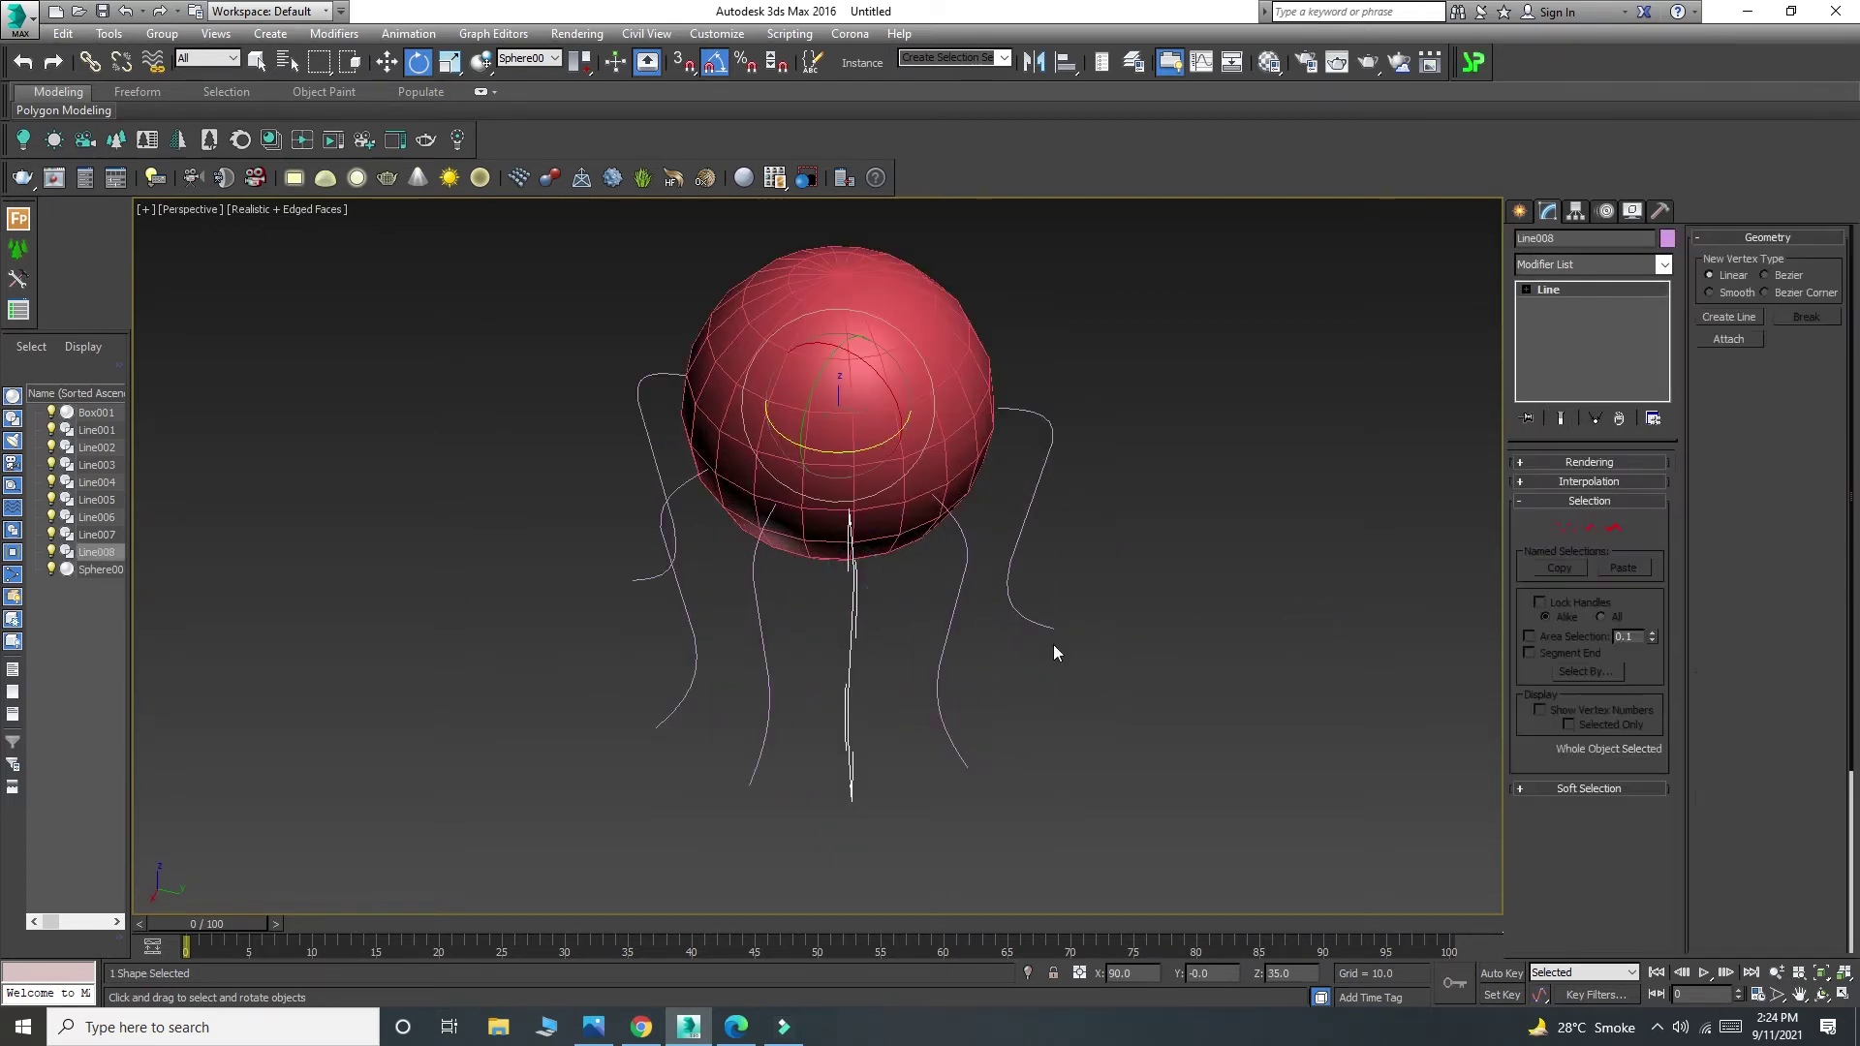
{"action": "key", "text": "Delete"}
Convert the sphere to an Editable Poly.
{"action": "middle_click_drag", "start_coordinate": [1065, 651], "coordinate": [949, 544], "text": "alt"}
{"action": "left_click", "coordinate": [949, 543]}
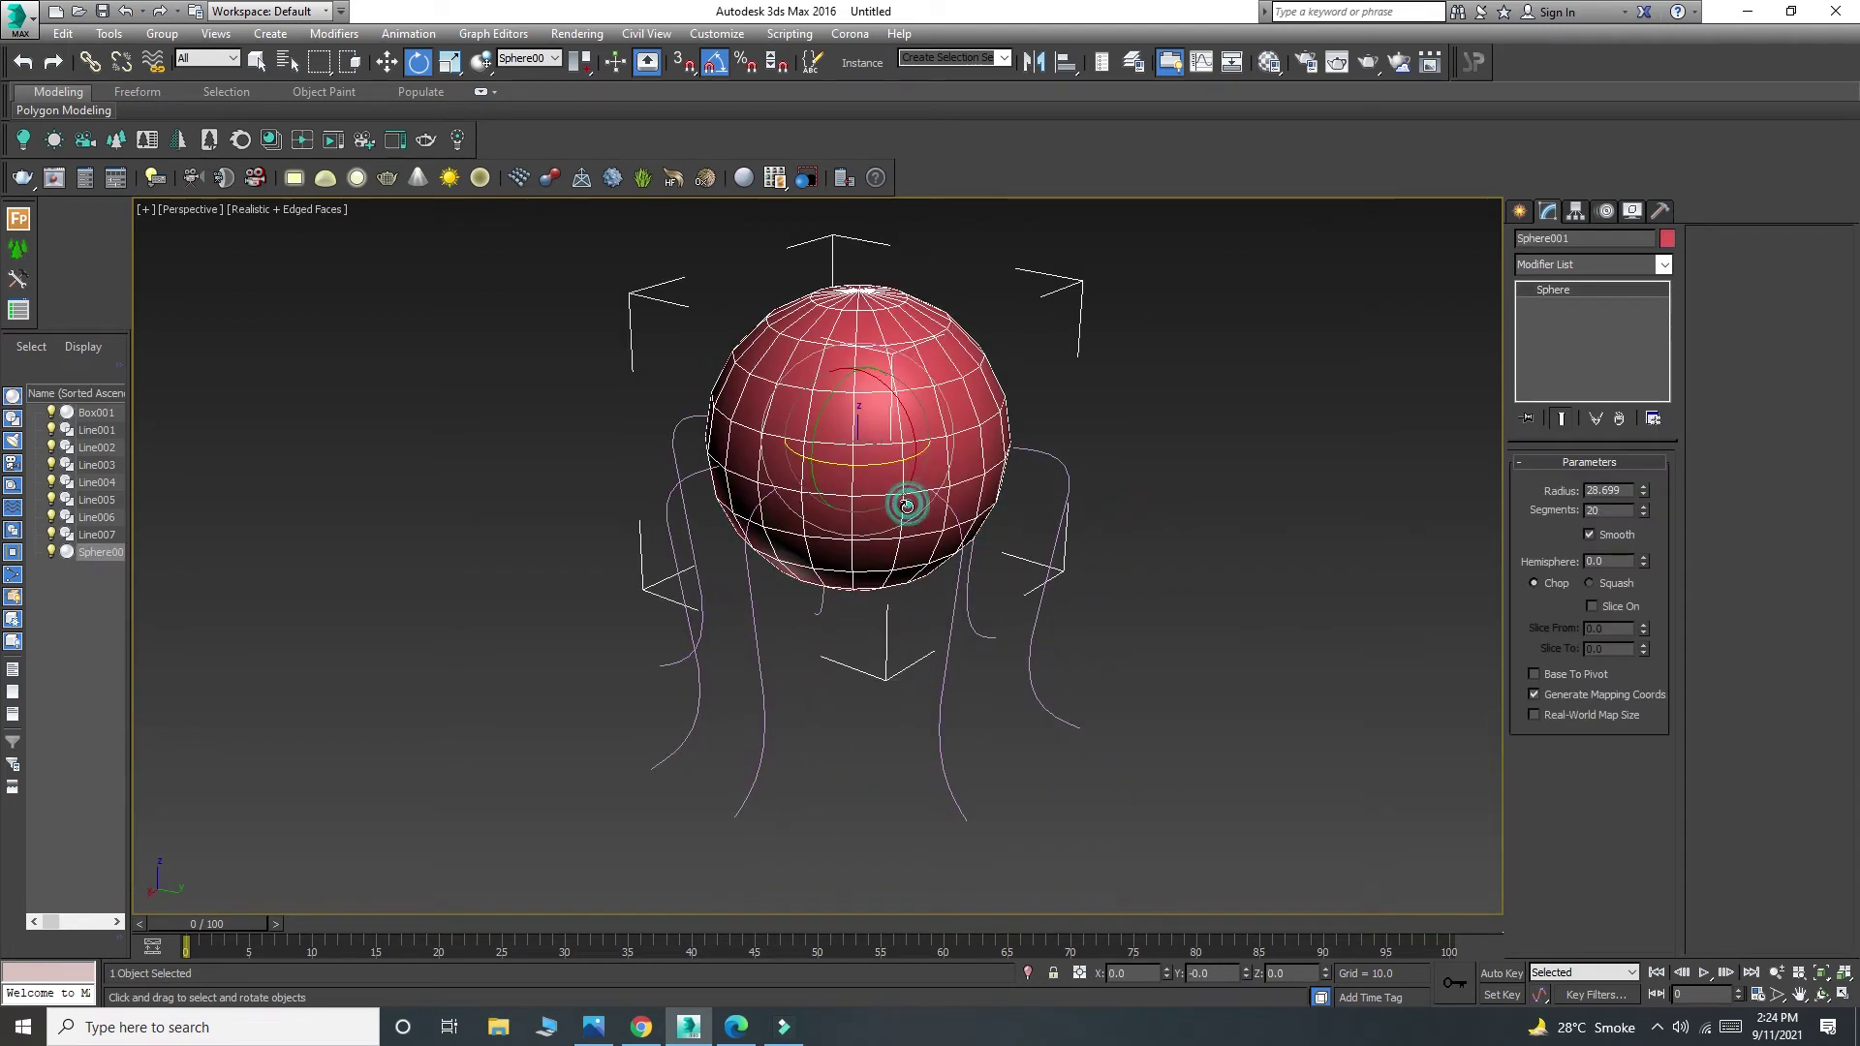
{"action": "right_click", "coordinate": [917, 509]}
{"action": "mouse_move", "coordinate": [1104, 711]}
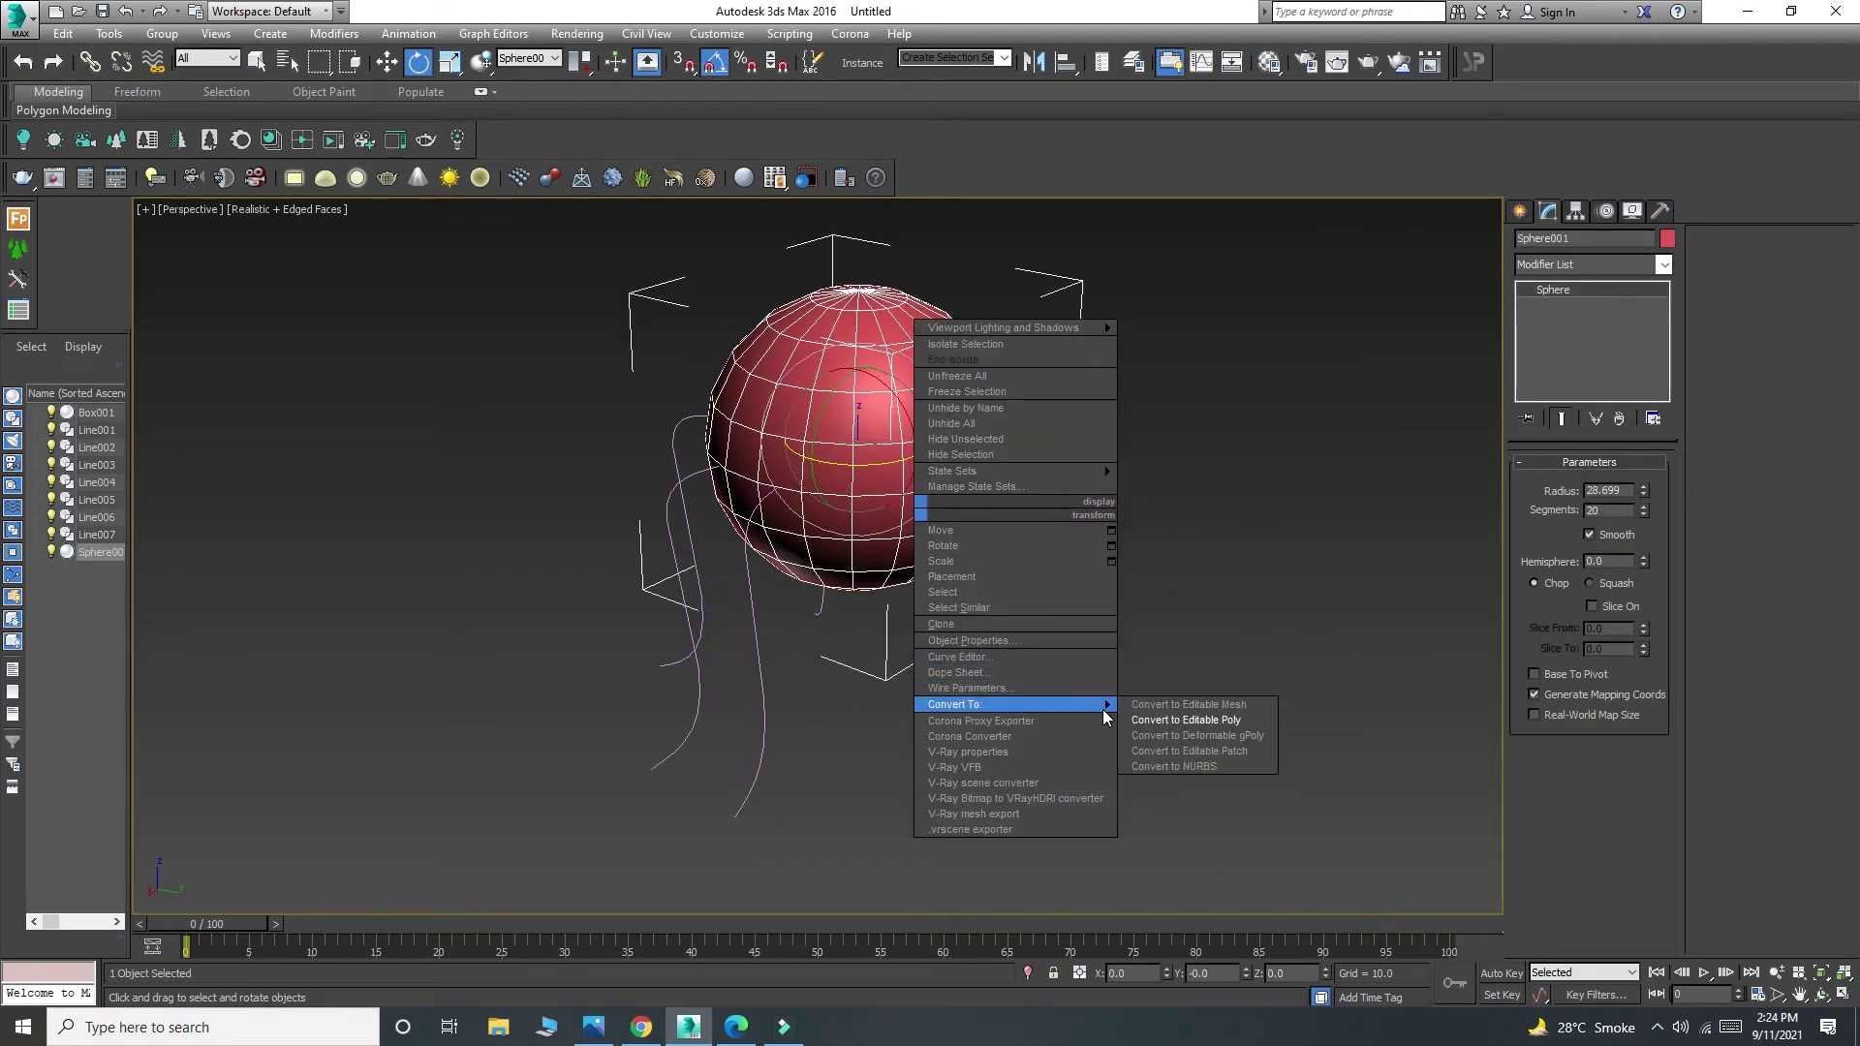
{"action": "left_click", "coordinate": [1163, 720]}
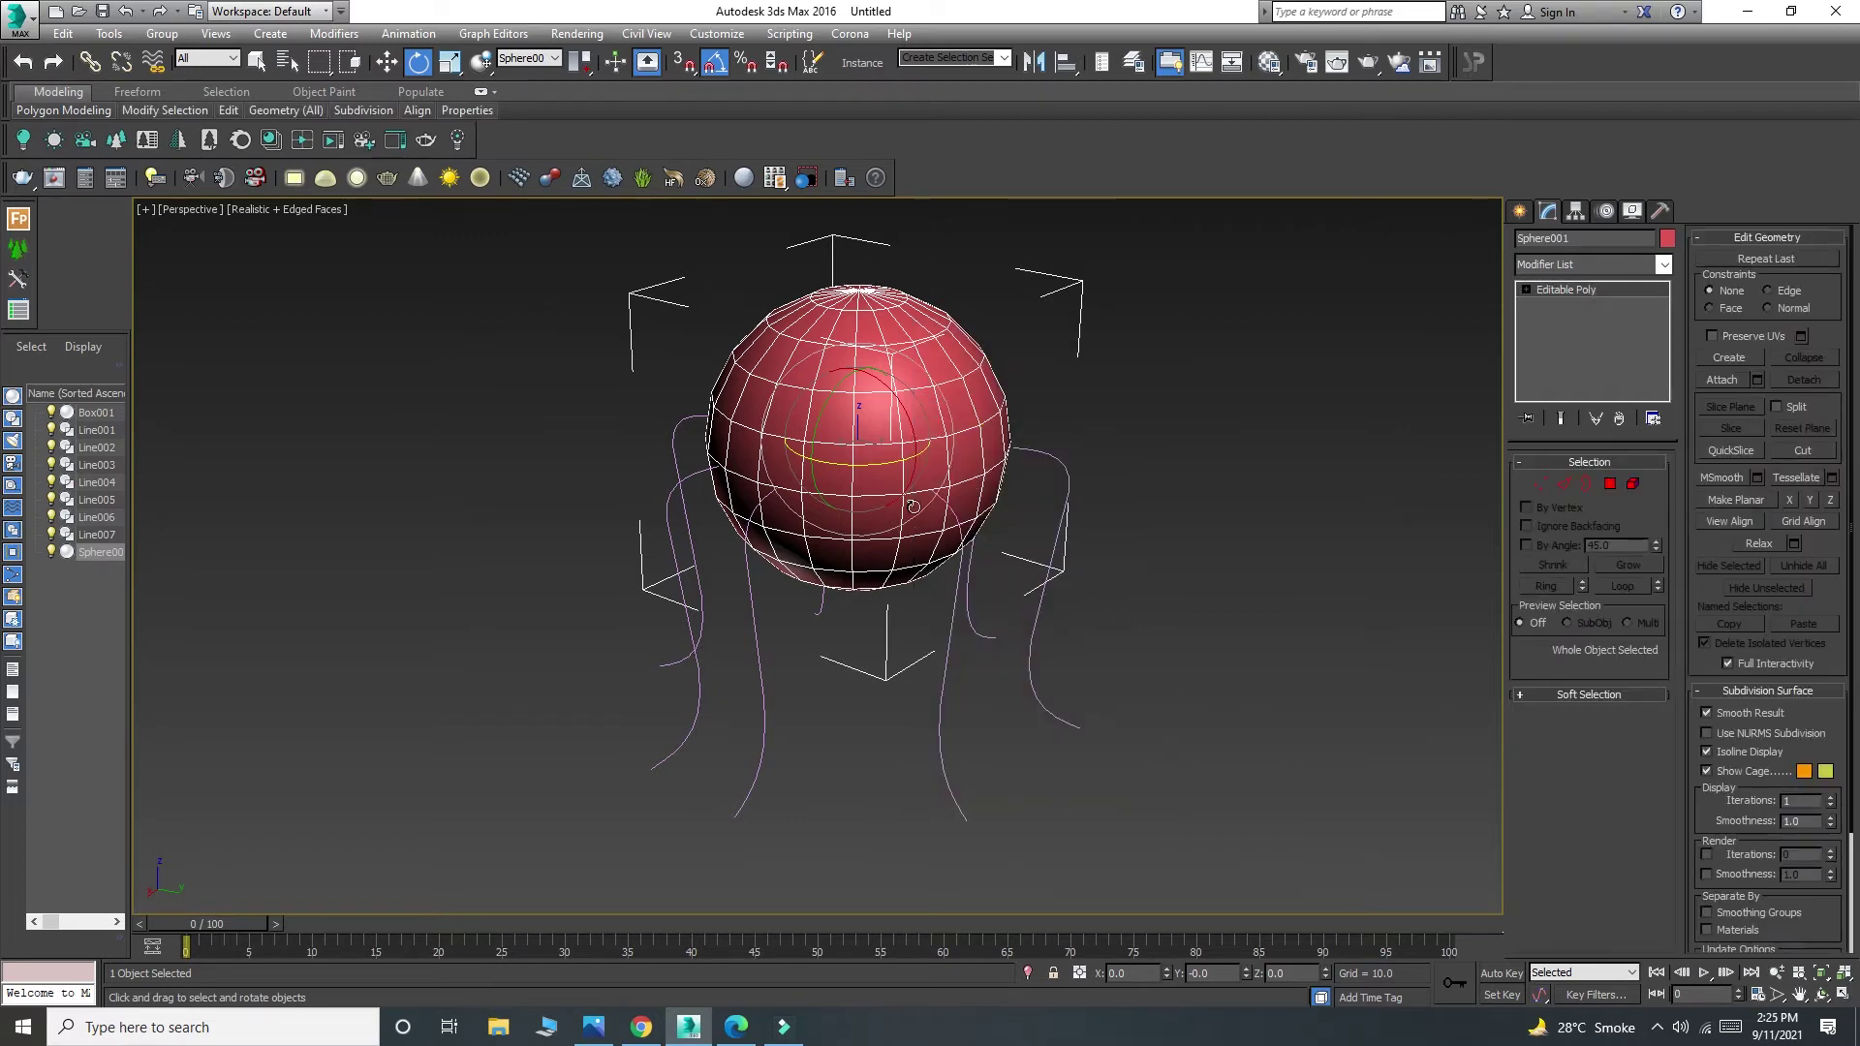
Select the sphere polygon just below the equator beside one curved line and extrude it along that line with Extrude Along Spline.
{"action": "scroll", "coordinate": [914, 506], "scroll_direction": "up", "scroll_amount": 3}
{"action": "left_click", "coordinate": [1610, 483]}
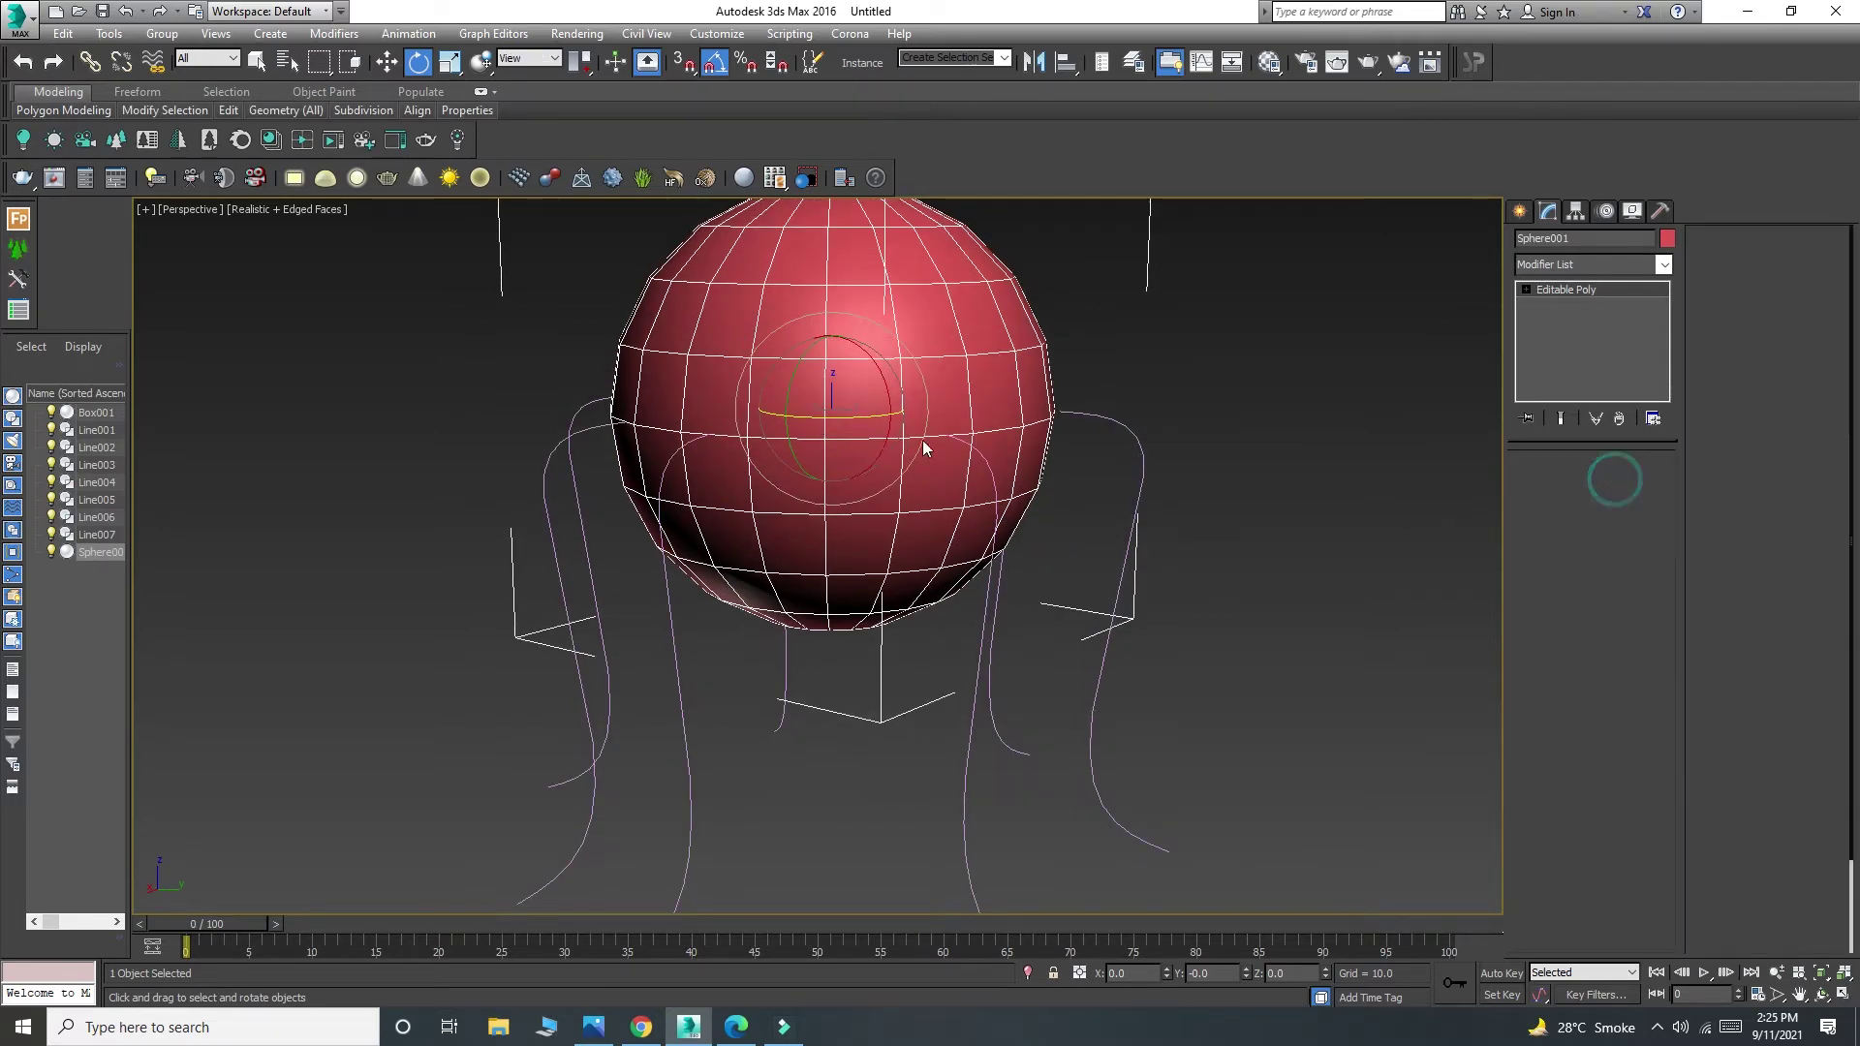
{"action": "left_click", "coordinate": [932, 461]}
{"action": "middle_click_drag", "start_coordinate": [1063, 543], "coordinate": [1015, 456]}
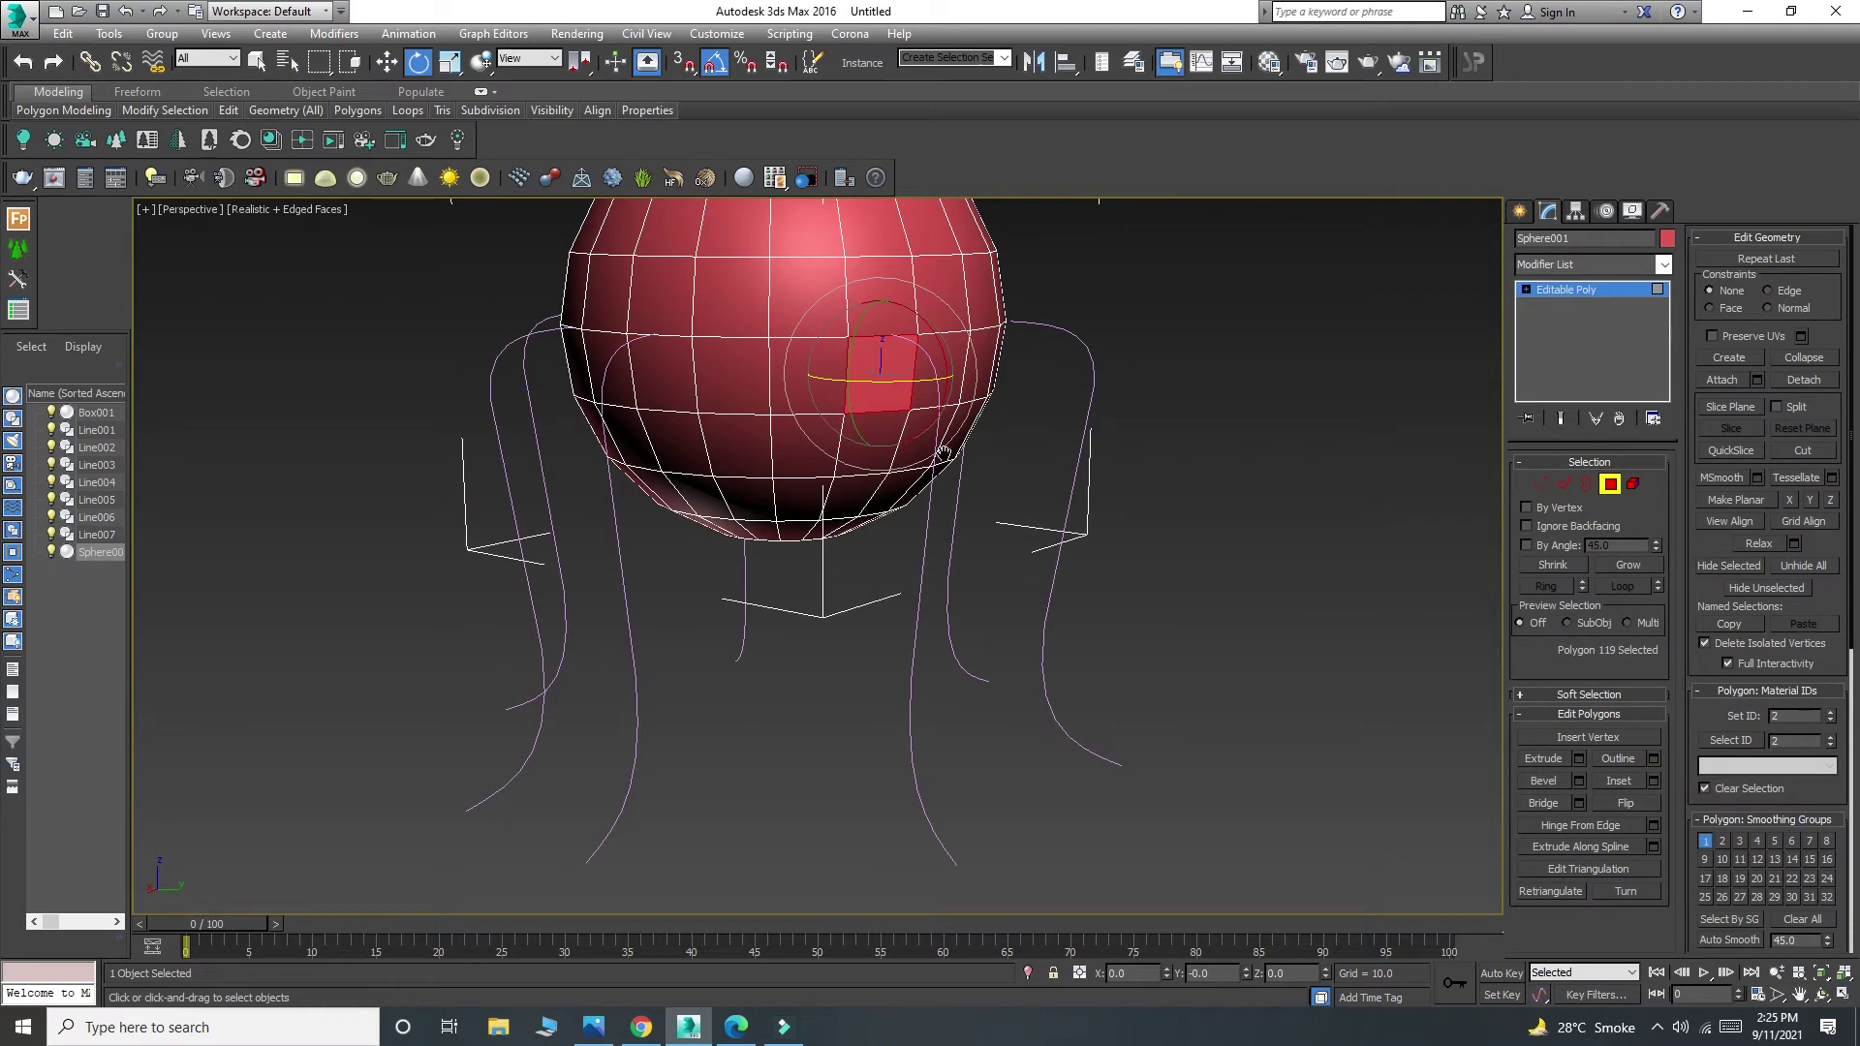
{"action": "scroll", "coordinate": [942, 455], "scroll_direction": "down", "scroll_amount": 2}
{"action": "middle_click_drag", "start_coordinate": [878, 382], "coordinate": [930, 543], "text": "alt"}
{"action": "scroll", "coordinate": [914, 456], "scroll_direction": "up", "scroll_amount": 2}
{"action": "scroll", "coordinate": [897, 503], "scroll_direction": "down", "scroll_amount": 2}
{"action": "scroll", "coordinate": [833, 436], "scroll_direction": "up", "scroll_amount": 2}
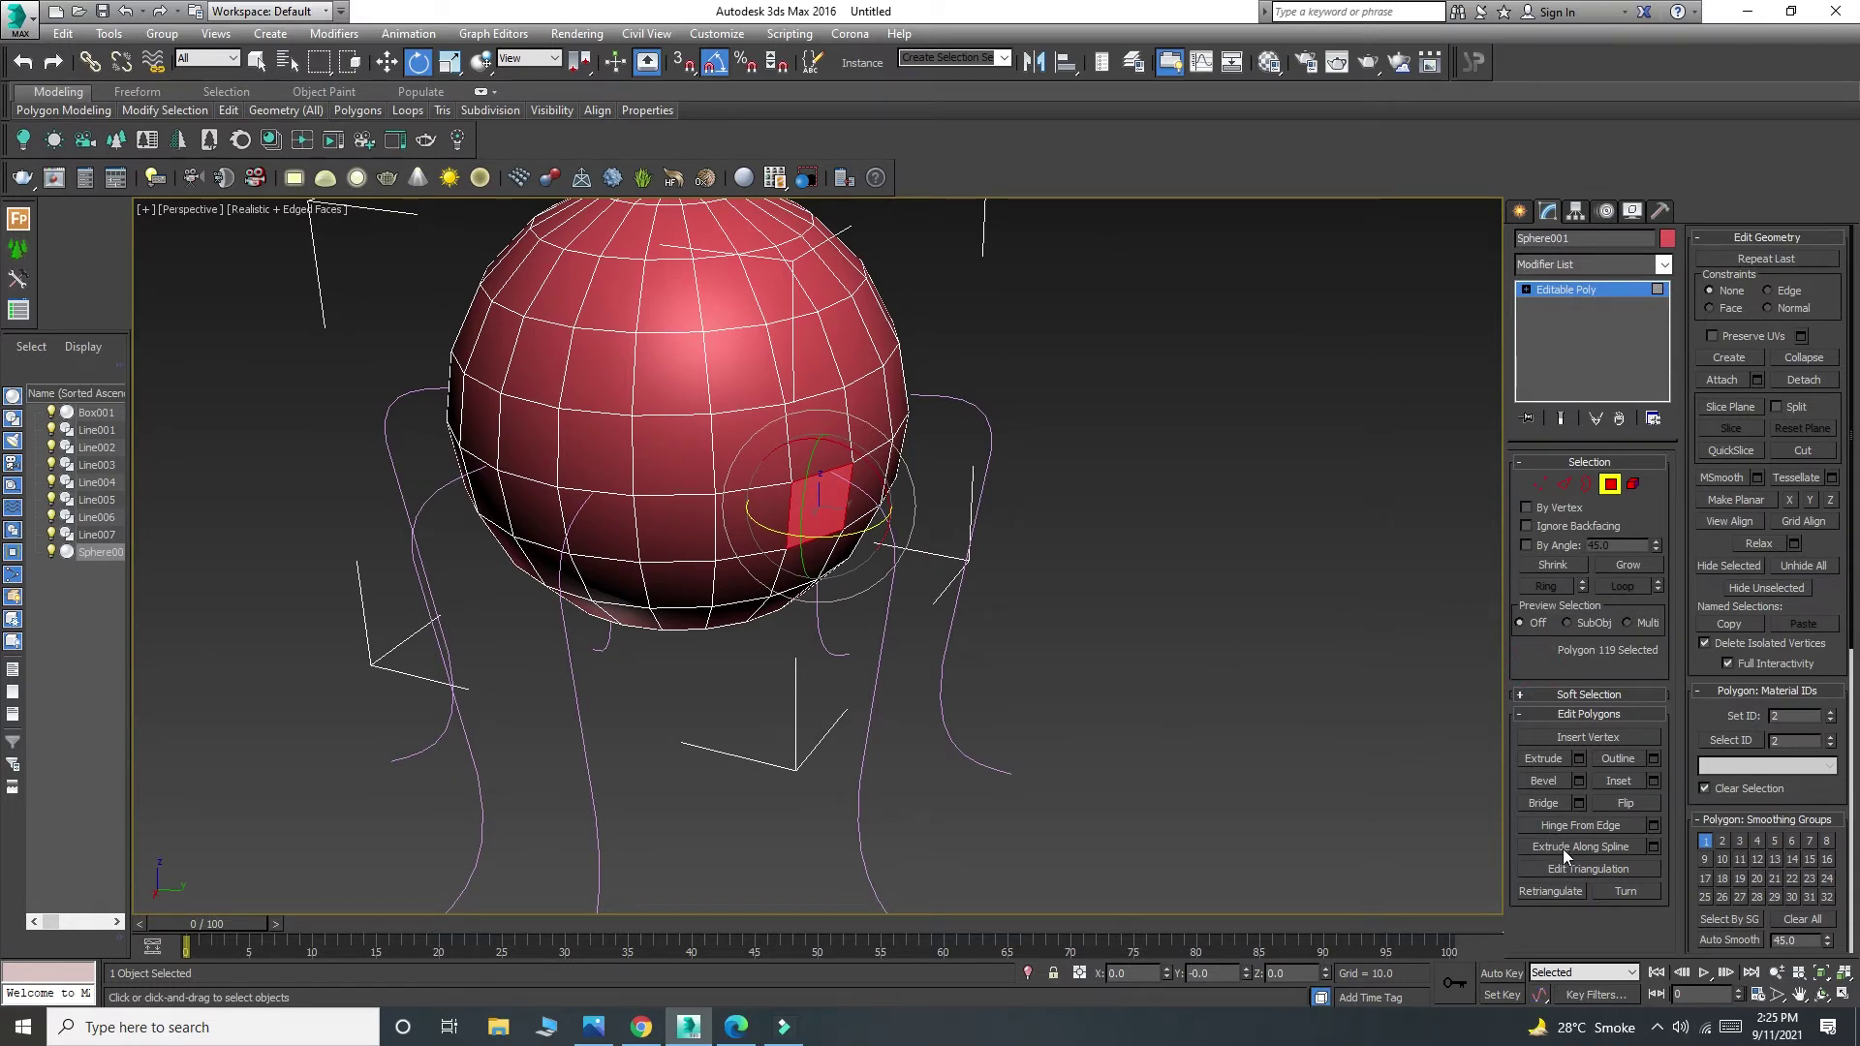
{"action": "left_click", "coordinate": [1654, 847]}
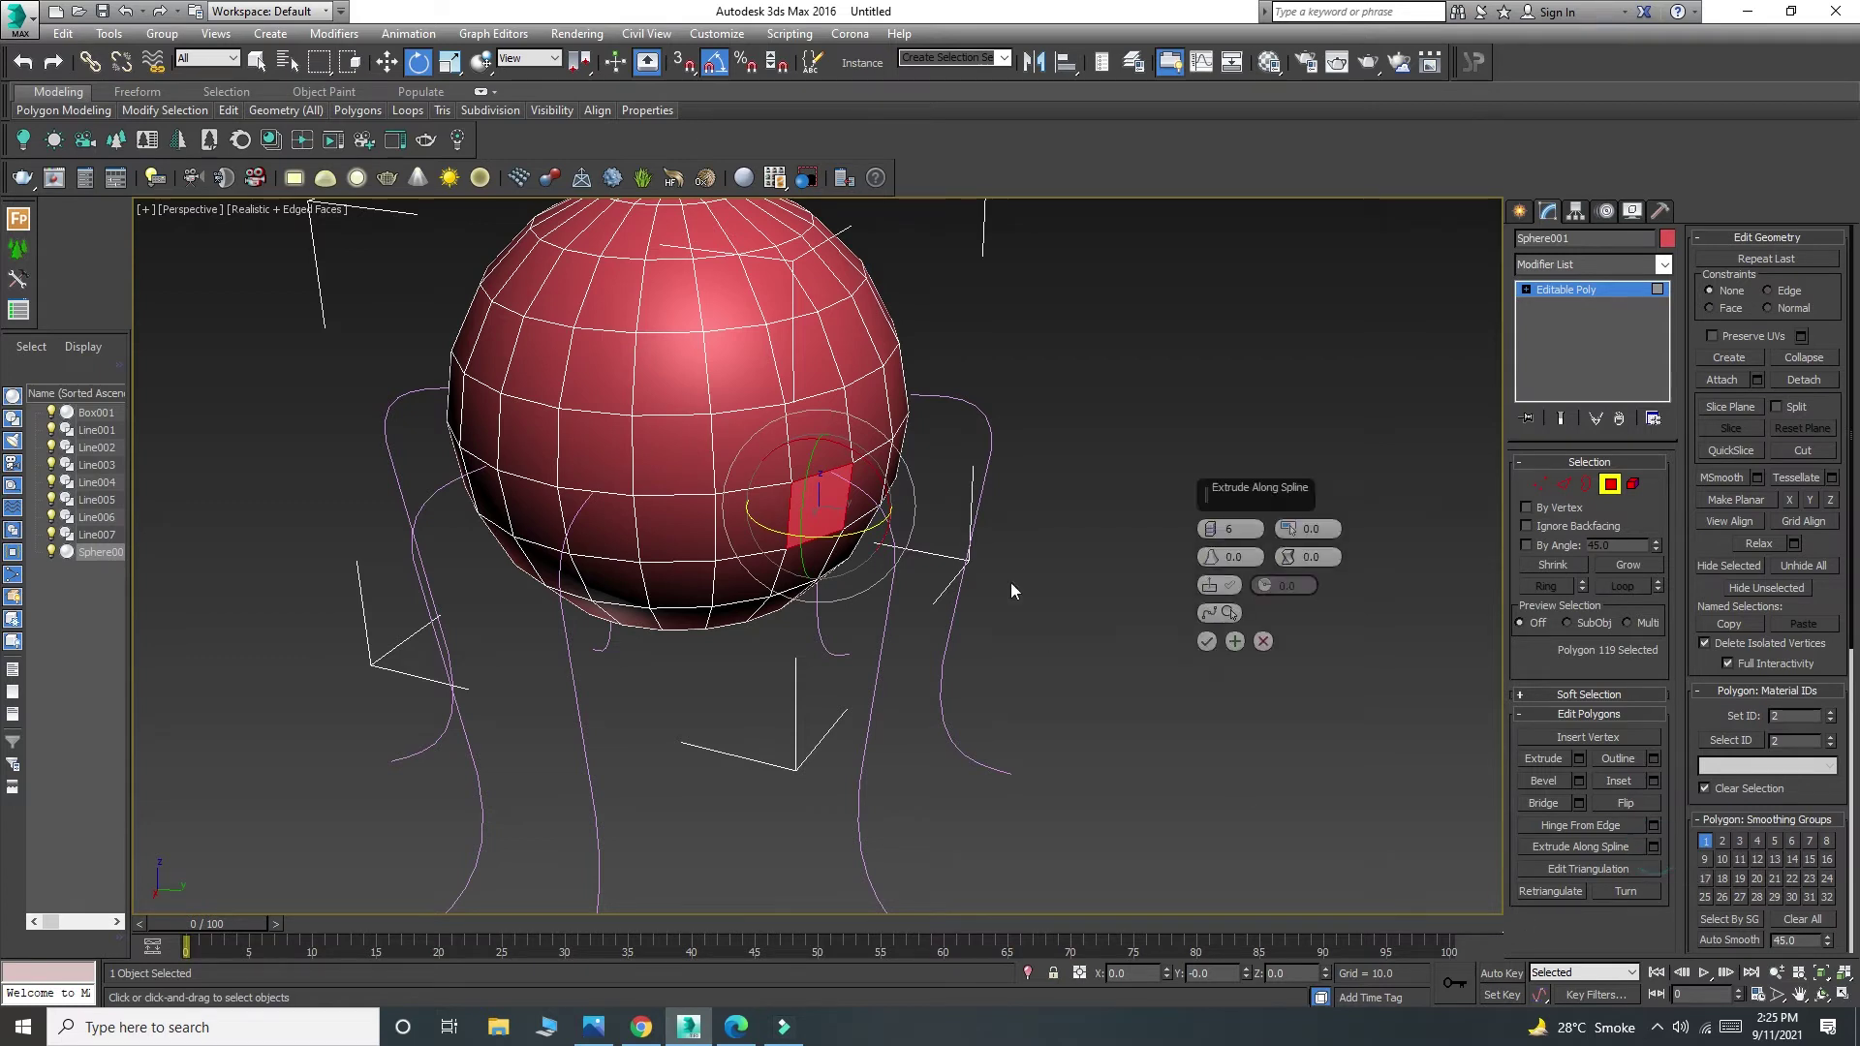
{"action": "left_click", "coordinate": [1229, 612]}
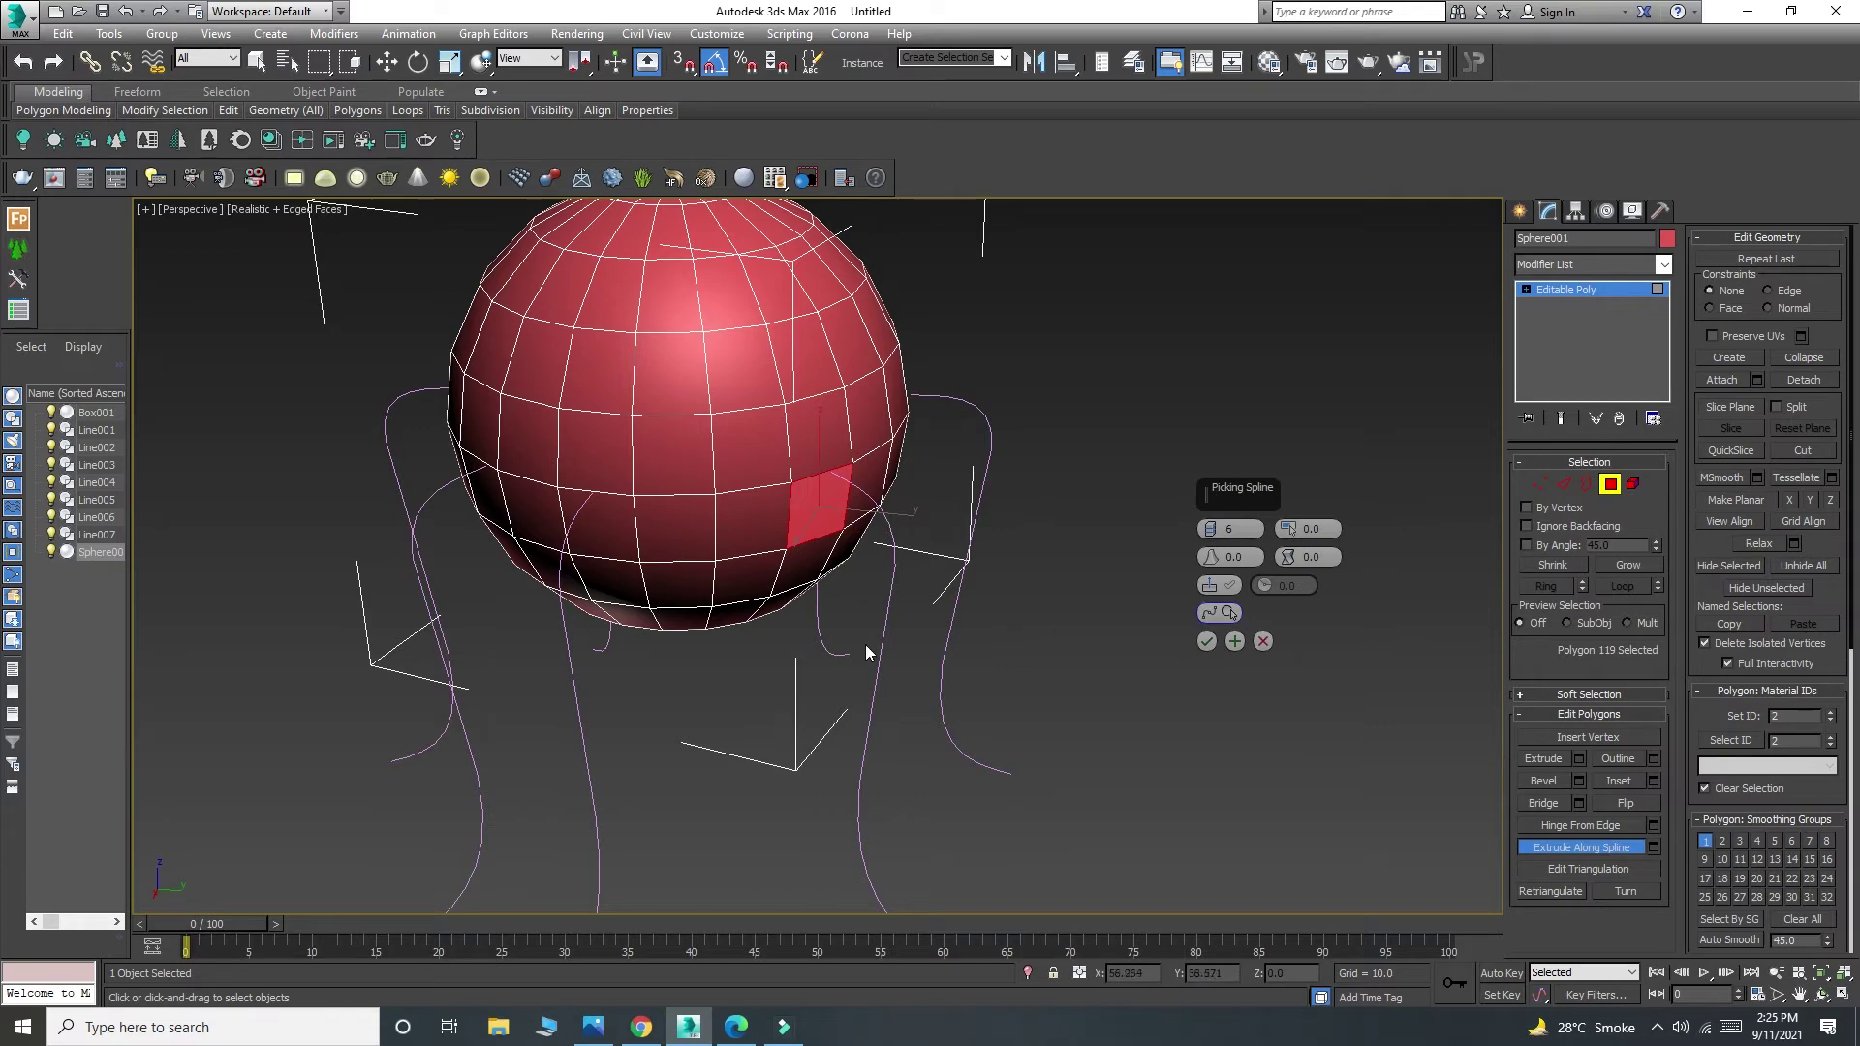
{"action": "middle_click_drag", "start_coordinate": [1050, 667], "coordinate": [1008, 682], "text": "alt"}
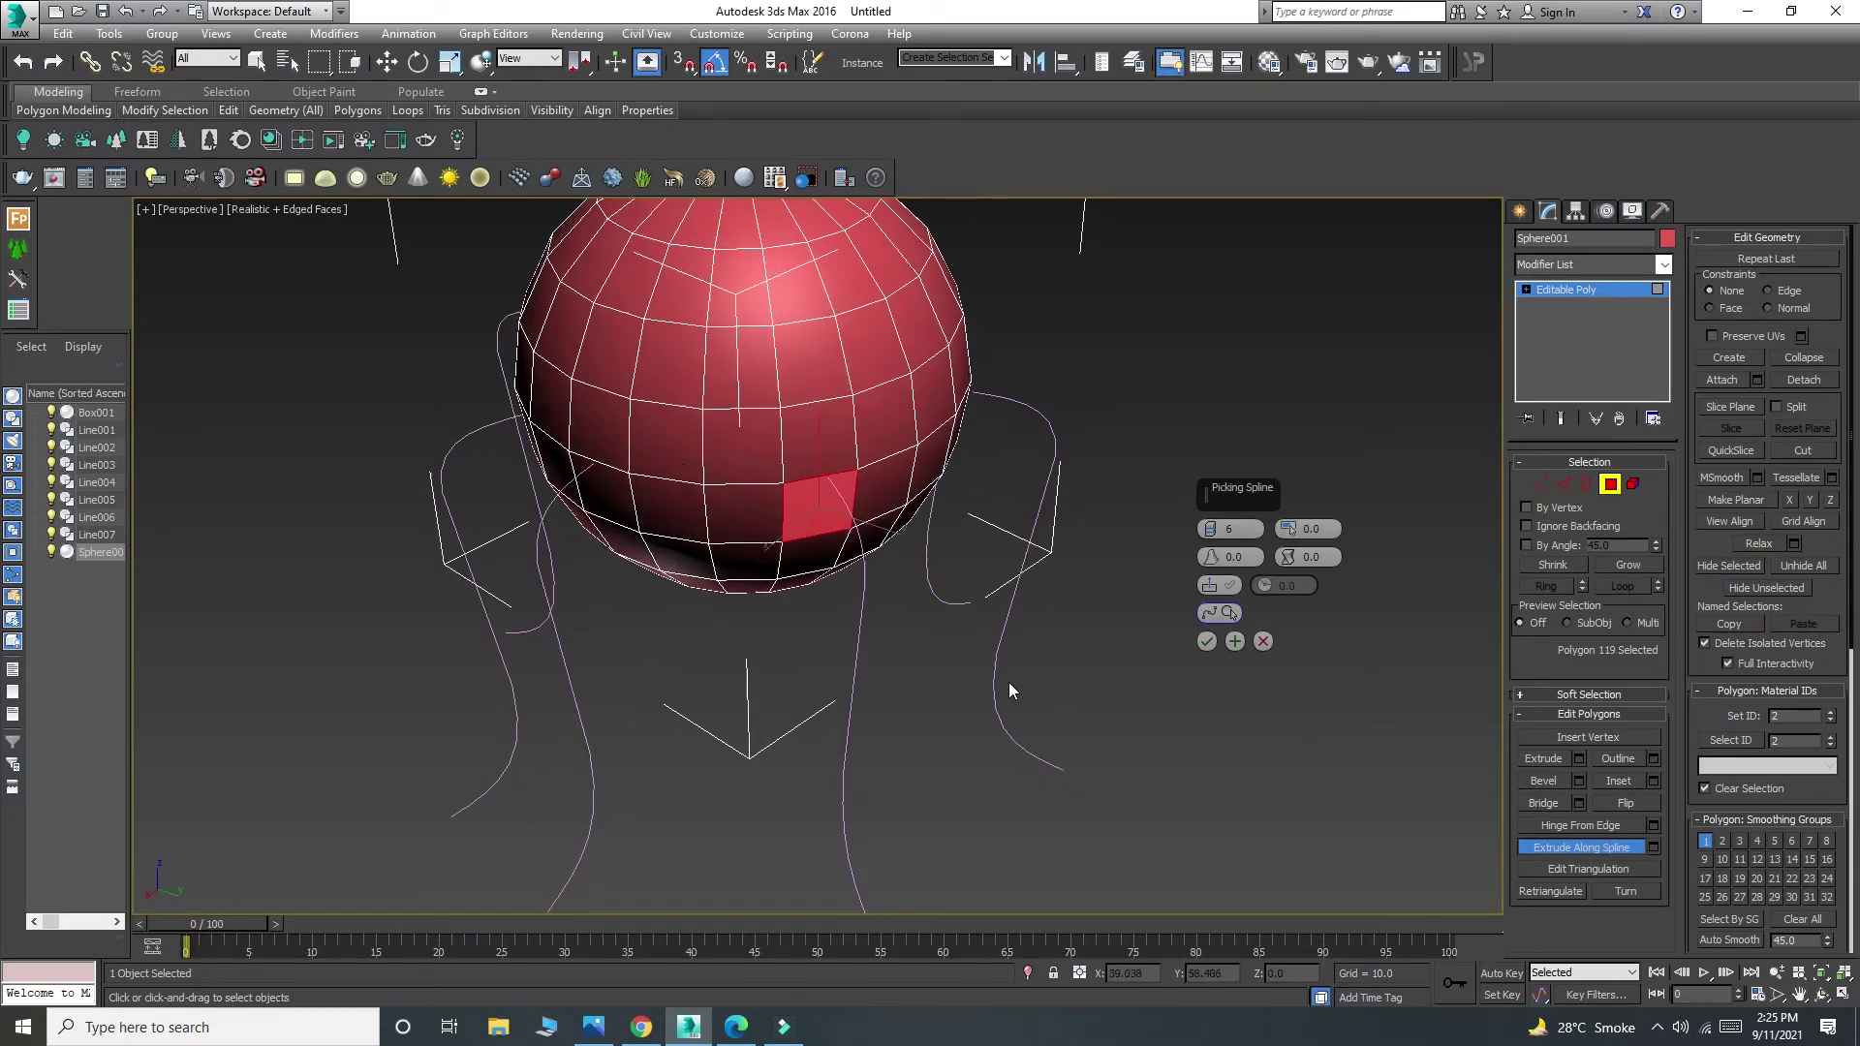
{"action": "left_click", "coordinate": [865, 602]}
{"action": "middle_click_drag", "start_coordinate": [986, 723], "coordinate": [1076, 591], "text": "alt"}
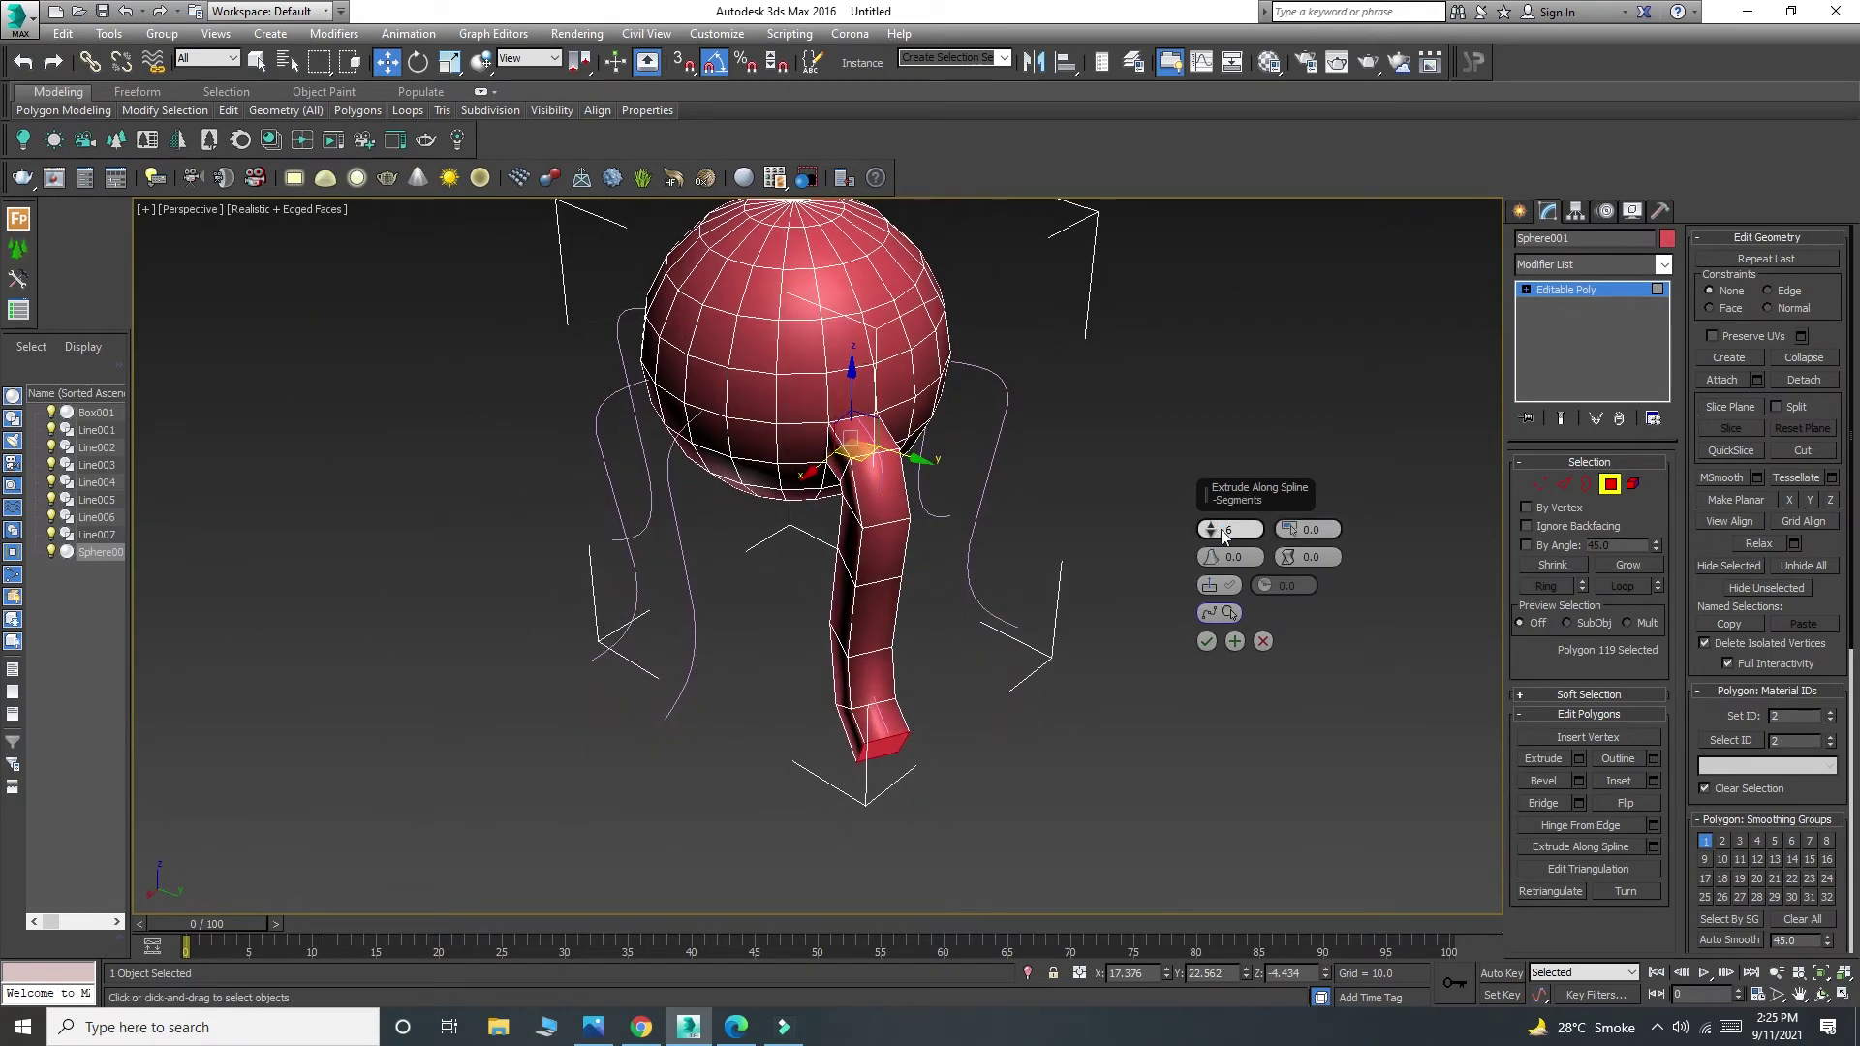
Set the first tentacle's extrusion to 11 segments with a taper amount of -1.0 and apply it.
{"action": "left_click_drag", "start_coordinate": [1212, 532], "coordinate": [1220, 501]}
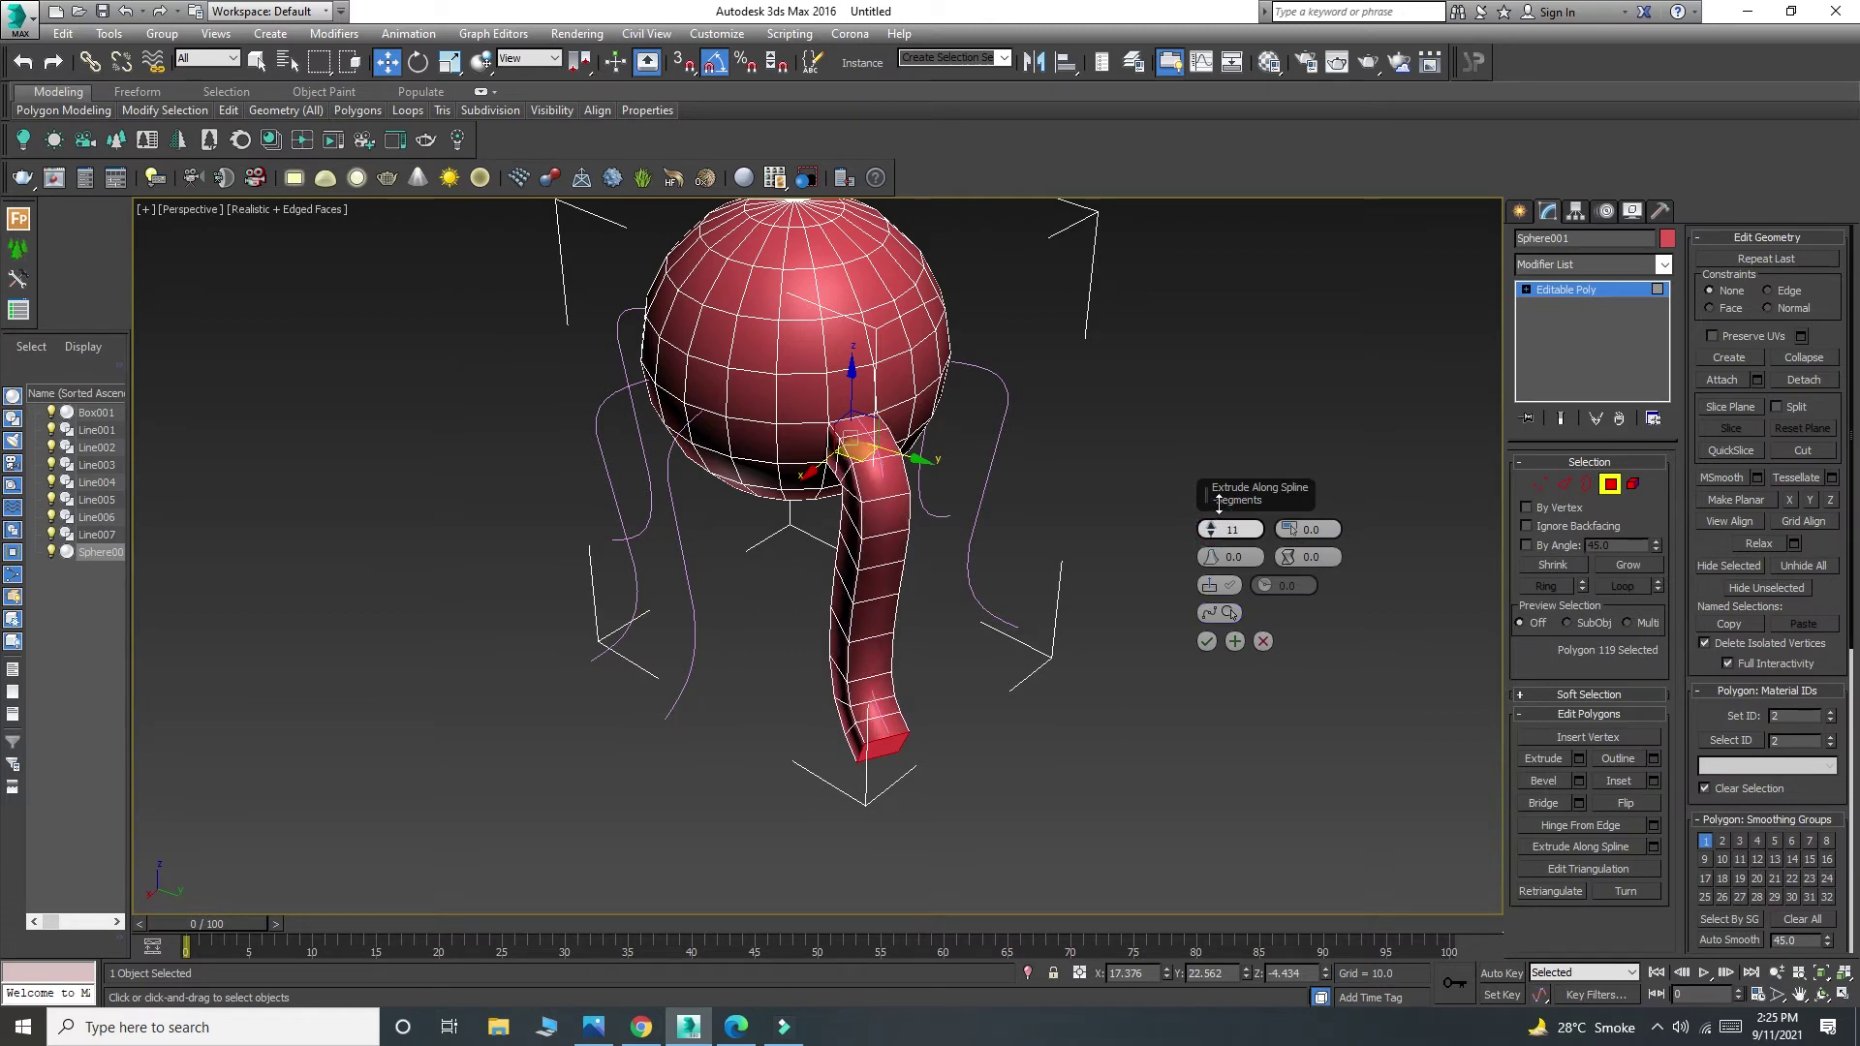
{"action": "left_click_drag", "start_coordinate": [1290, 560], "coordinate": [1300, 526]}
{"action": "right_click", "coordinate": [1288, 555]}
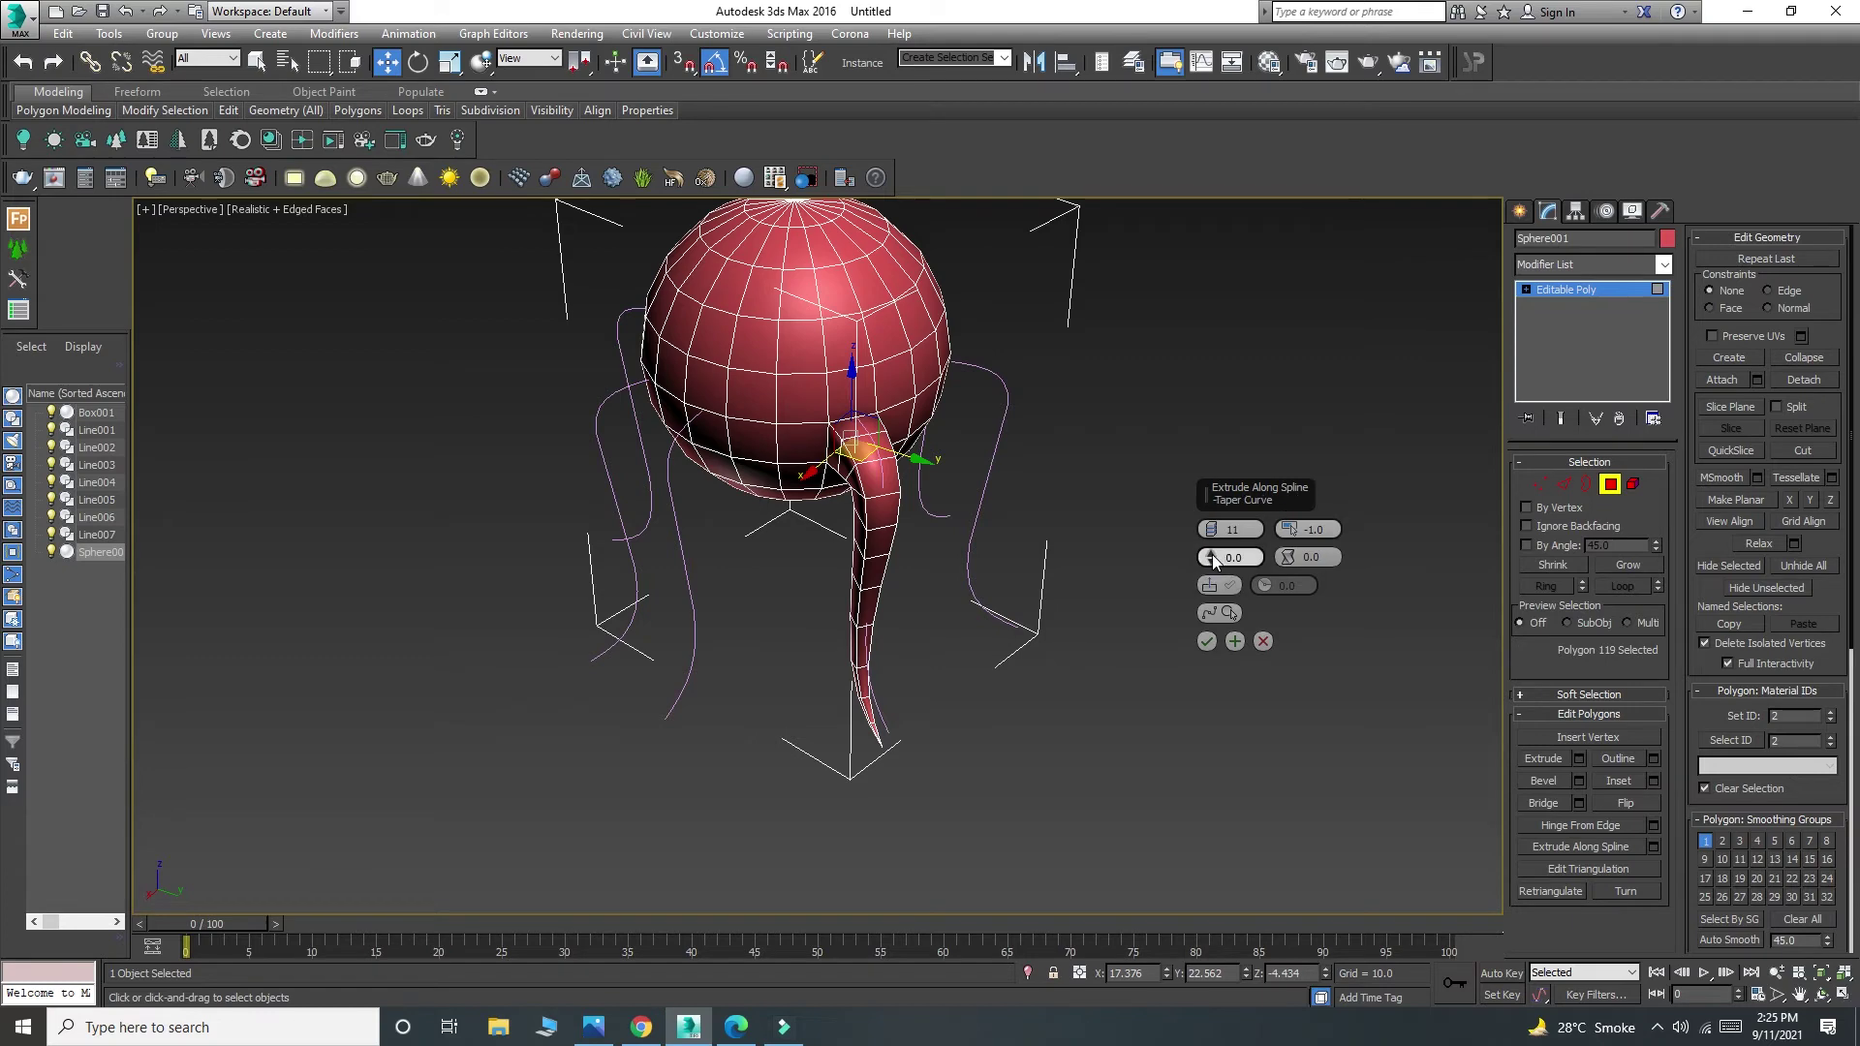
{"action": "middle_click_drag", "start_coordinate": [973, 569], "coordinate": [877, 620], "text": "alt"}
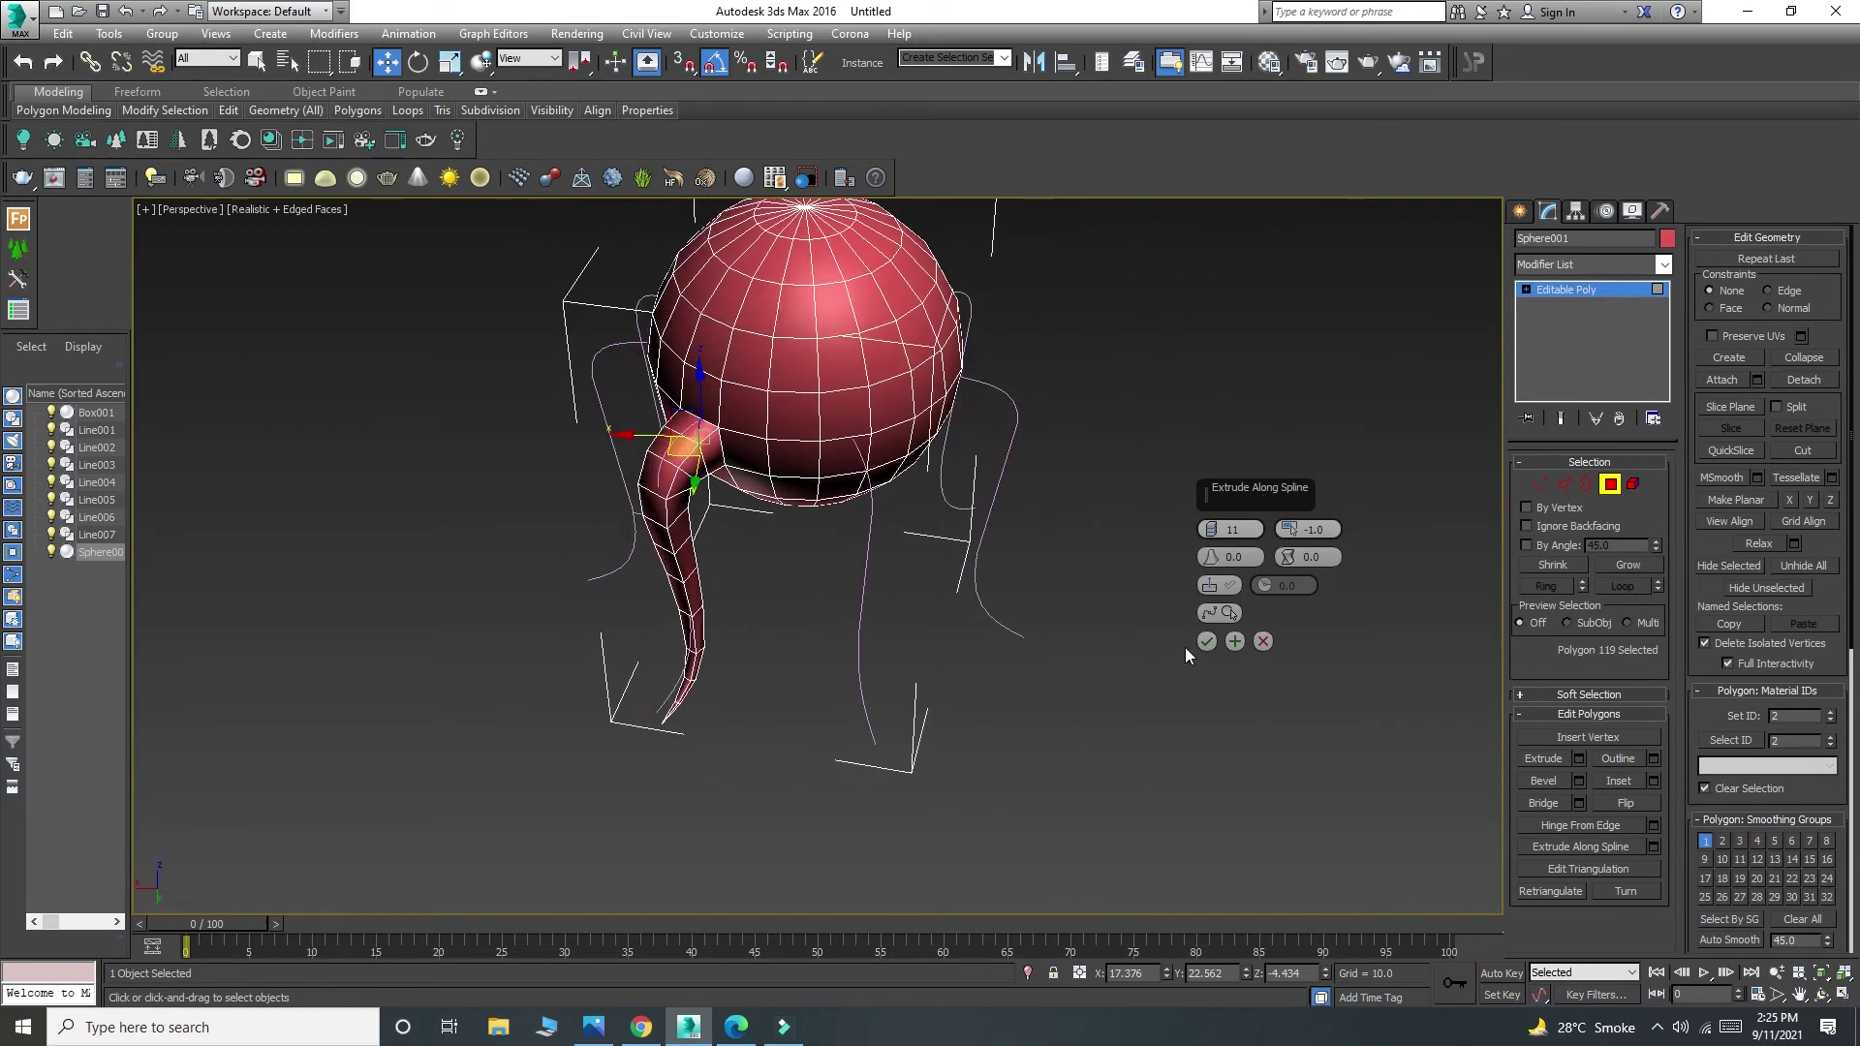
{"action": "left_click", "coordinate": [1234, 642]}
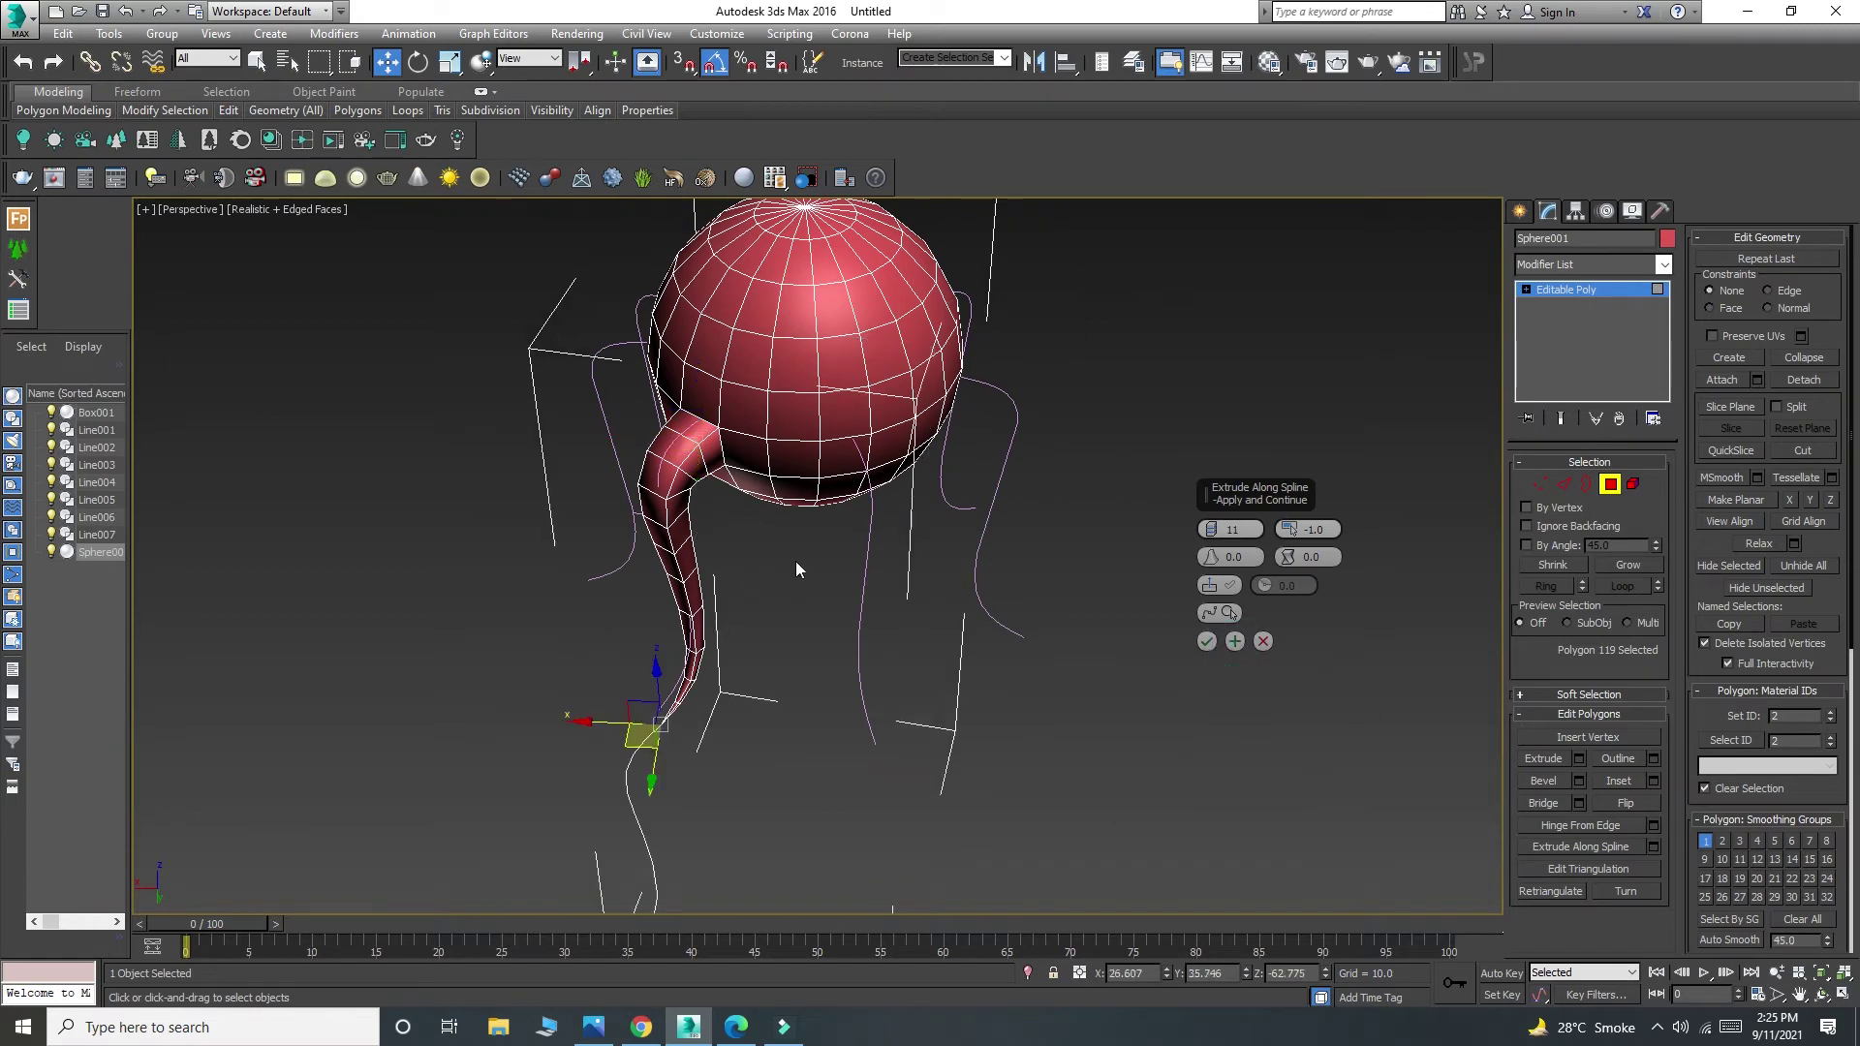
Extrude a second tapered tentacle from the lower sphere polygon beside the next curve, using that curve as the spline, and apply it.
{"action": "left_click", "coordinate": [850, 456]}
{"action": "middle_click_drag", "start_coordinate": [926, 527], "coordinate": [1066, 572], "text": "alt"}
{"action": "left_click", "coordinate": [1228, 614]}
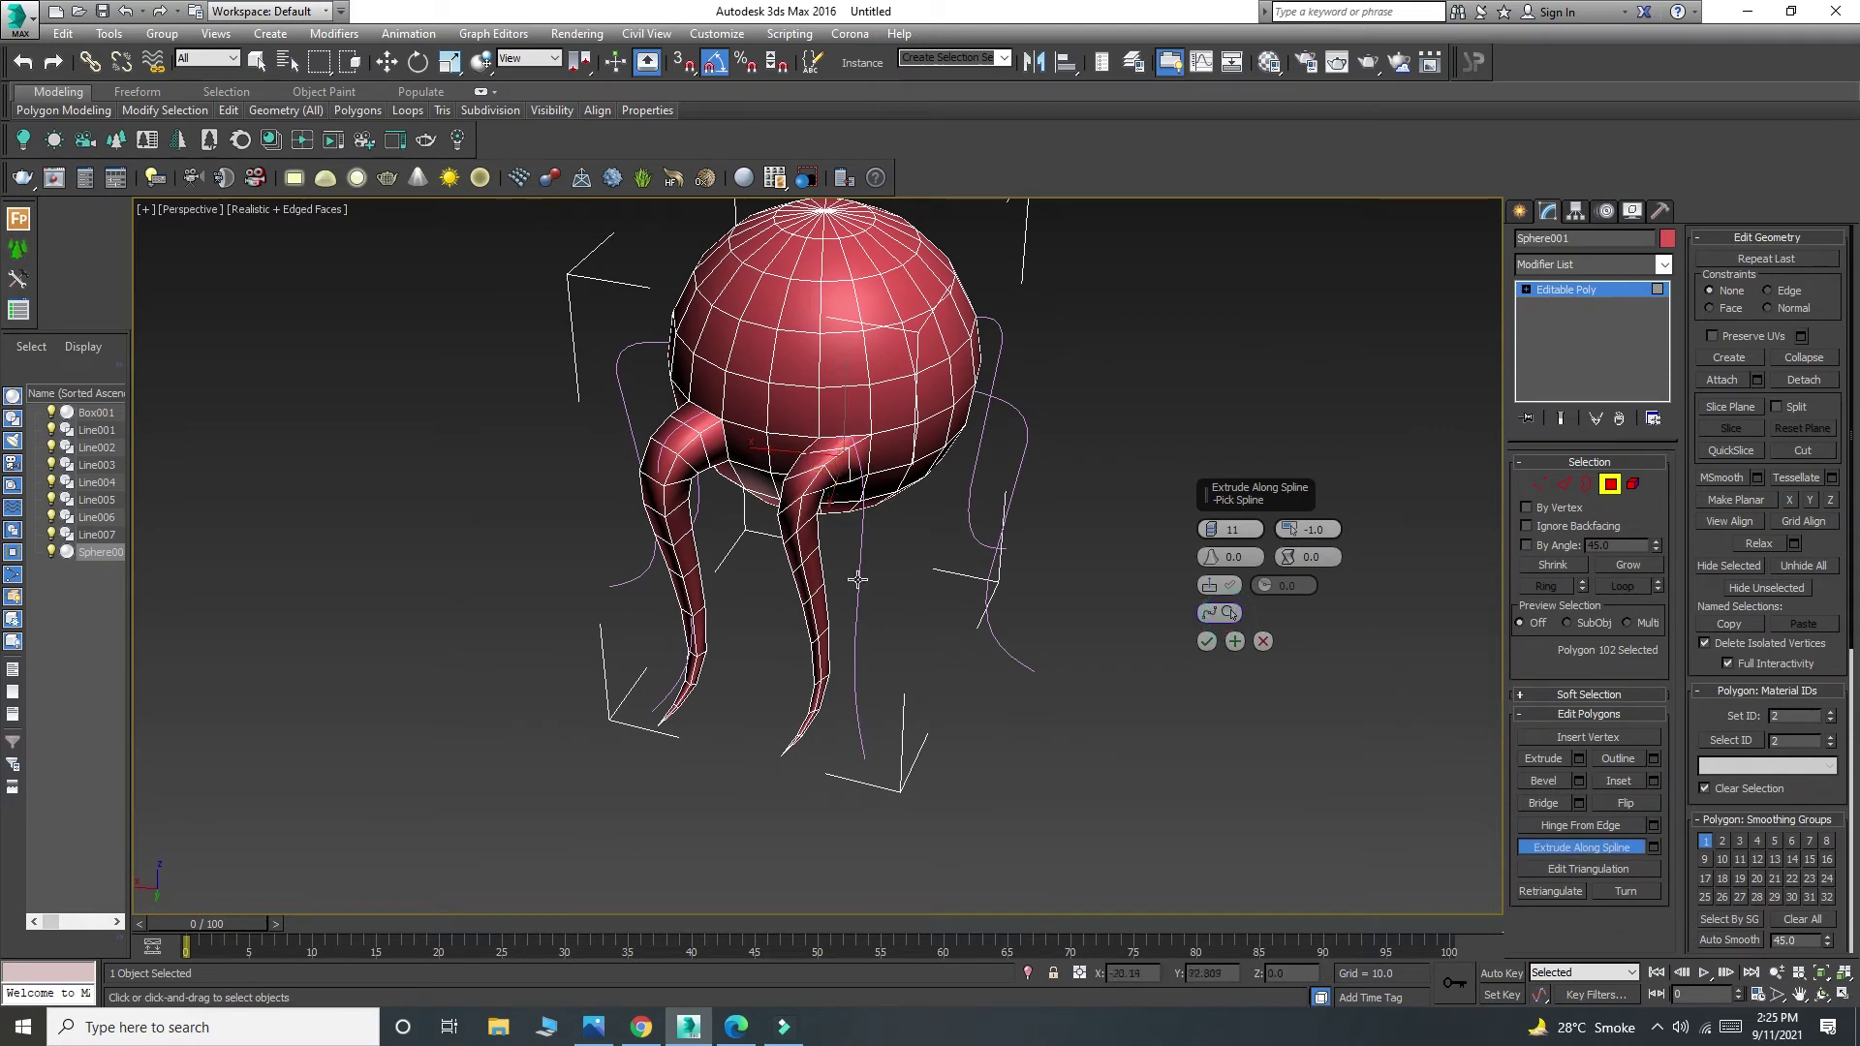
{"action": "left_click", "coordinate": [859, 552]}
{"action": "middle_click_drag", "start_coordinate": [930, 578], "coordinate": [1161, 603], "text": "alt"}
{"action": "left_click", "coordinate": [1235, 642]}
Select the polygon at the third curve around the sphere, extrude it along that curve and apply the third tentacle.
{"action": "middle_click_drag", "start_coordinate": [853, 596], "coordinate": [939, 593], "text": "alt"}
{"action": "left_click", "coordinate": [840, 531]}
{"action": "left_click", "coordinate": [1222, 613]}
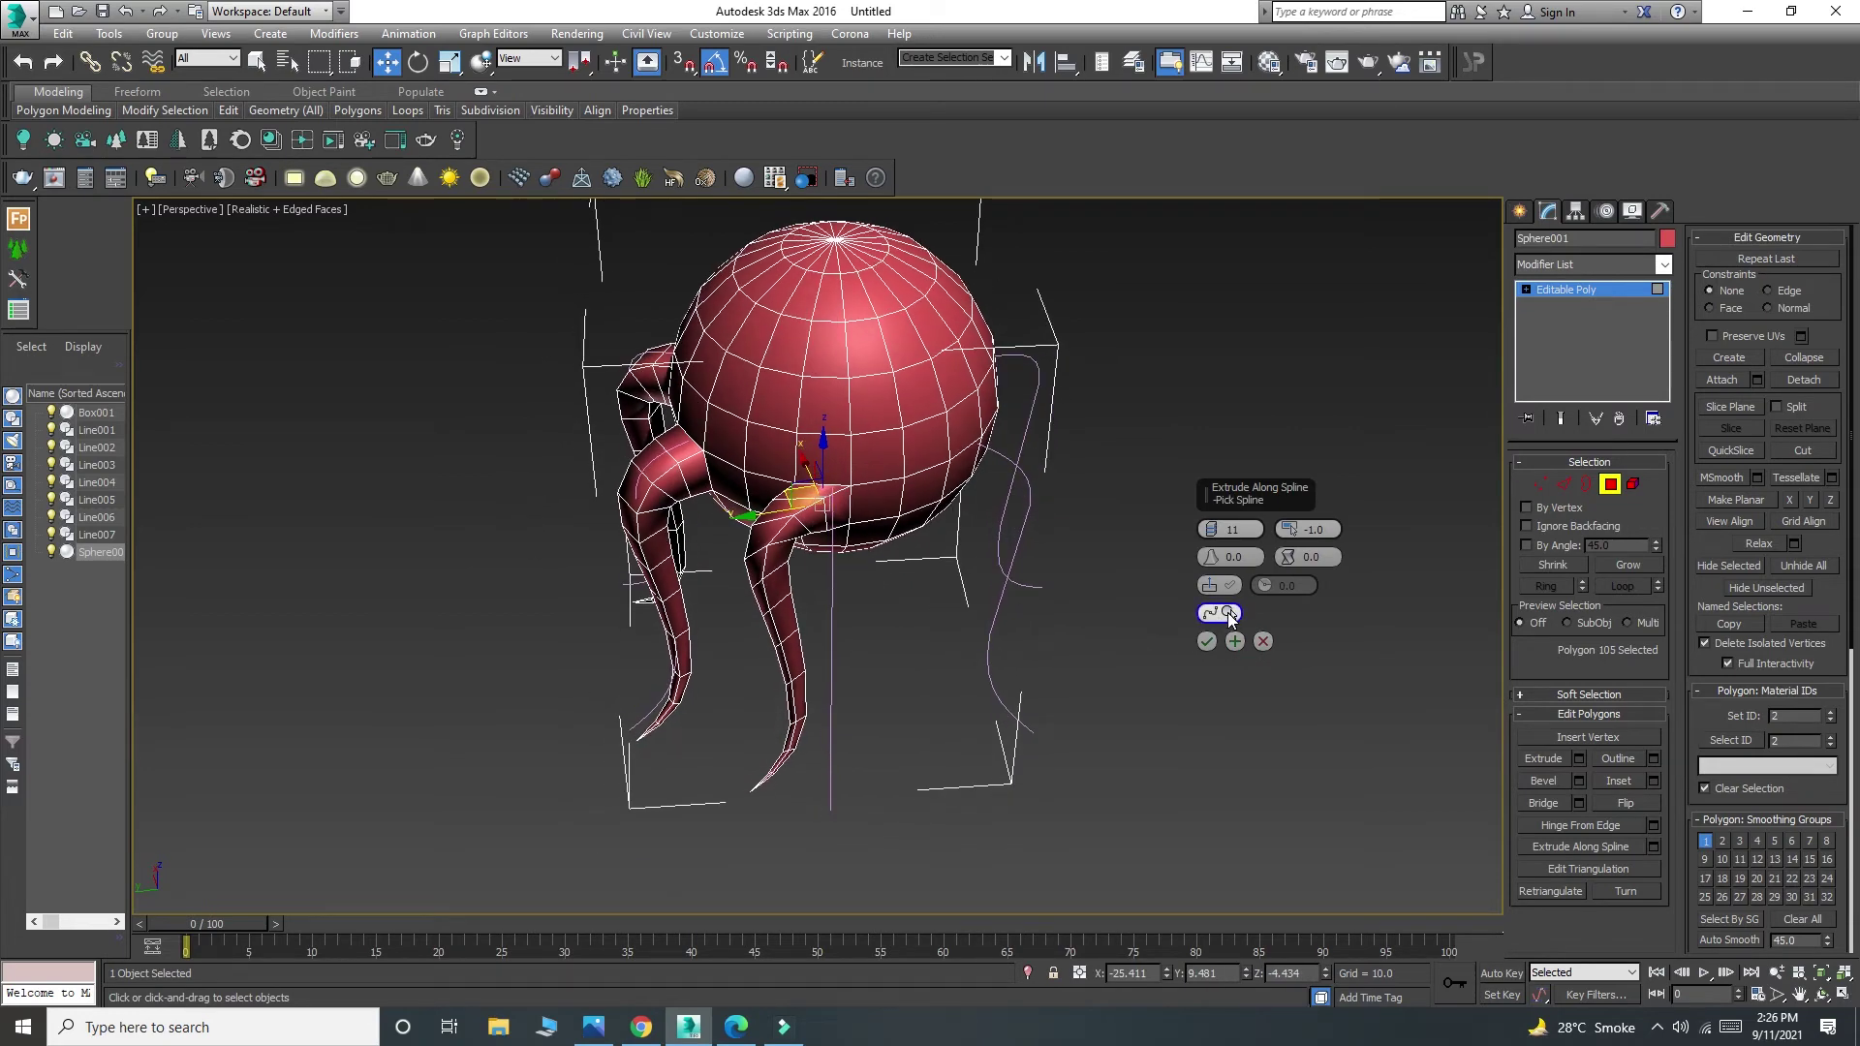
{"action": "left_click", "coordinate": [831, 610]}
{"action": "middle_click_drag", "start_coordinate": [831, 610], "coordinate": [993, 620], "text": "alt"}
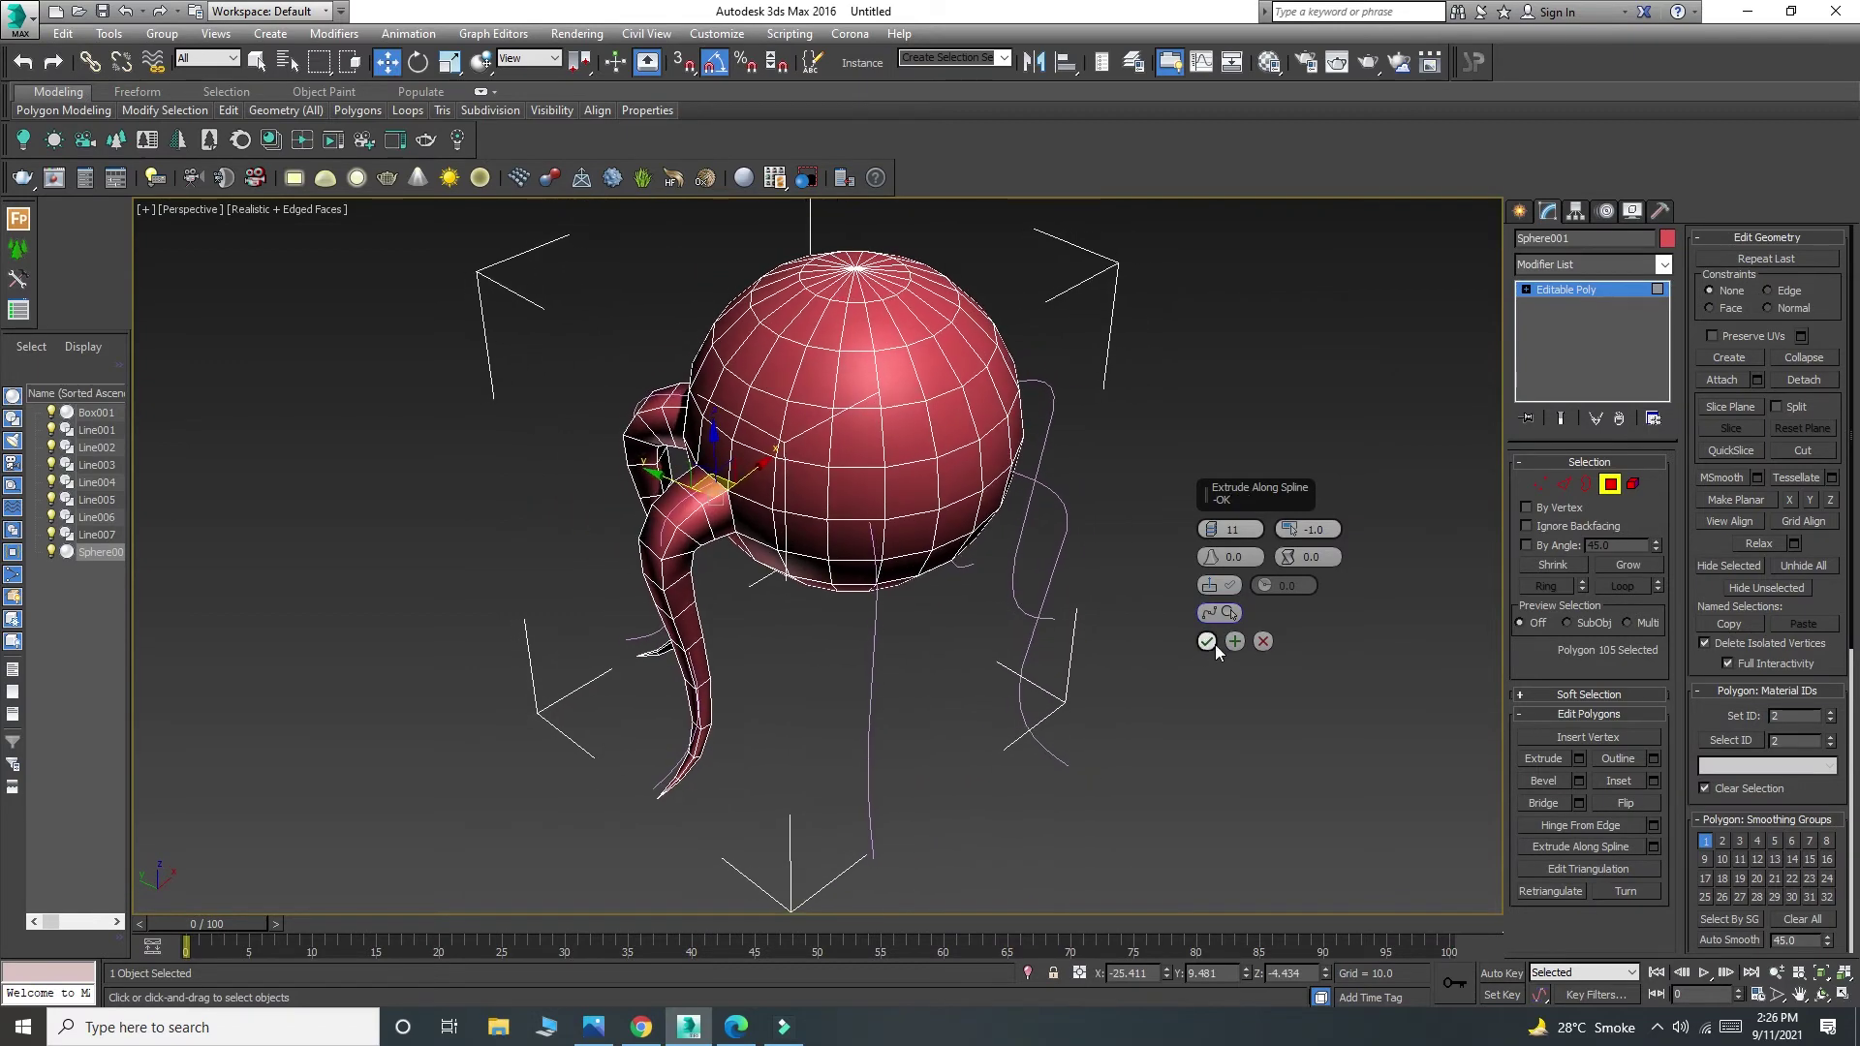
{"action": "left_click", "coordinate": [1235, 642]}
Extrude the fourth tentacle from the polygon in the same row along its neighbouring curve and apply it.
{"action": "left_click", "coordinate": [864, 534]}
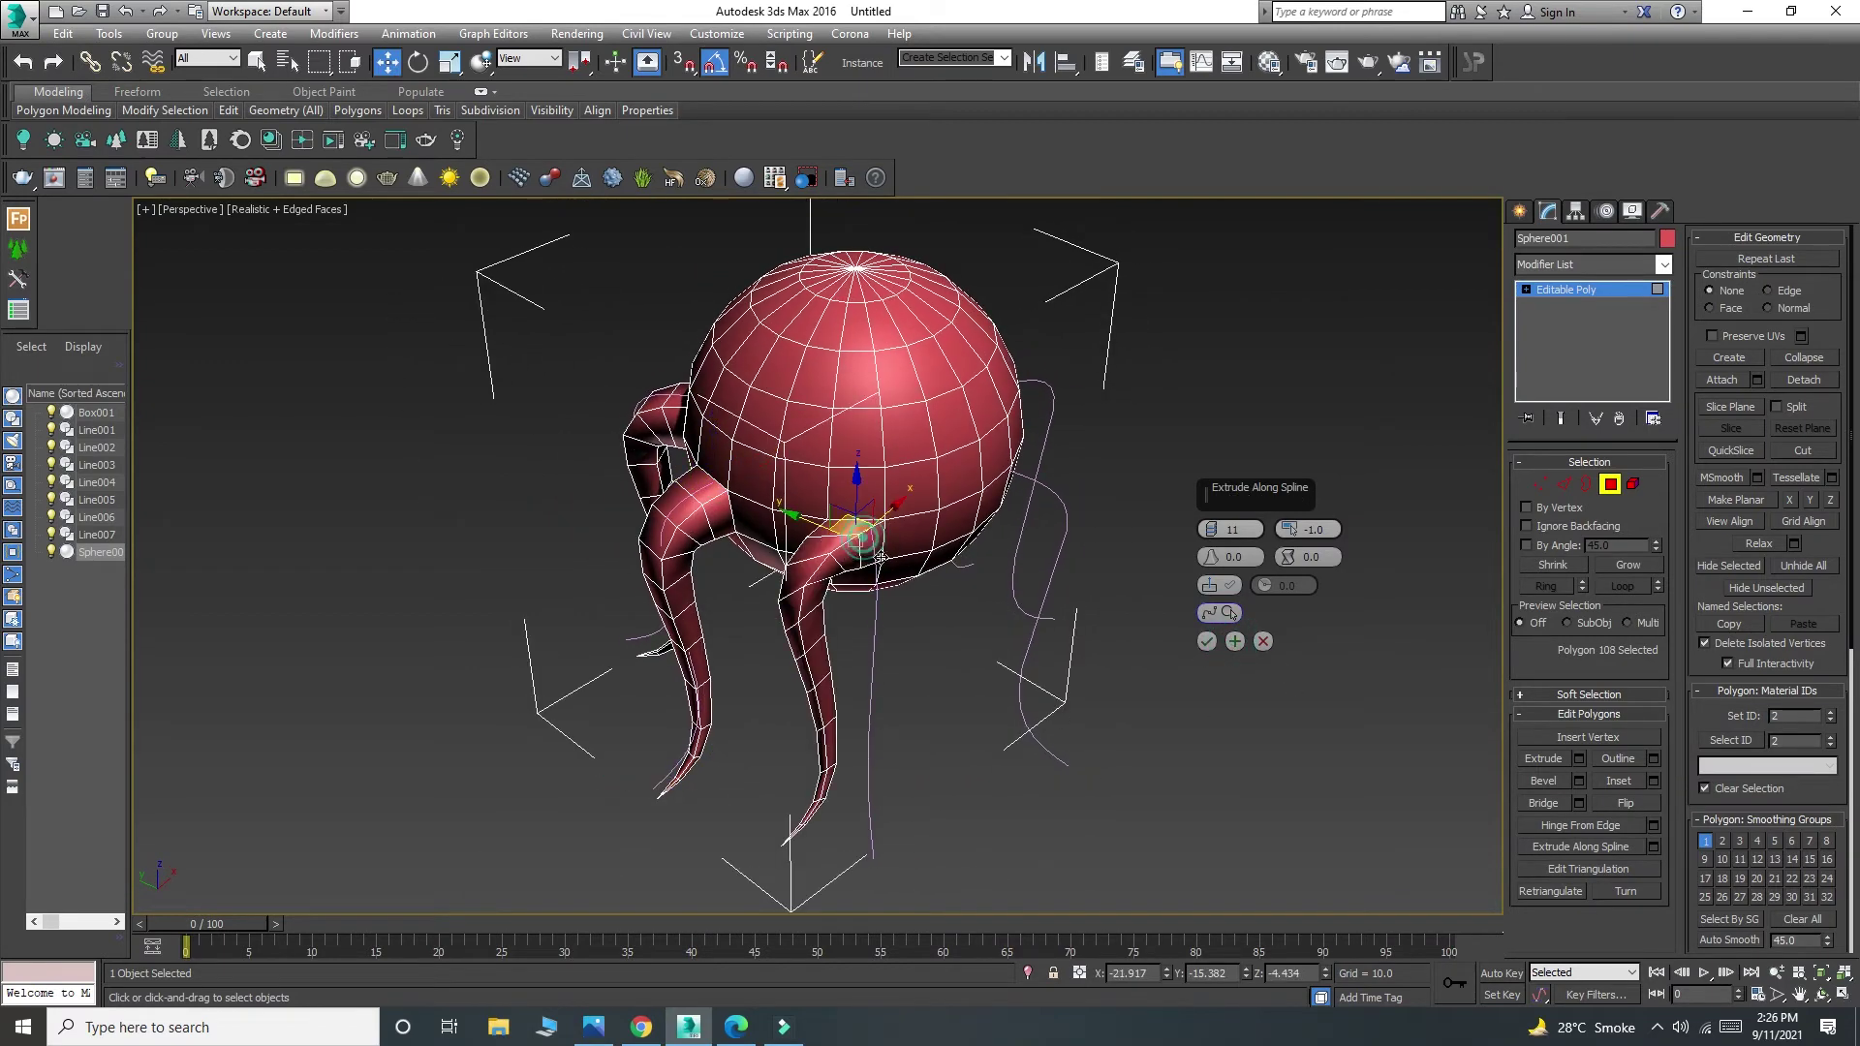
{"action": "middle_click_drag", "start_coordinate": [878, 613], "coordinate": [936, 635], "text": "alt"}
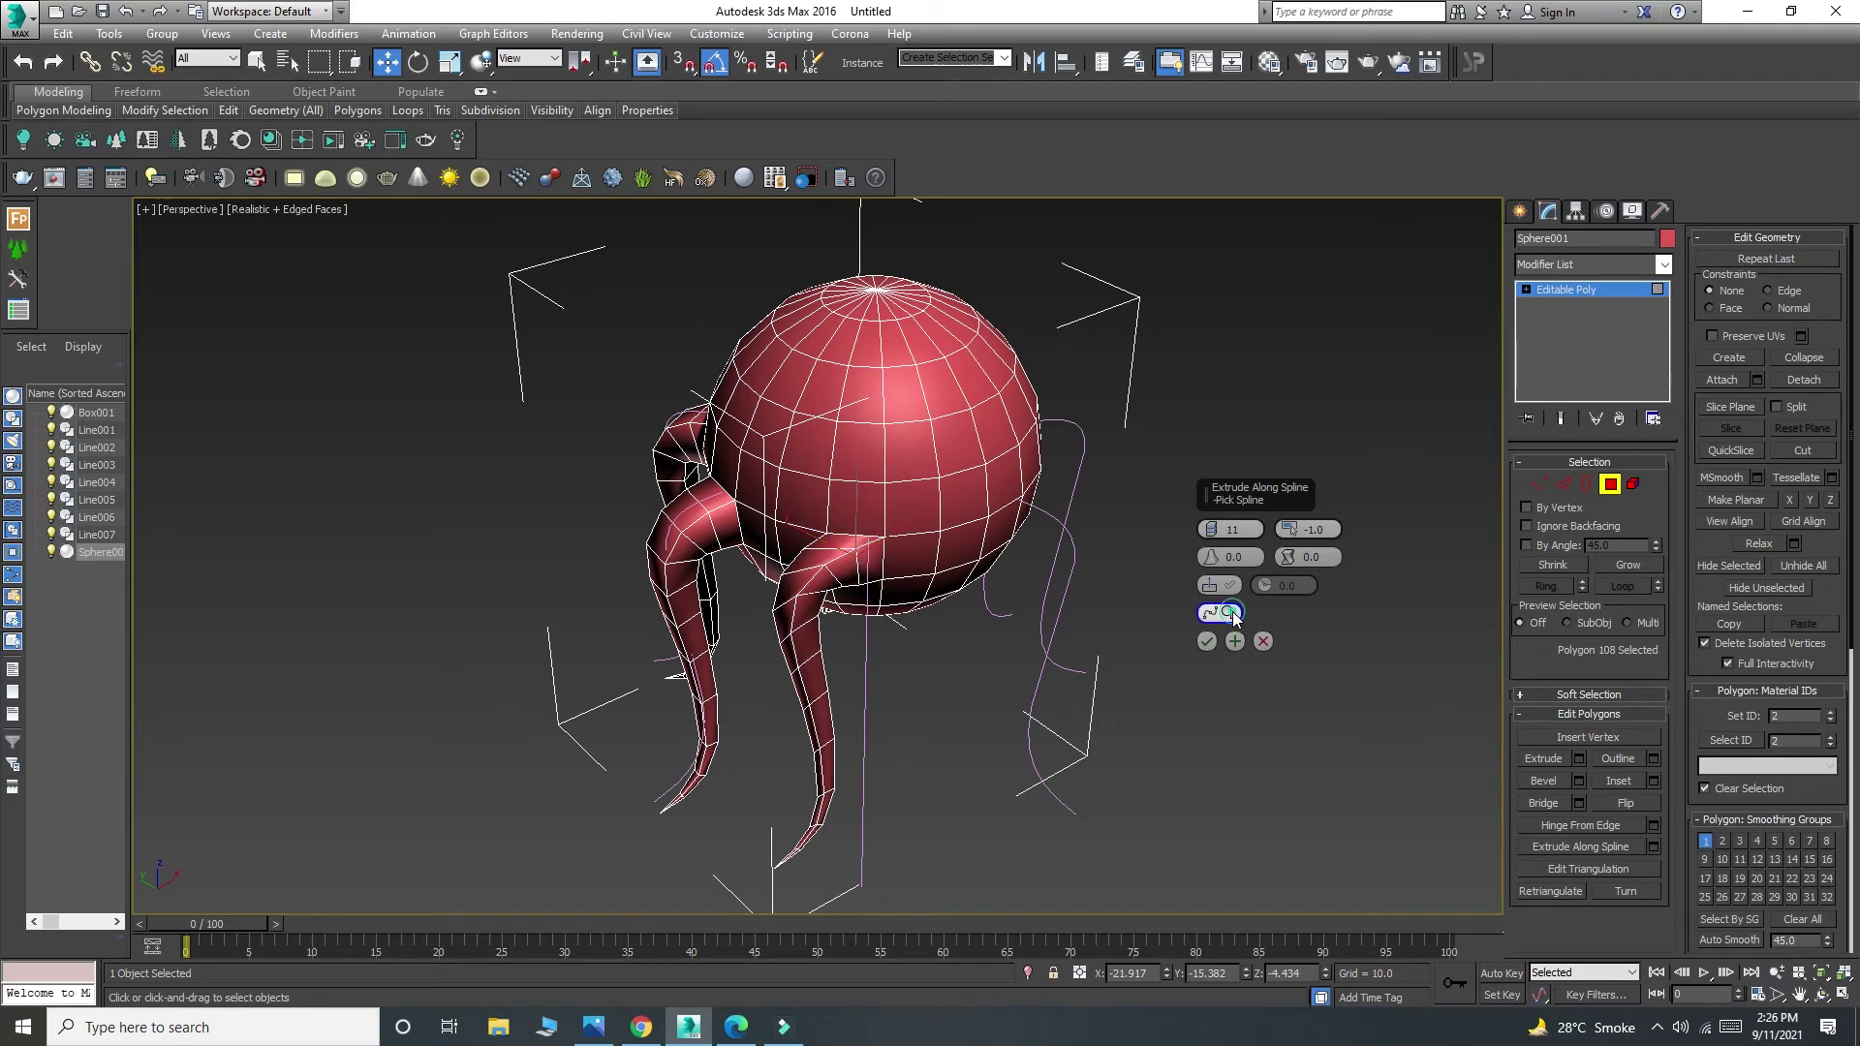
{"action": "left_click", "coordinate": [1233, 613]}
{"action": "left_click", "coordinate": [860, 659]}
{"action": "middle_click_drag", "start_coordinate": [985, 667], "coordinate": [1080, 658], "text": "alt"}
{"action": "left_click", "coordinate": [1235, 642]}
Select the lower polygon at the fifth curve and extrude it along that curve as the fifth tentacle.
{"action": "left_click", "coordinate": [800, 527]}
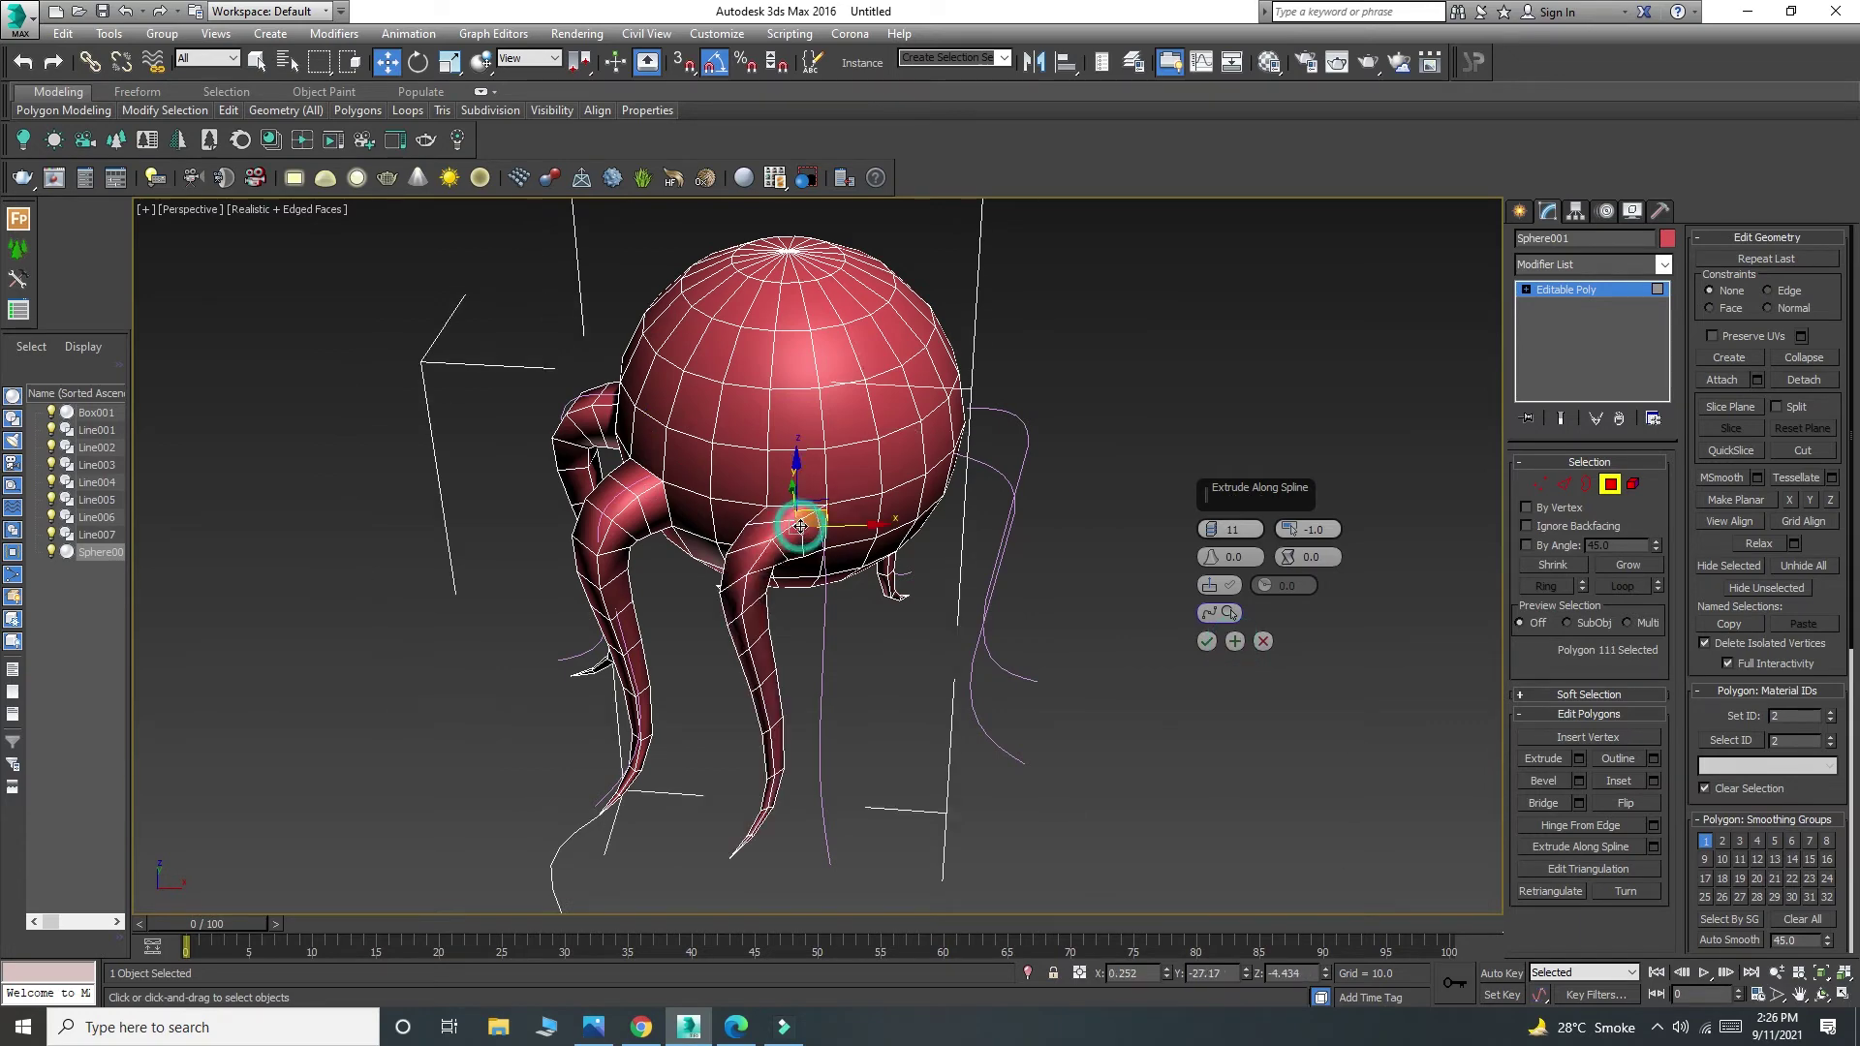
{"action": "middle_click_drag", "start_coordinate": [995, 665], "coordinate": [1163, 677], "text": "alt"}
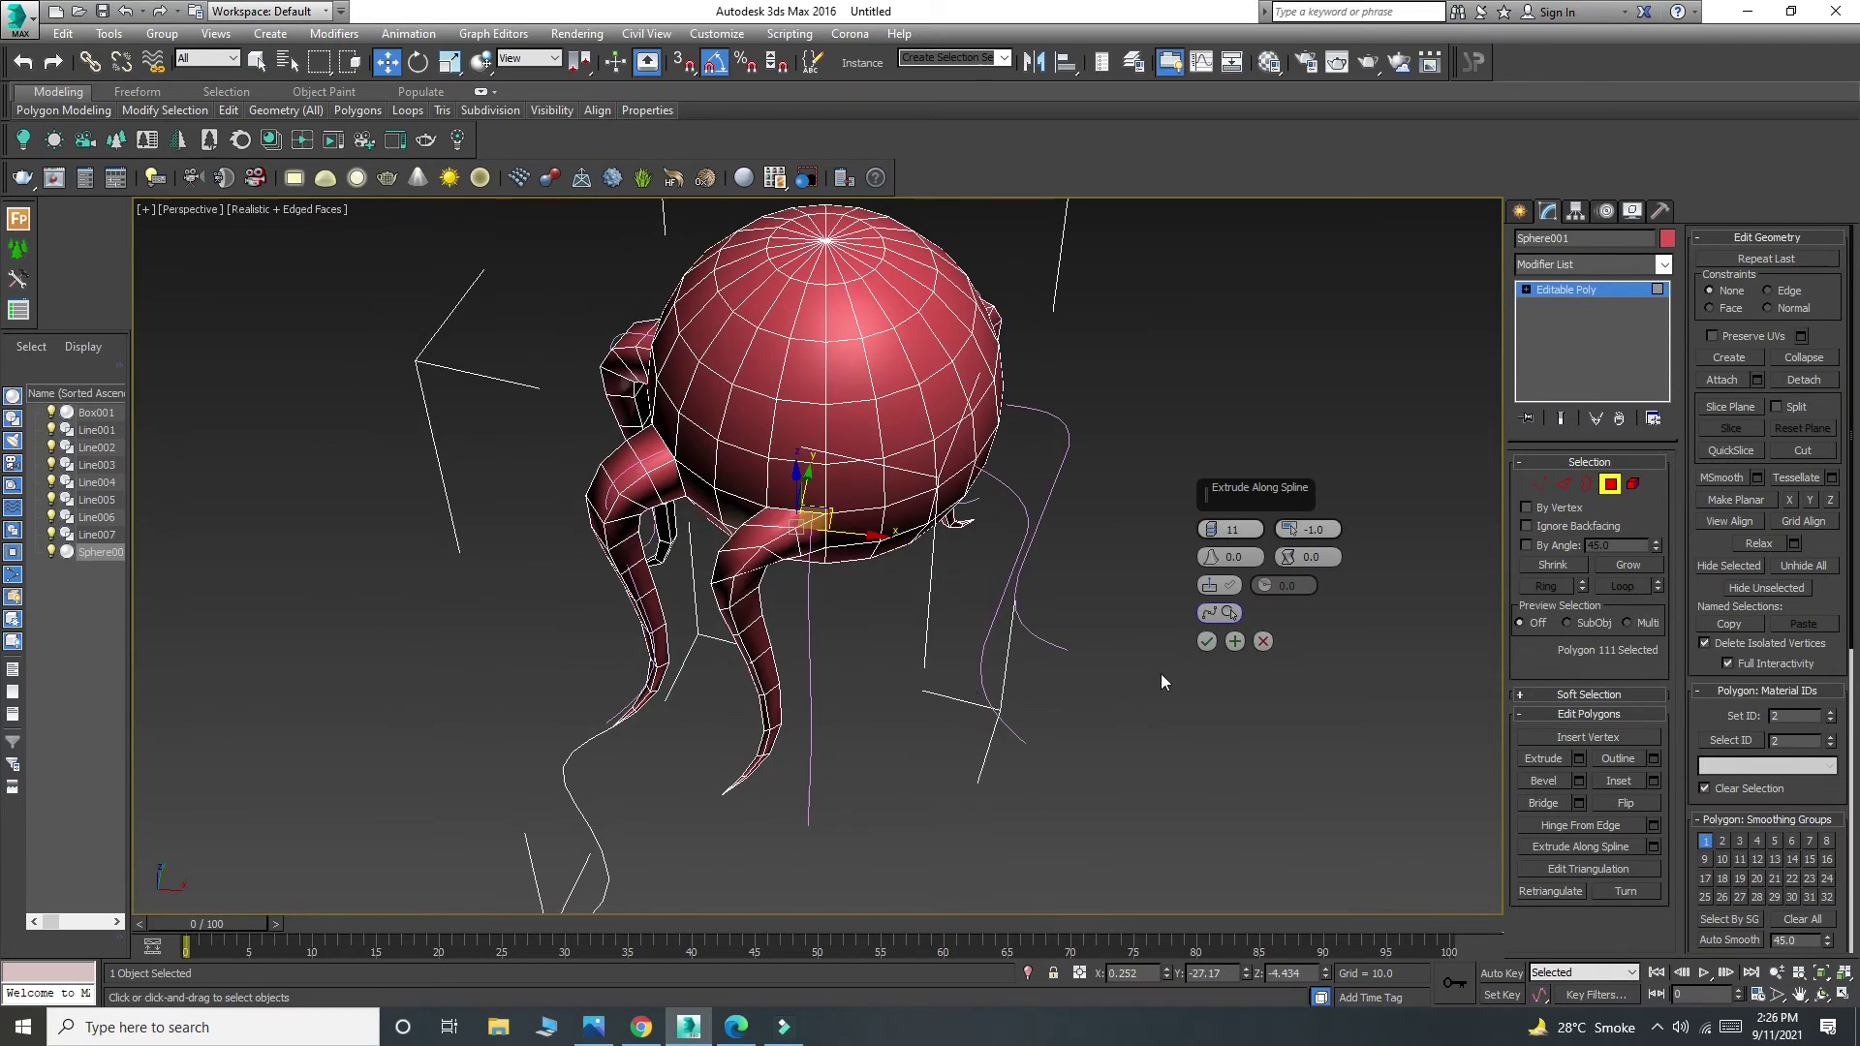
{"action": "left_click", "coordinate": [1221, 612]}
{"action": "left_click", "coordinate": [808, 612]}
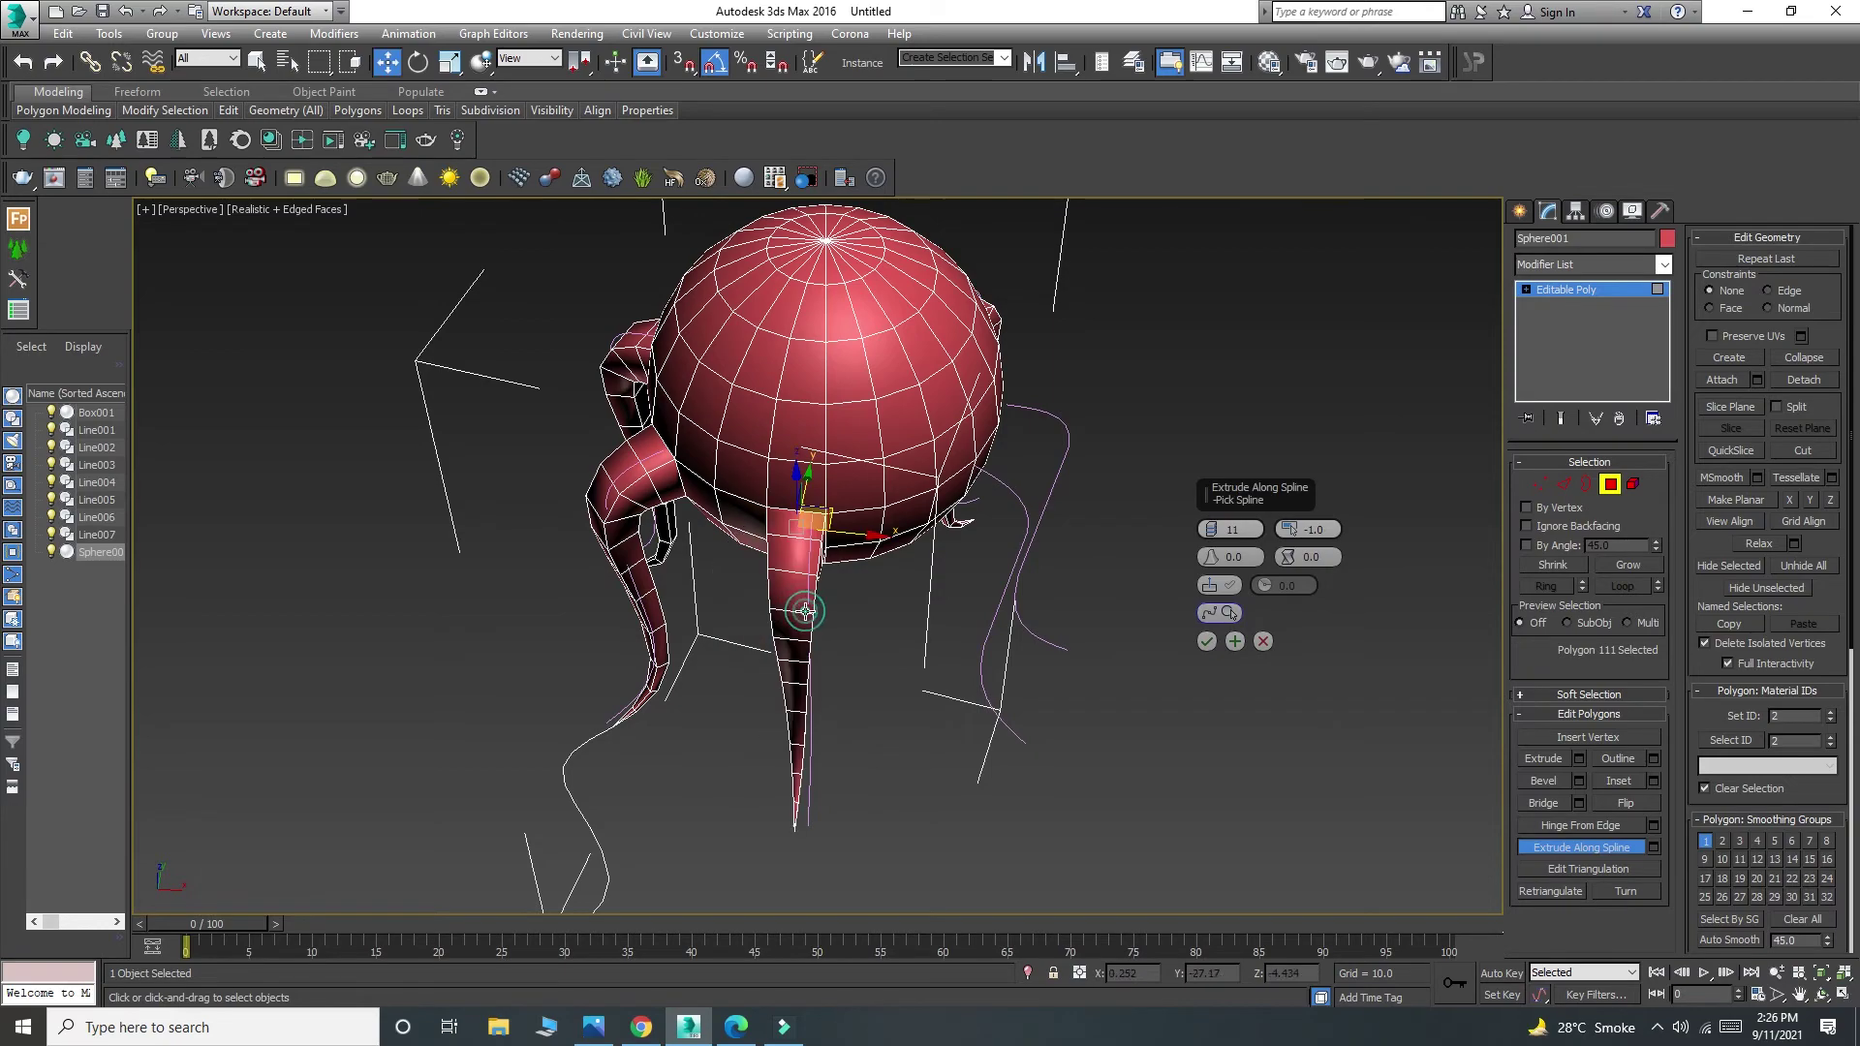
{"action": "middle_click_drag", "start_coordinate": [893, 639], "coordinate": [690, 738], "text": "alt"}
{"action": "scroll", "coordinate": [767, 621], "scroll_direction": "down", "scroll_amount": 3}
{"action": "scroll", "coordinate": [779, 637], "scroll_direction": "up", "scroll_amount": 3}
{"action": "middle_click_drag", "start_coordinate": [779, 637], "coordinate": [917, 608], "text": "alt"}
{"action": "scroll", "coordinate": [878, 593], "scroll_direction": "down", "scroll_amount": 4}
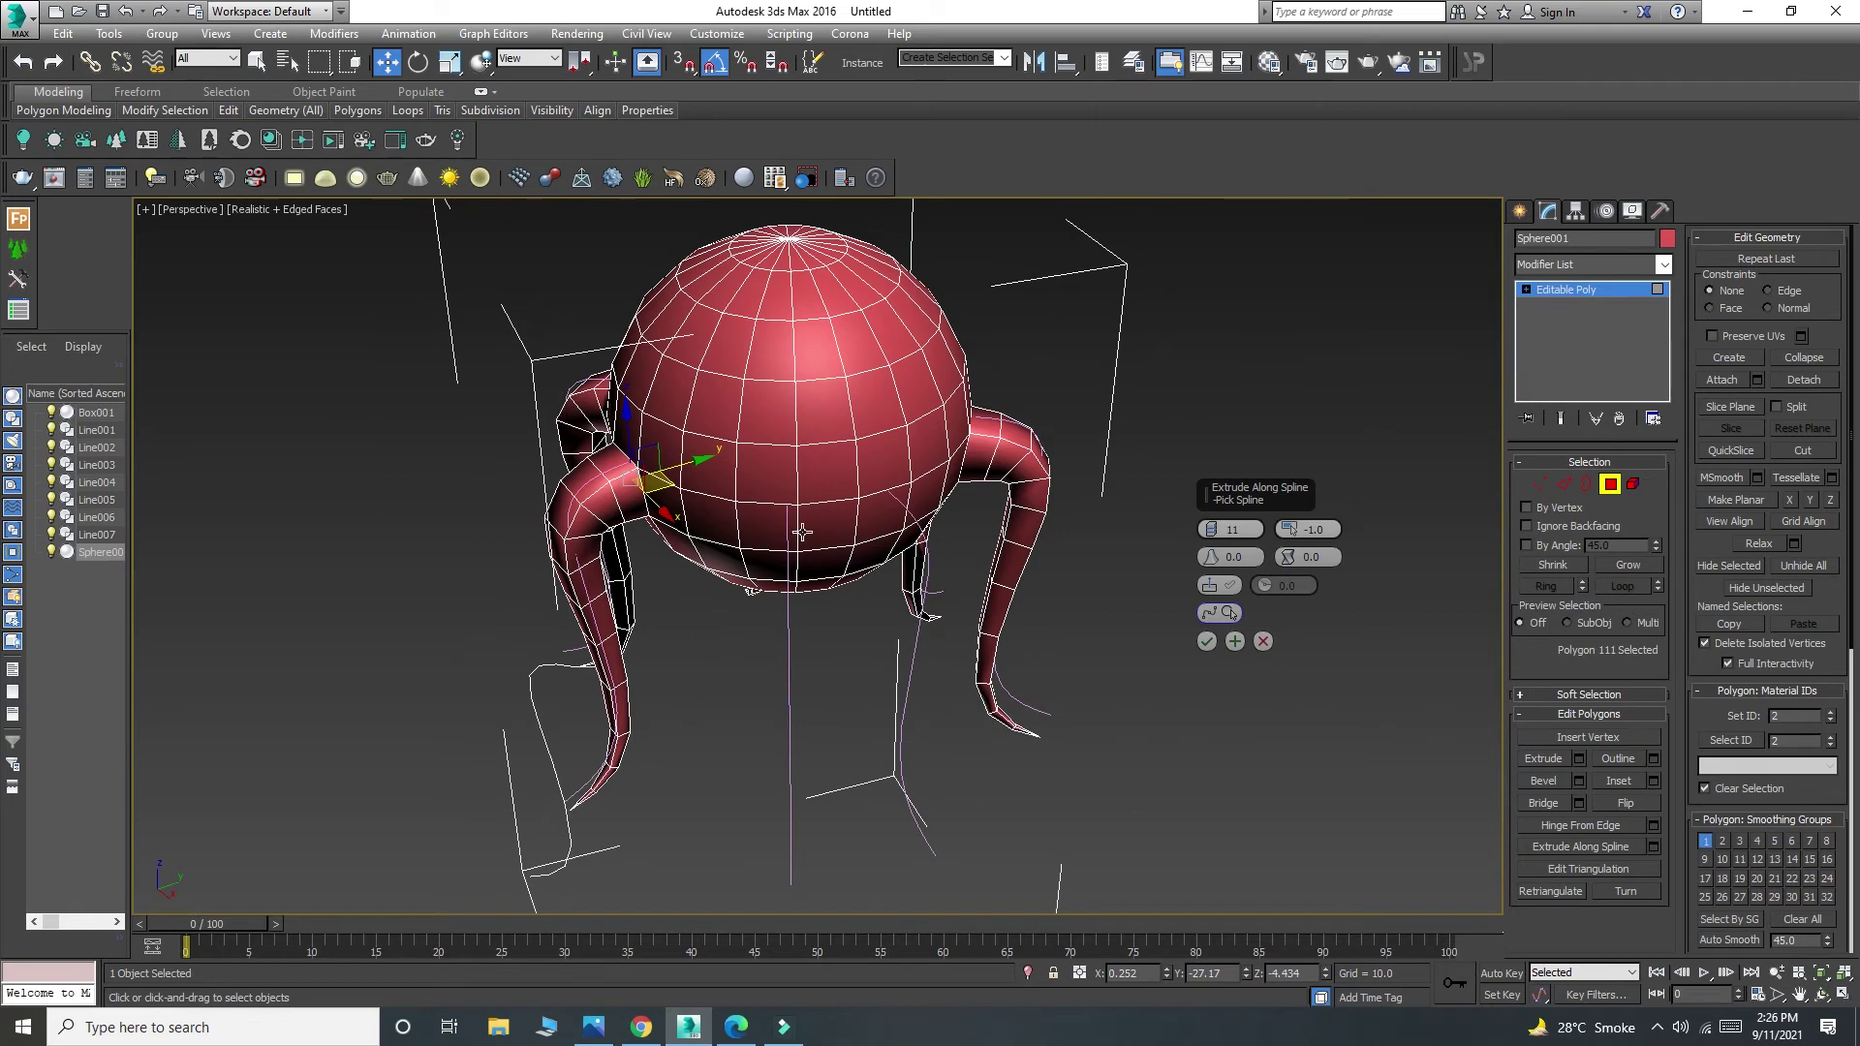
{"action": "left_click", "coordinate": [793, 658]}
{"action": "middle_click_drag", "start_coordinate": [812, 666], "coordinate": [851, 668], "text": "alt"}
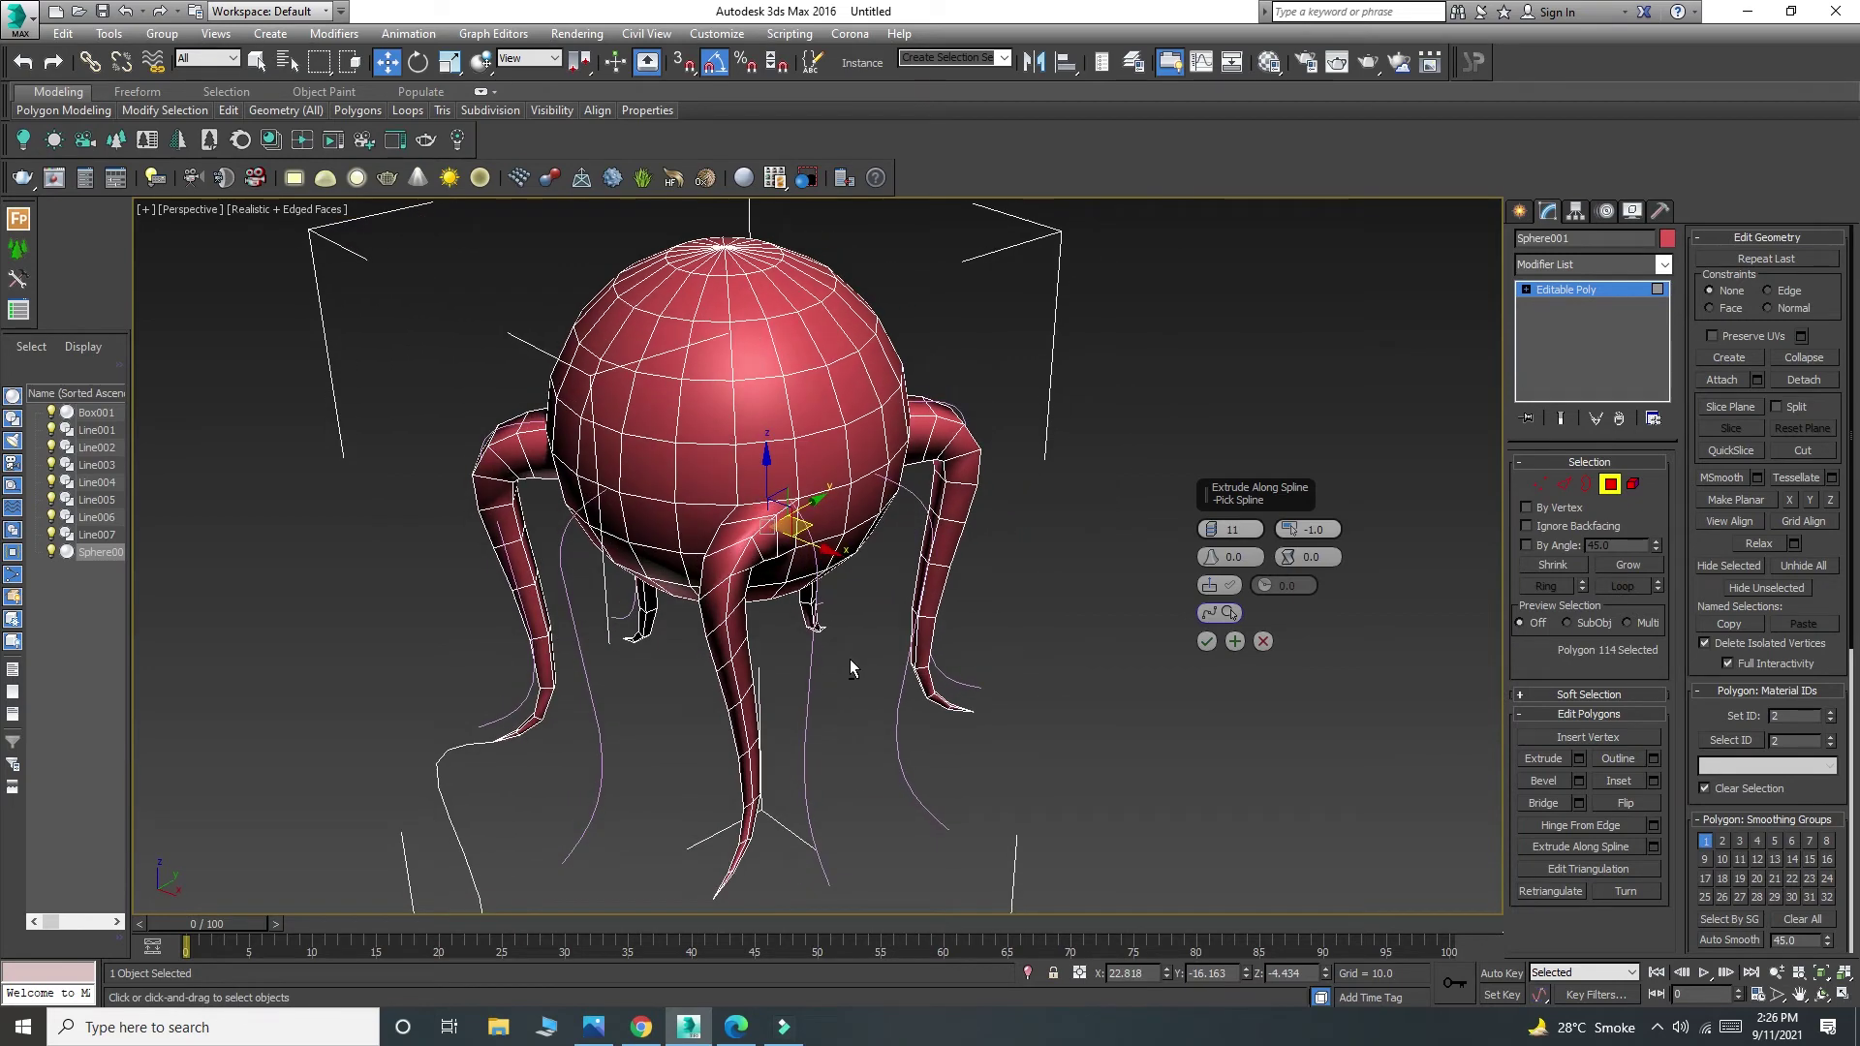
{"action": "key", "text": "ctrl+z"}
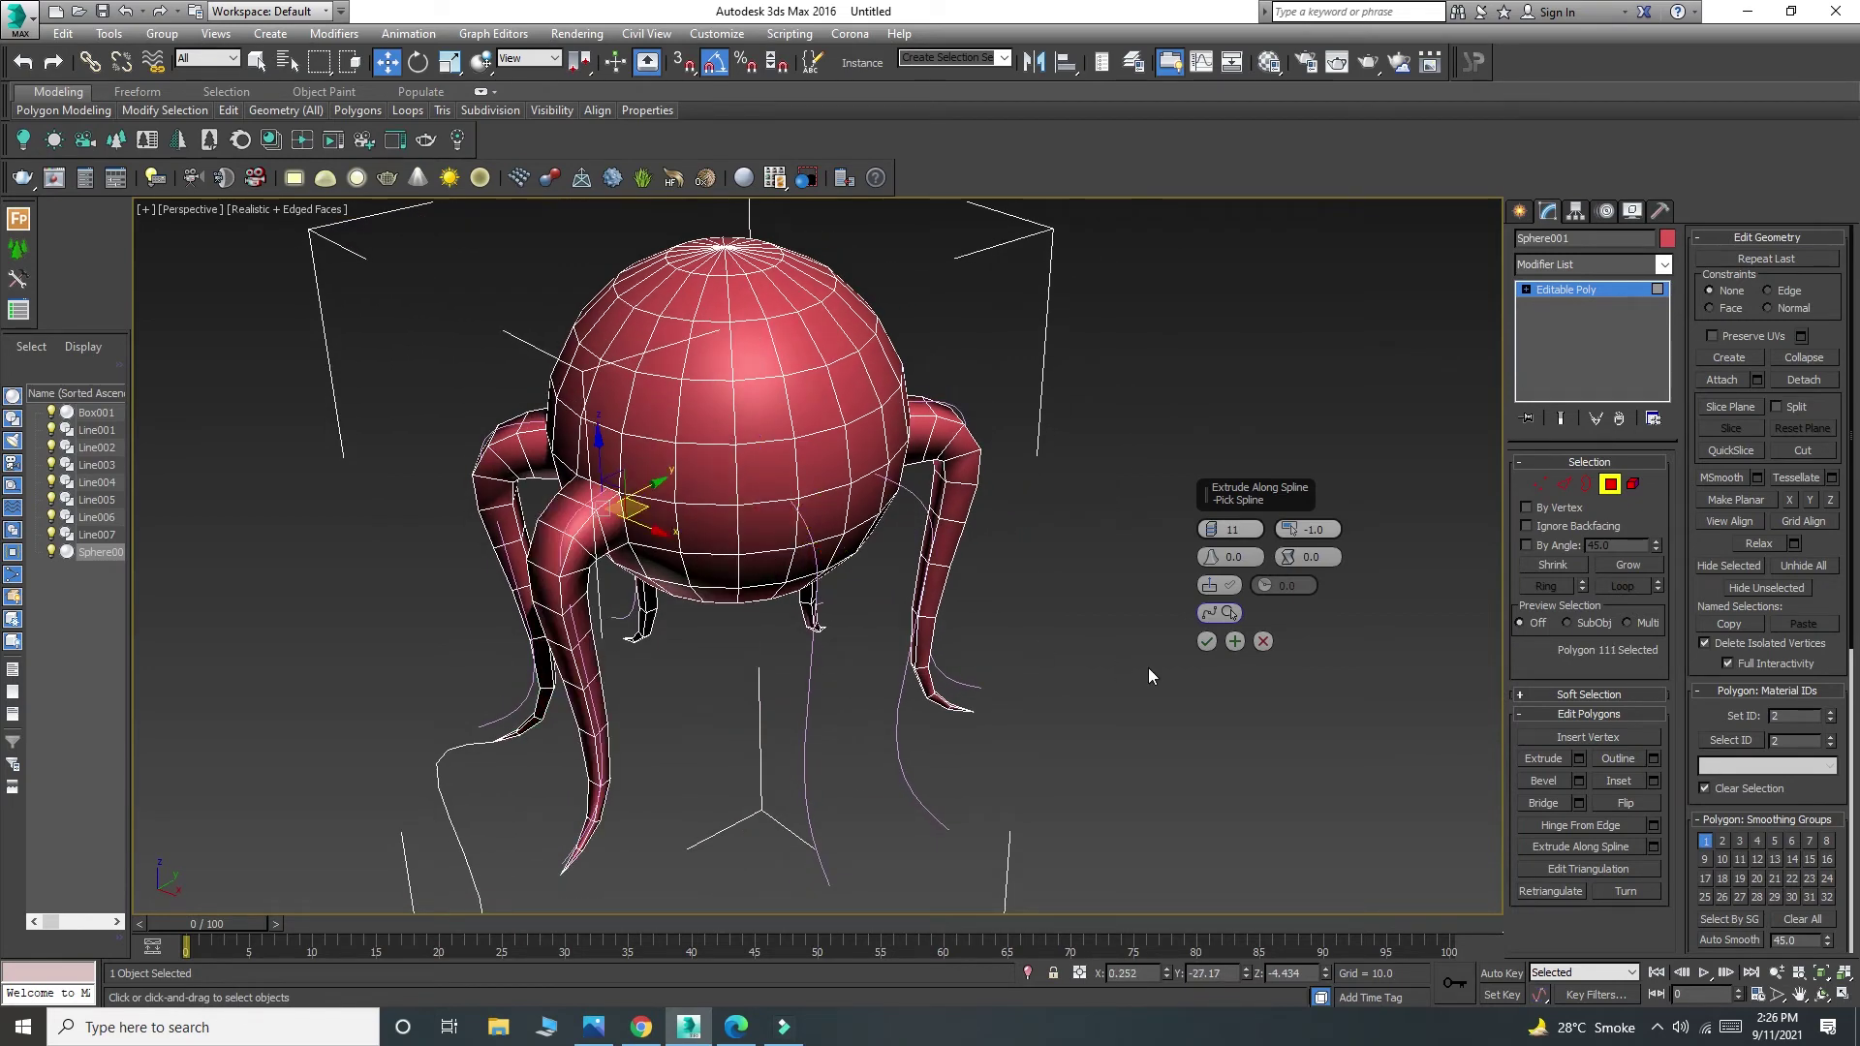
Apply the fifth tentacle and extrude the sixth one from the next lower polygon along its adjacent curve.
{"action": "left_click", "coordinate": [1236, 641]}
{"action": "left_click", "coordinate": [771, 528]}
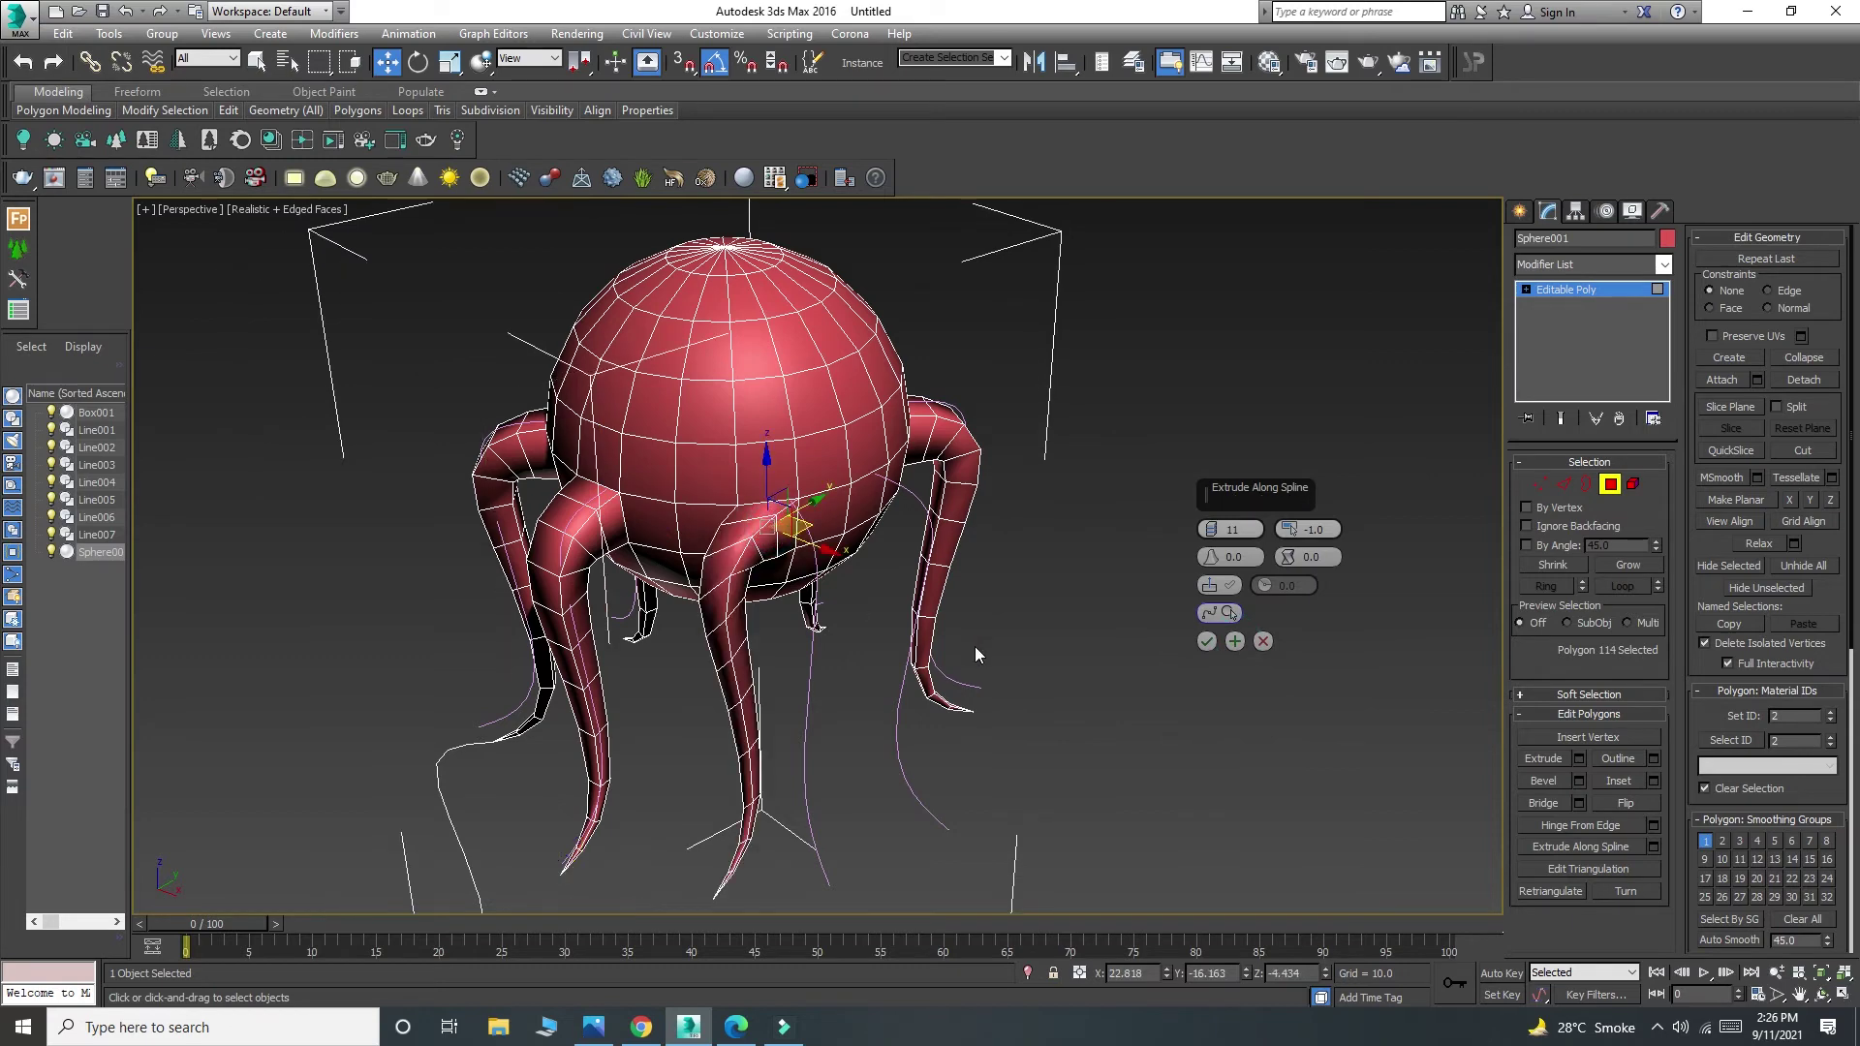
{"action": "middle_click_drag", "start_coordinate": [974, 647], "coordinate": [945, 655], "text": "alt"}
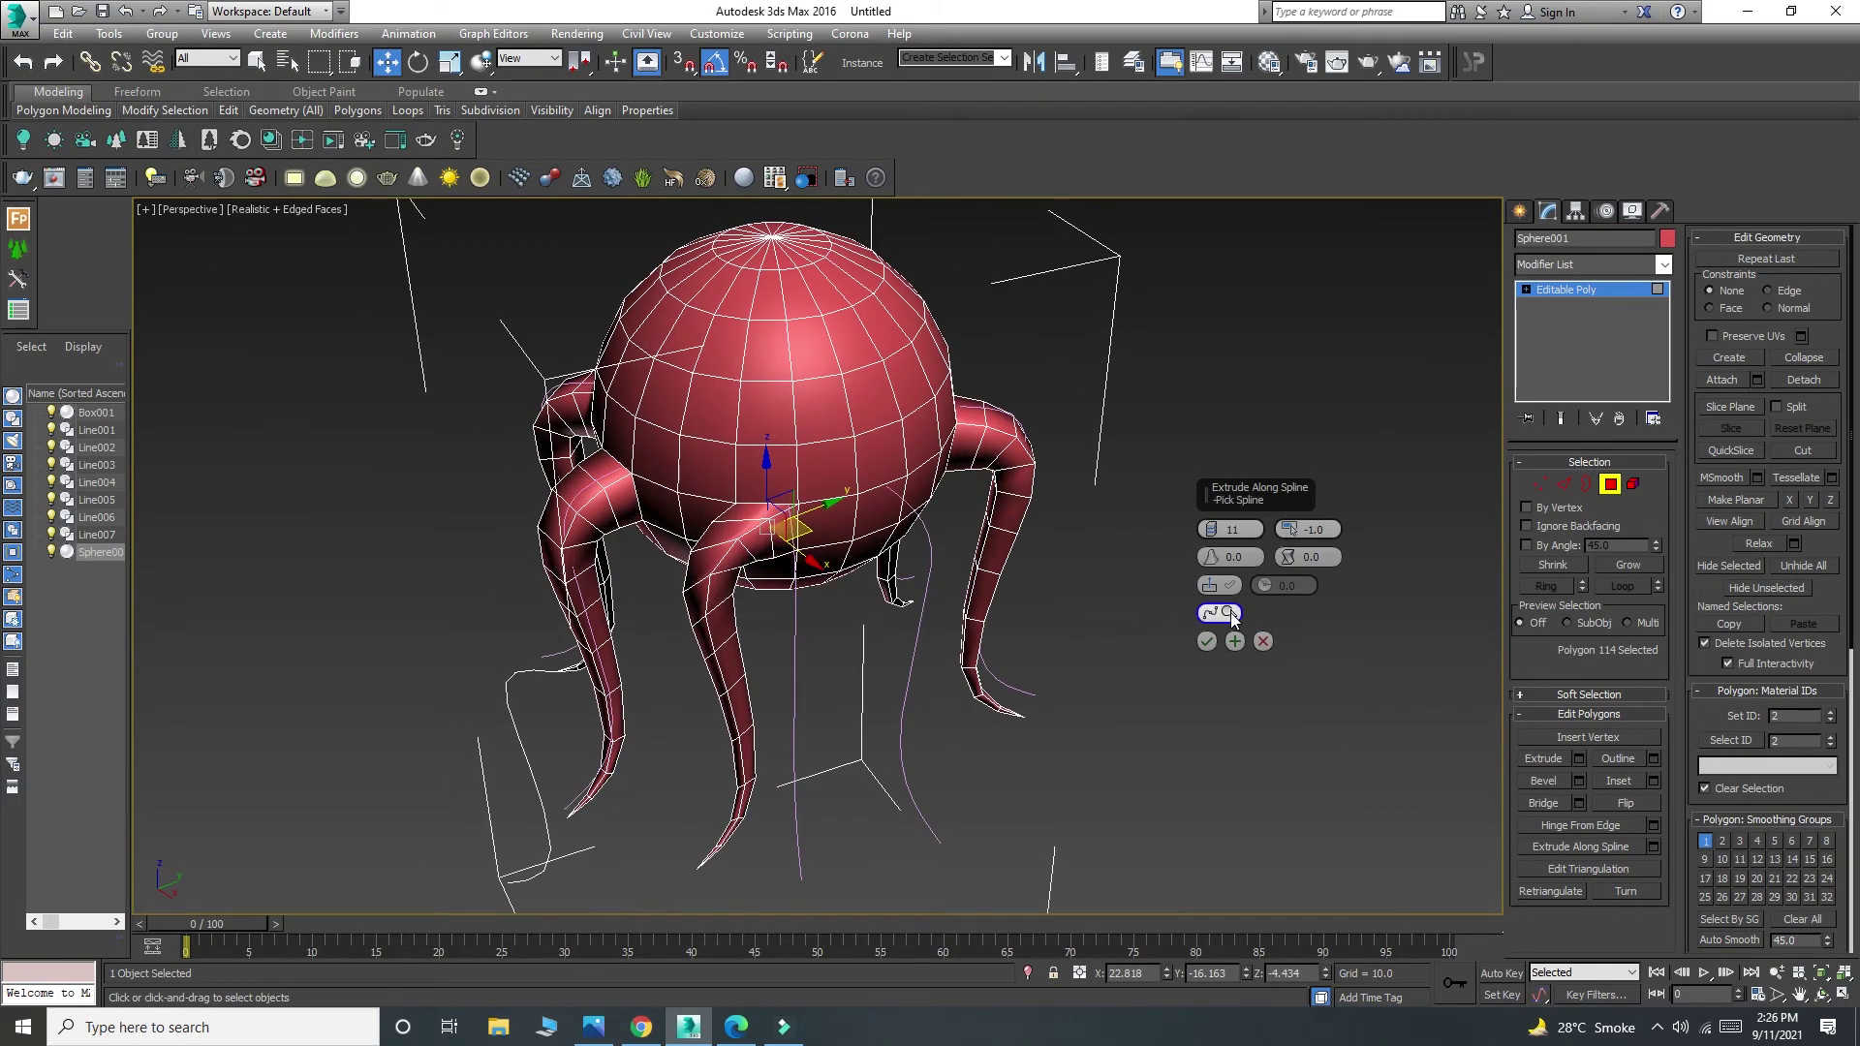
{"action": "left_click", "coordinate": [1228, 613]}
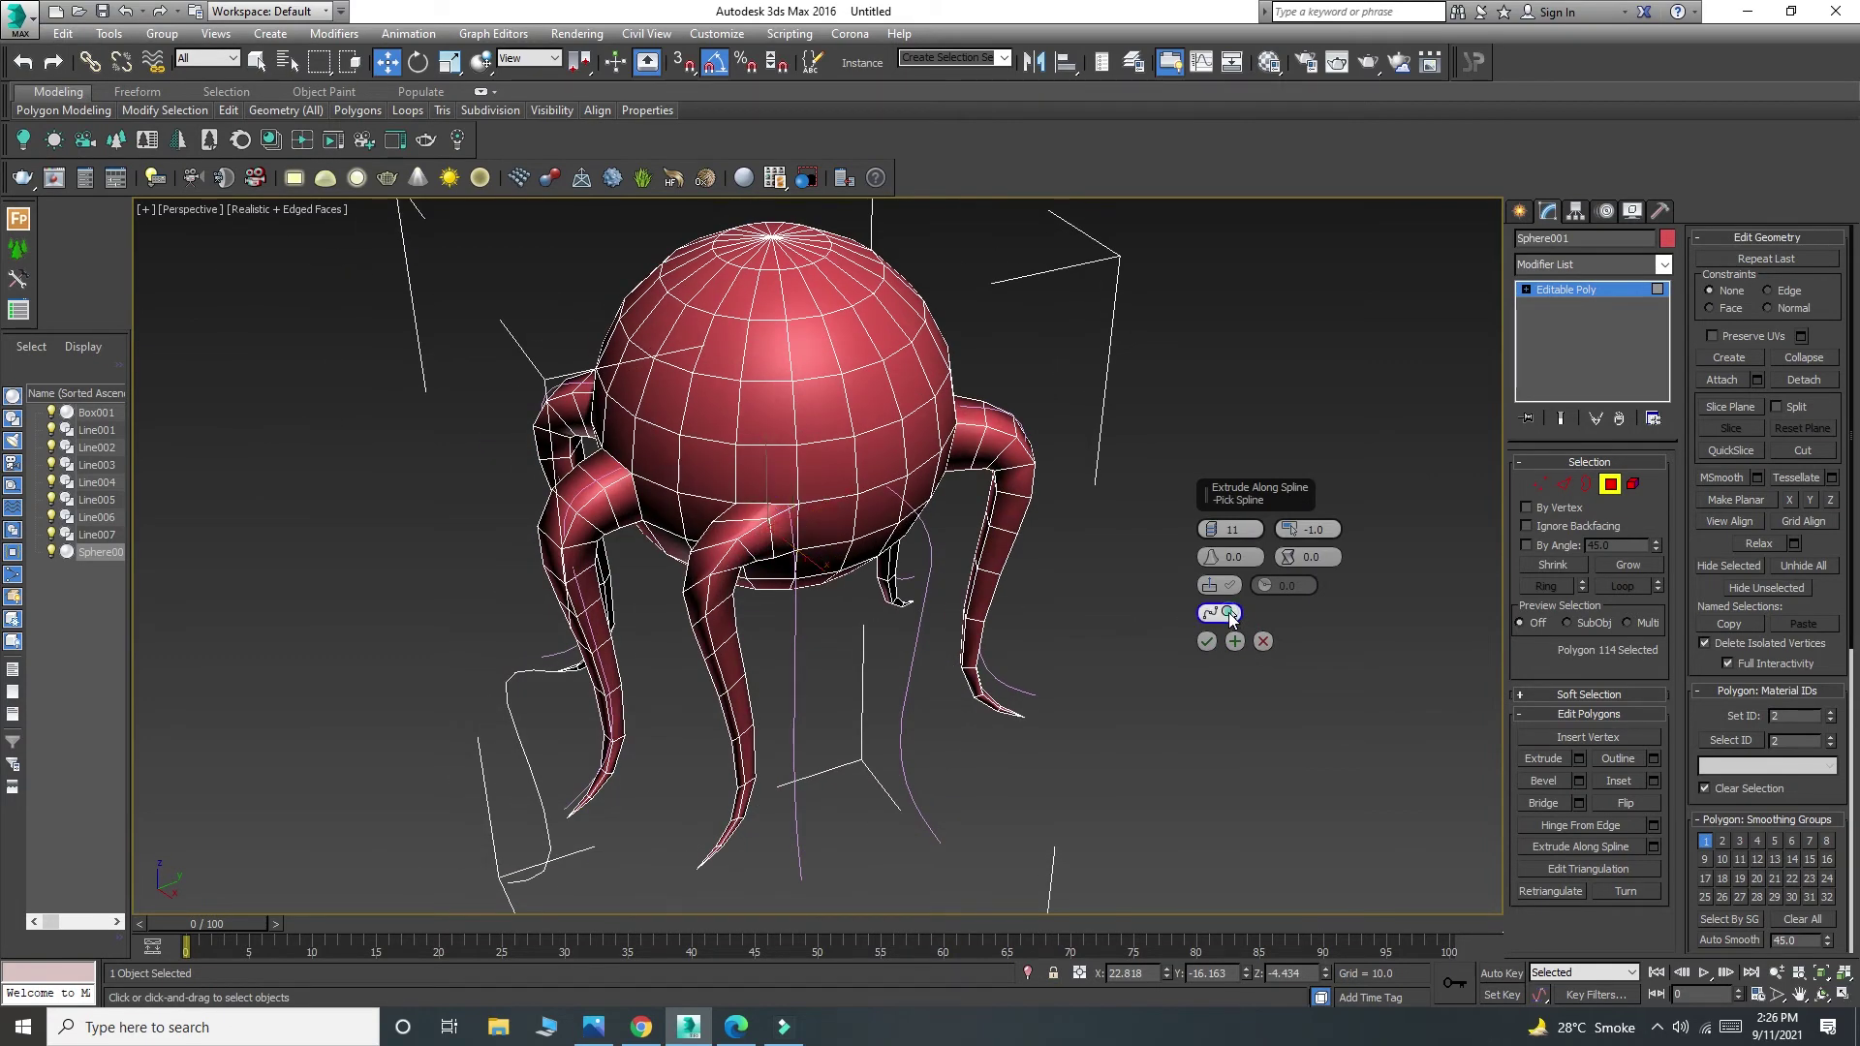
{"action": "left_click", "coordinate": [795, 622]}
{"action": "middle_click_drag", "start_coordinate": [988, 681], "coordinate": [682, 637], "text": "alt"}
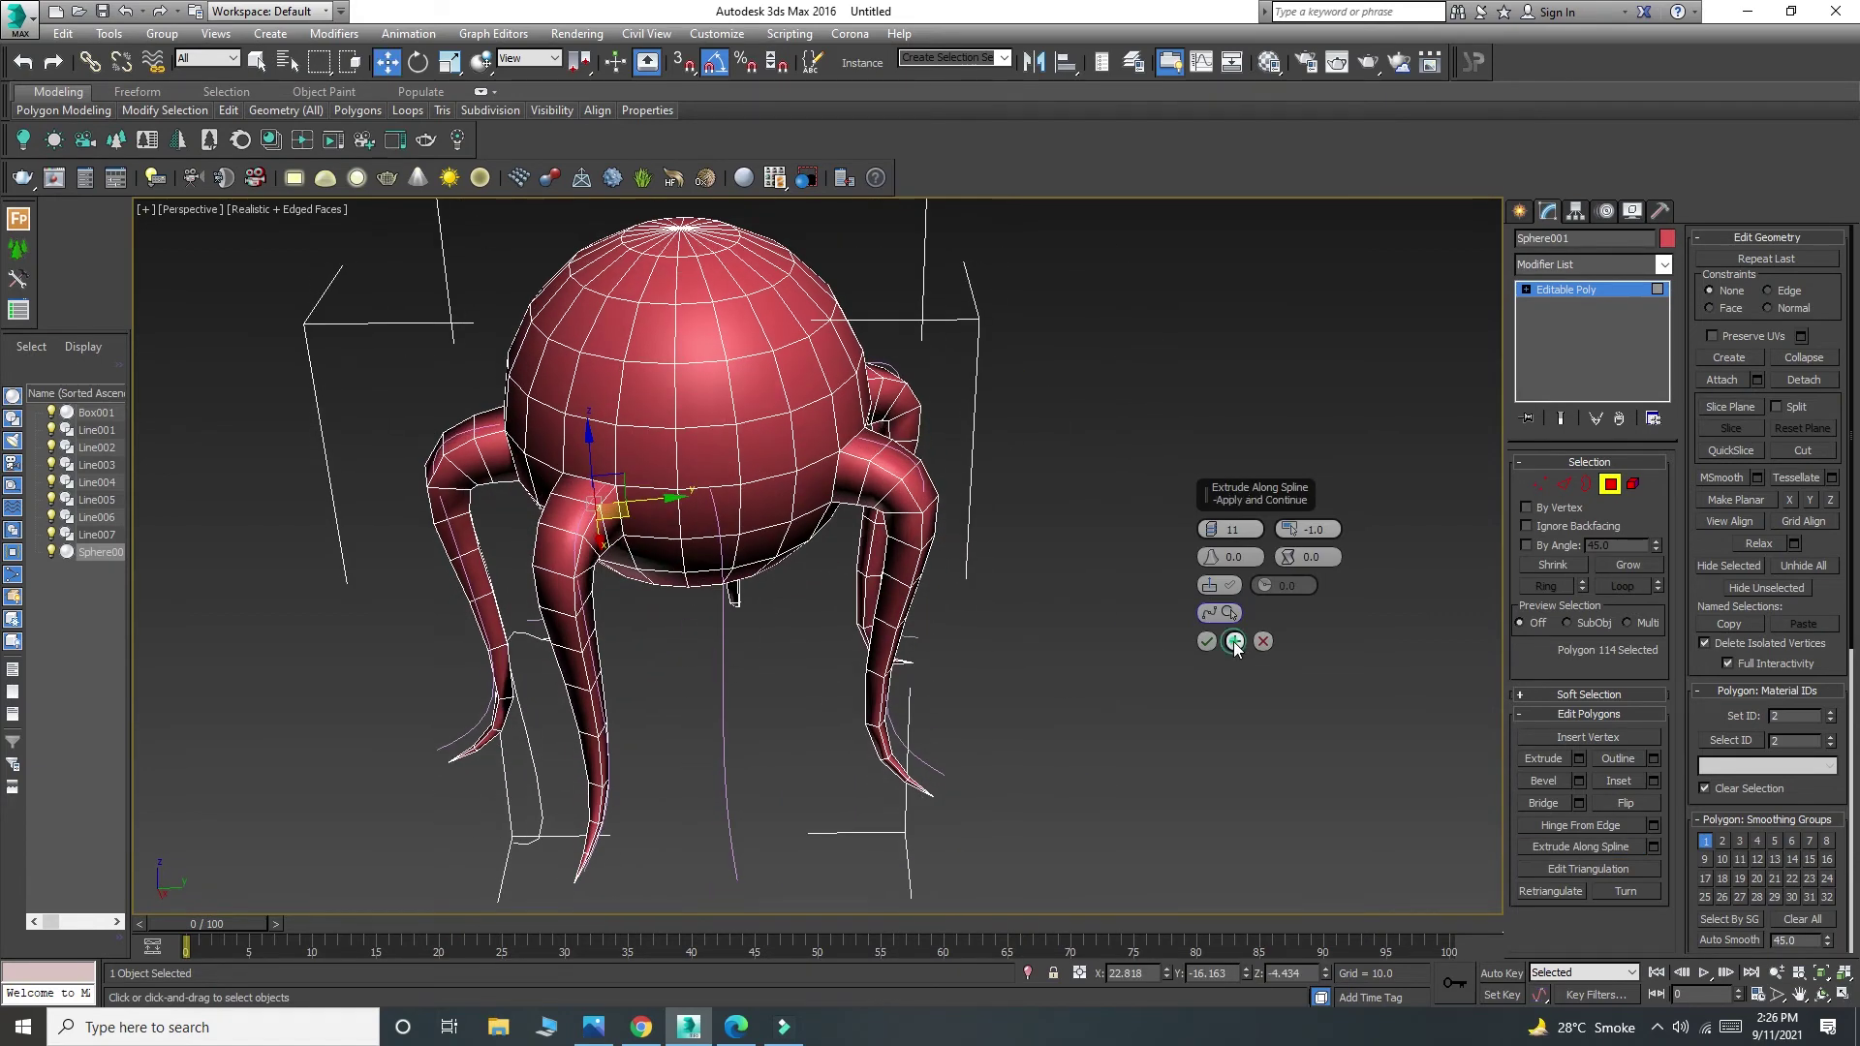
Extrude the polygon at the last free curve along it as the seventh tentacle, and leave polygon editing.
{"action": "left_click", "coordinate": [711, 515], "text": "ctrl"}
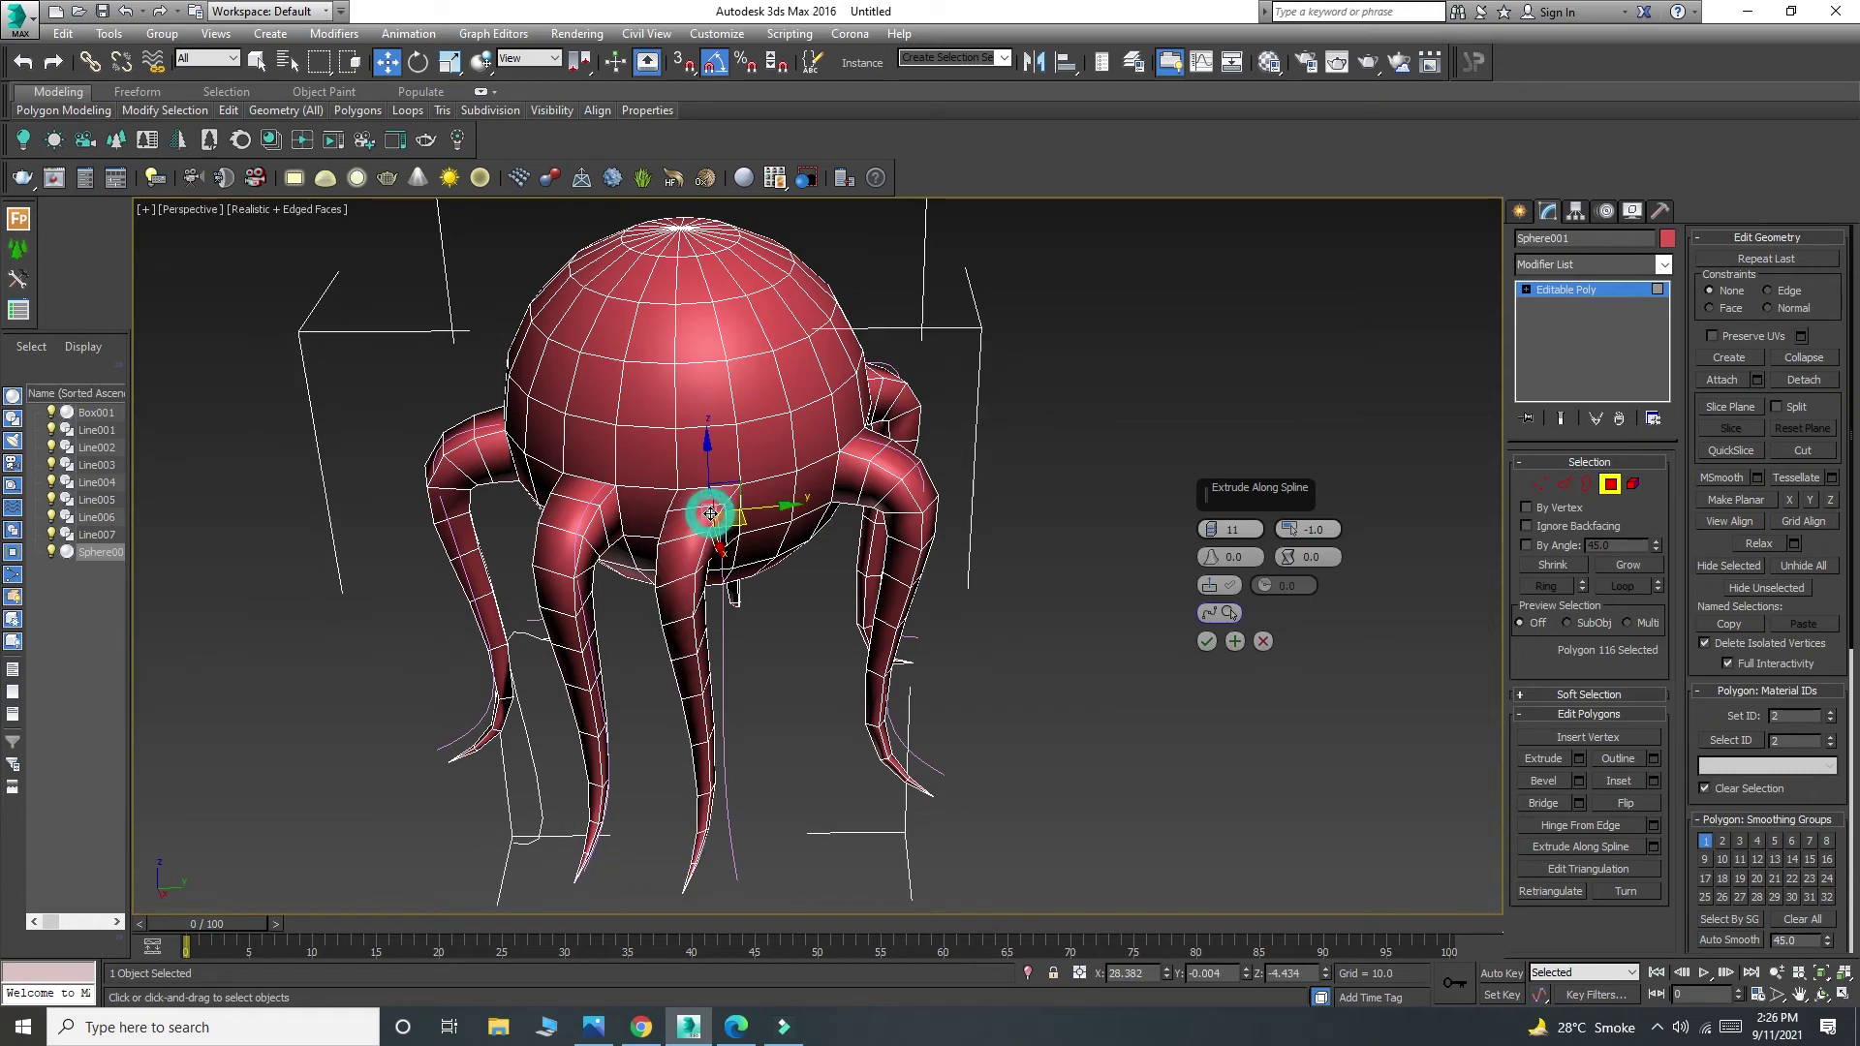
{"action": "left_click", "coordinate": [1226, 613]}
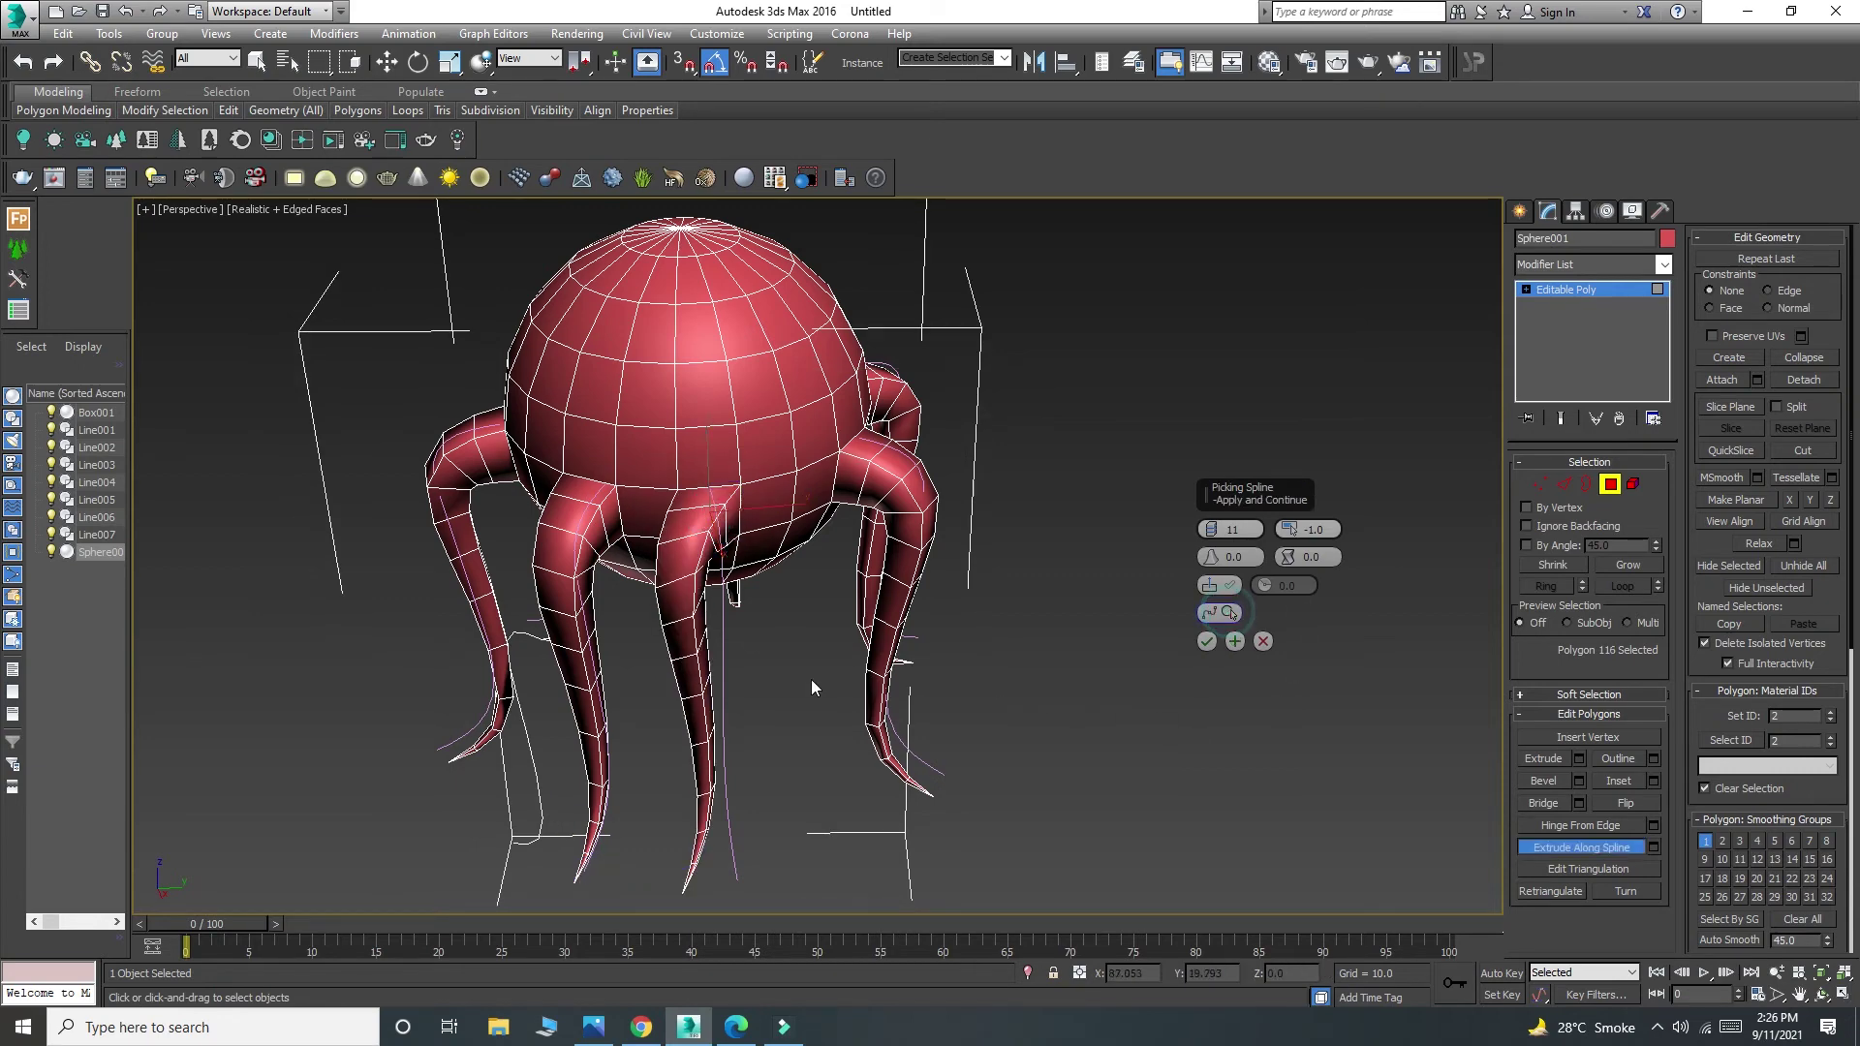
{"action": "middle_click_drag", "start_coordinate": [754, 656], "coordinate": [986, 600]}
{"action": "left_click", "coordinate": [1608, 484]}
Rotate the whole sphere with its tentacles so that the tentacles point upward.
{"action": "middle_click_drag", "start_coordinate": [829, 646], "coordinate": [827, 540], "text": "alt"}
{"action": "scroll", "coordinate": [813, 516], "scroll_direction": "up", "scroll_amount": 3}
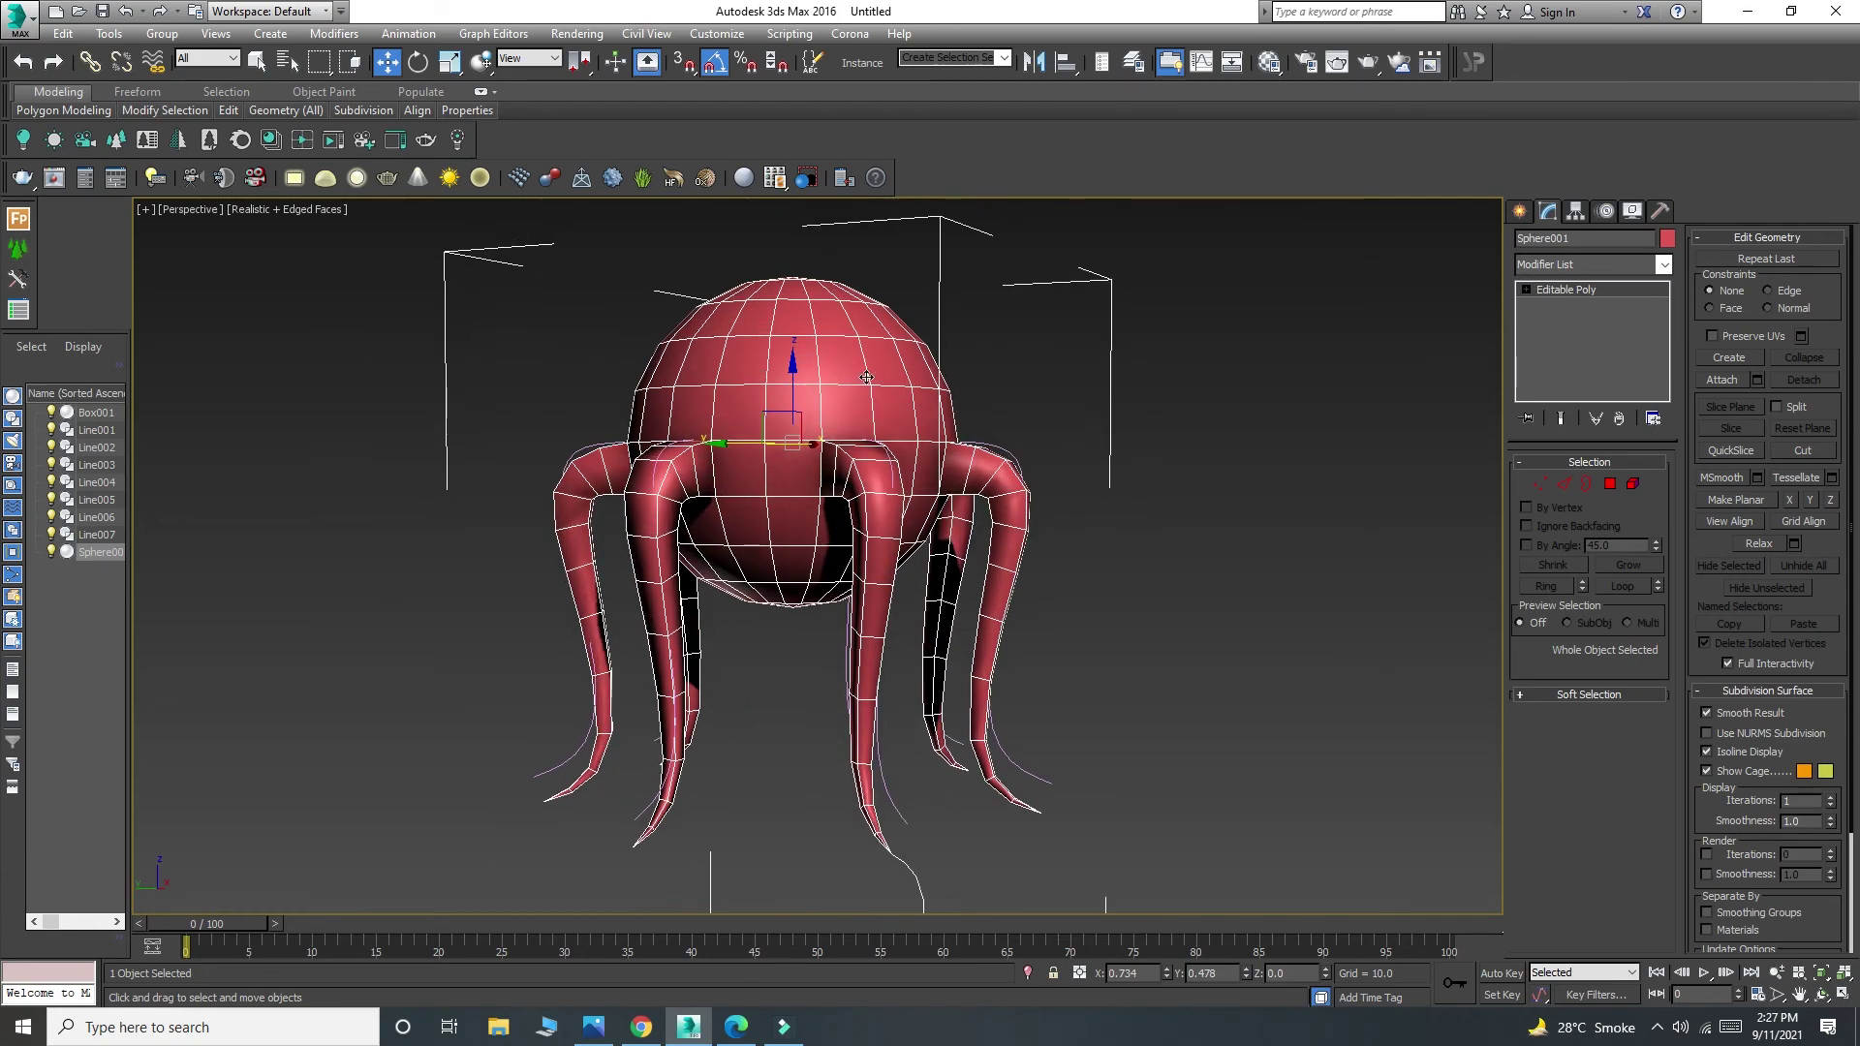
{"action": "middle_click_drag", "start_coordinate": [840, 393], "coordinate": [836, 464], "text": "alt"}
{"action": "left_click_drag", "start_coordinate": [836, 464], "coordinate": [833, 494]}
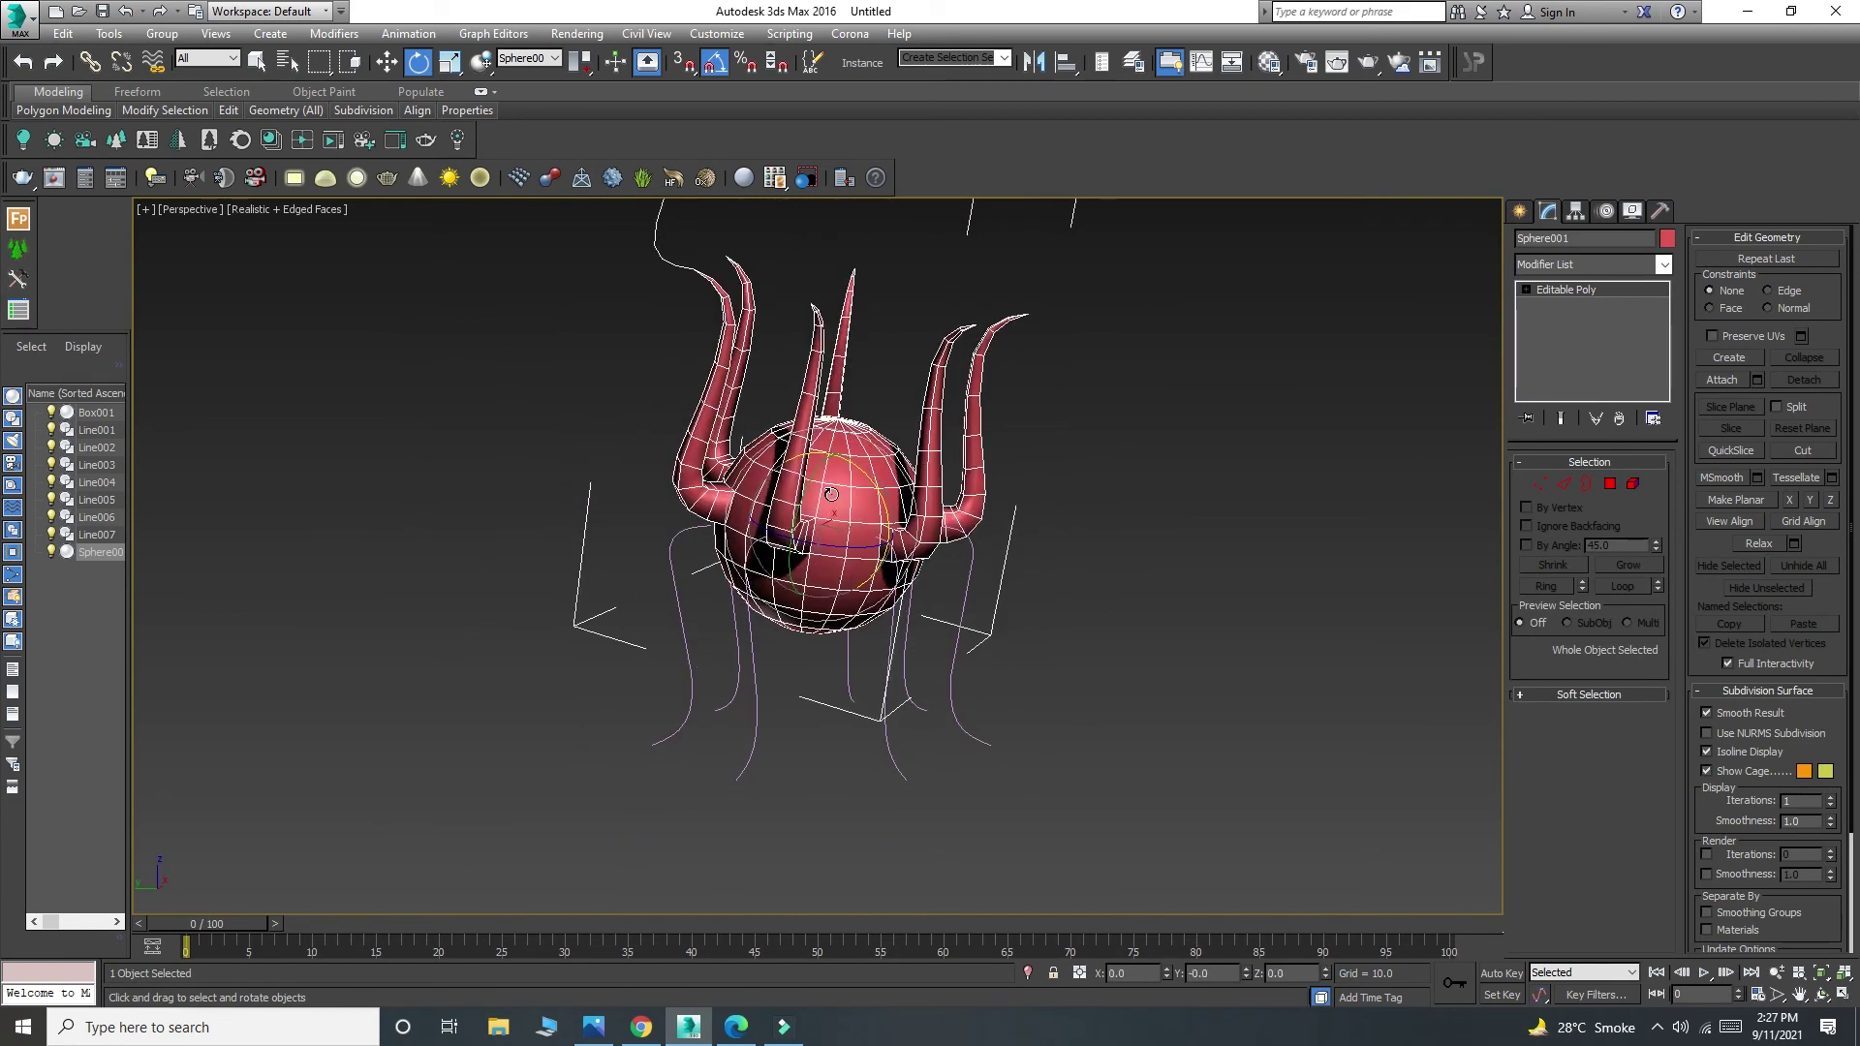